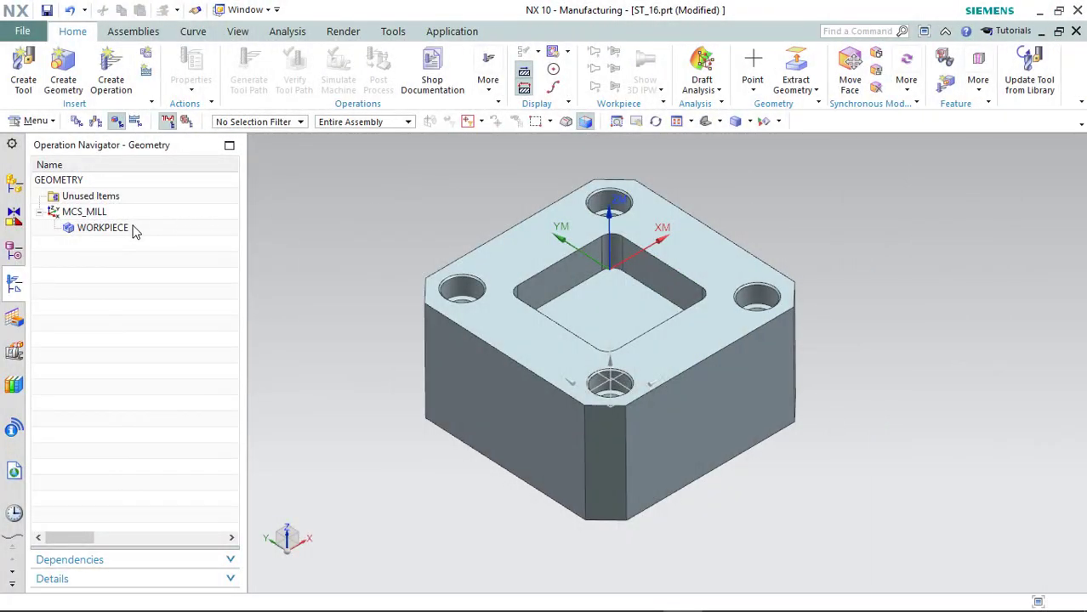
# Step: Give WORKPIECE the part body and a bounding-block blank: 3 per side, 10 below, 5 above
pyautogui.rightClick(133, 230)
pyautogui.click(162, 237)
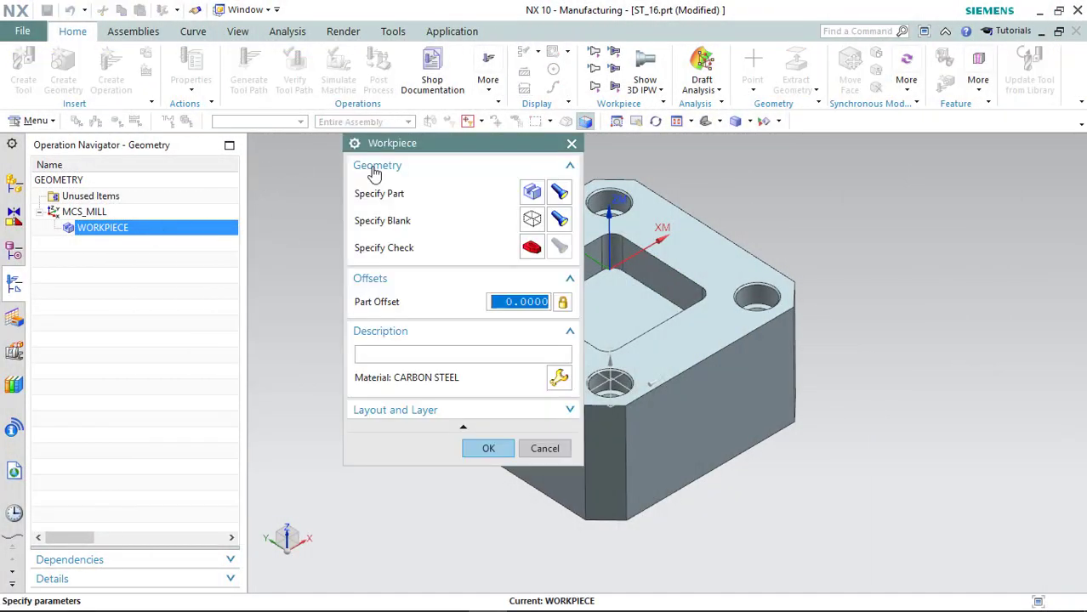
pyautogui.click(532, 193)
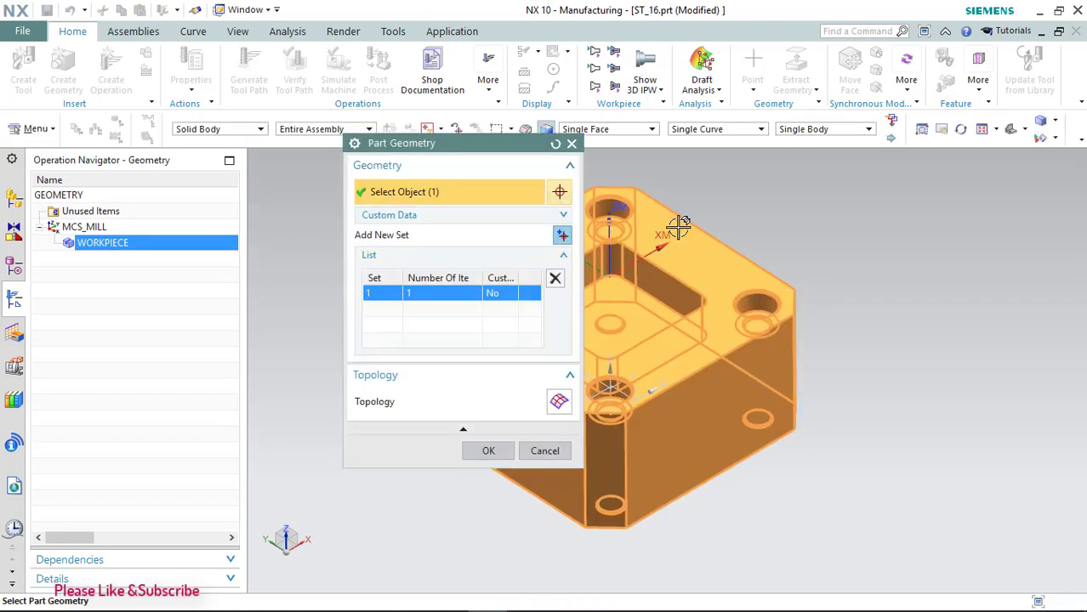
pyautogui.click(490, 451)
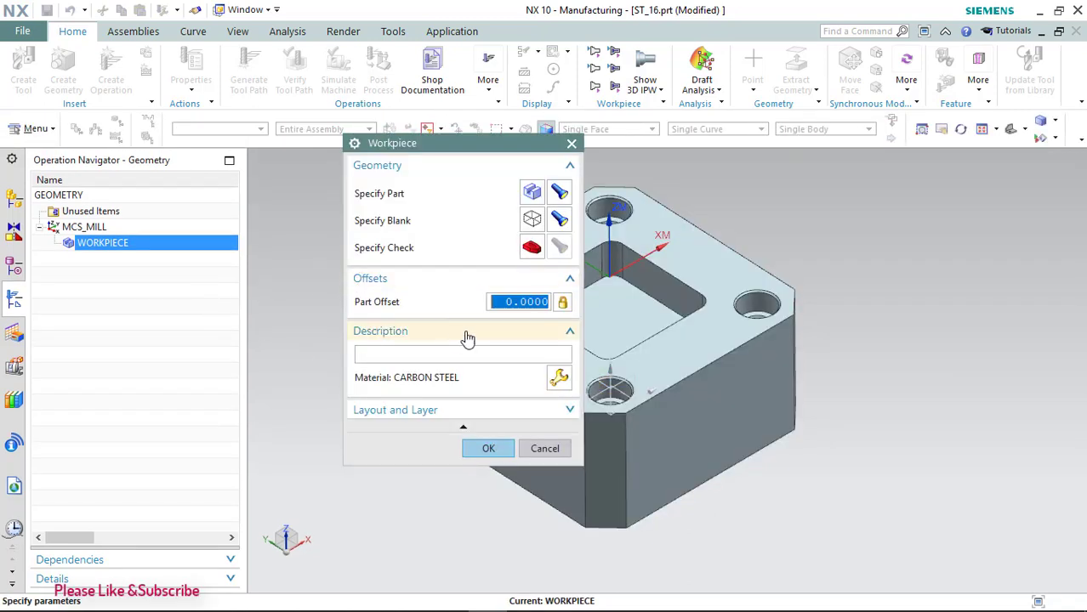
pyautogui.click(532, 220)
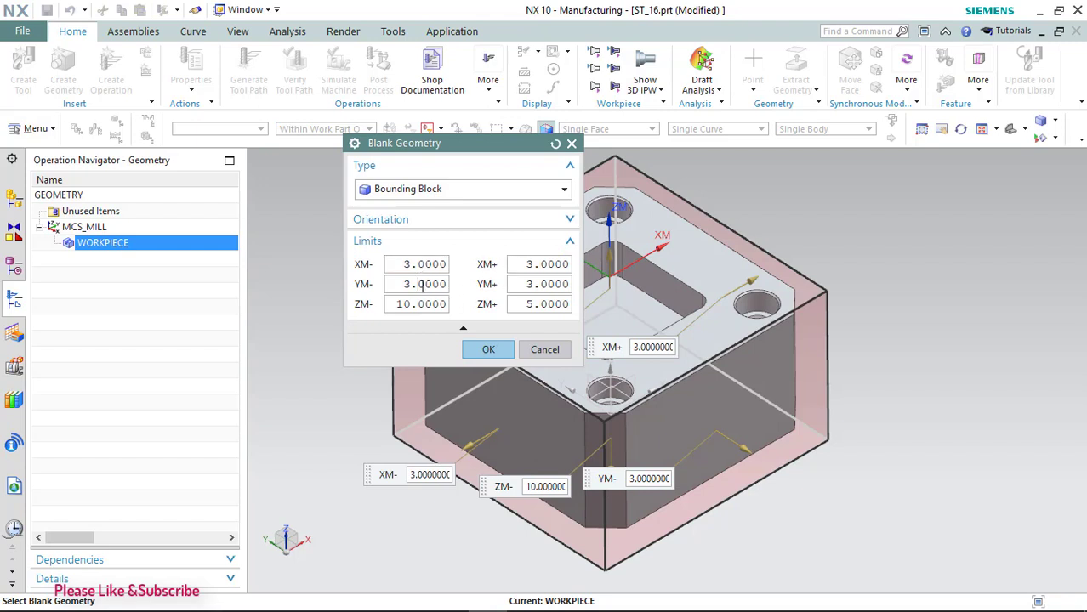
pyautogui.click(482, 349)
pyautogui.click(487, 448)
# Step: Insert a mill_contour Zlevel Corner operation under WORKPIECE
pyautogui.rightClick(109, 231)
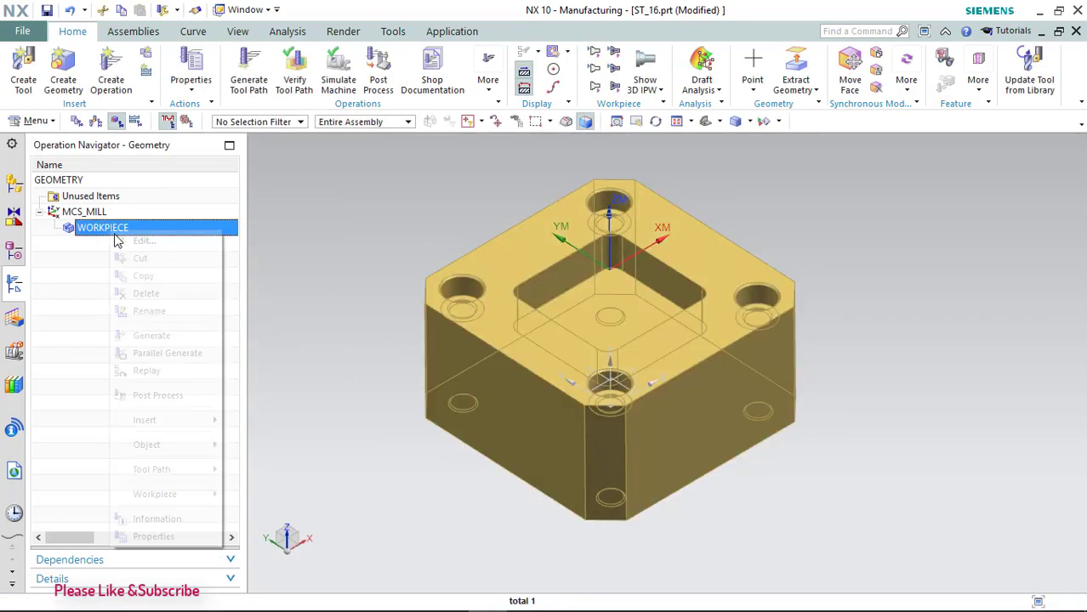
pyautogui.moveTo(145, 420)
pyautogui.click(255, 419)
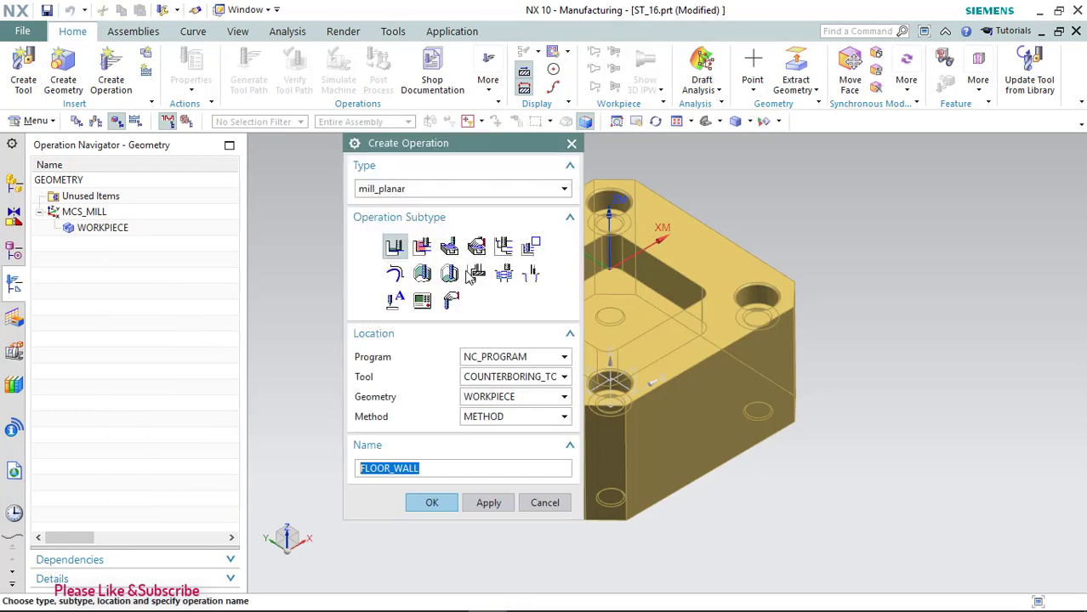
pyautogui.click(417, 189)
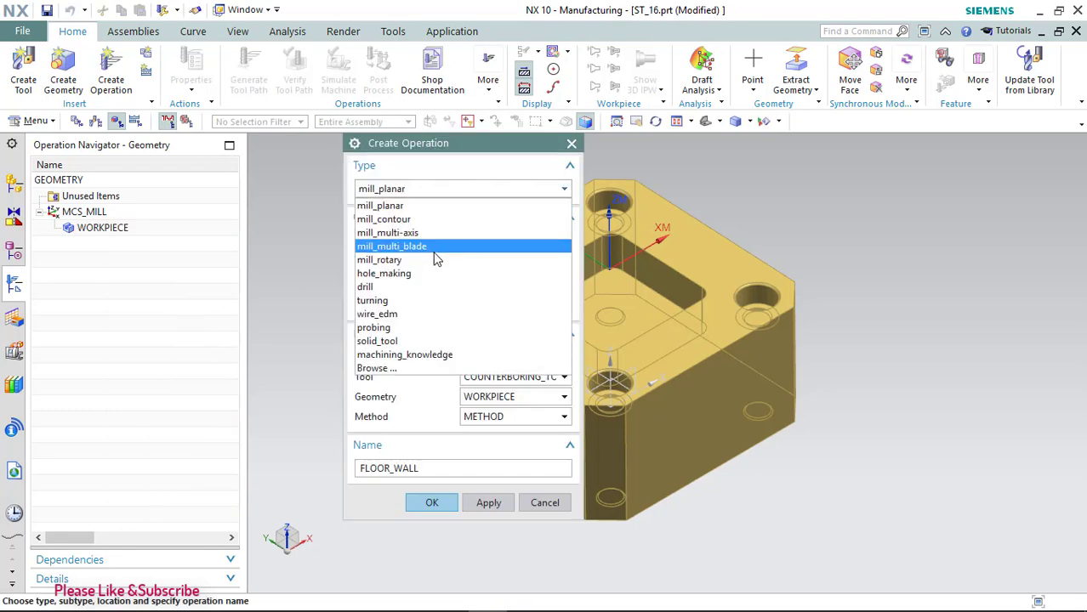
pyautogui.click(395, 220)
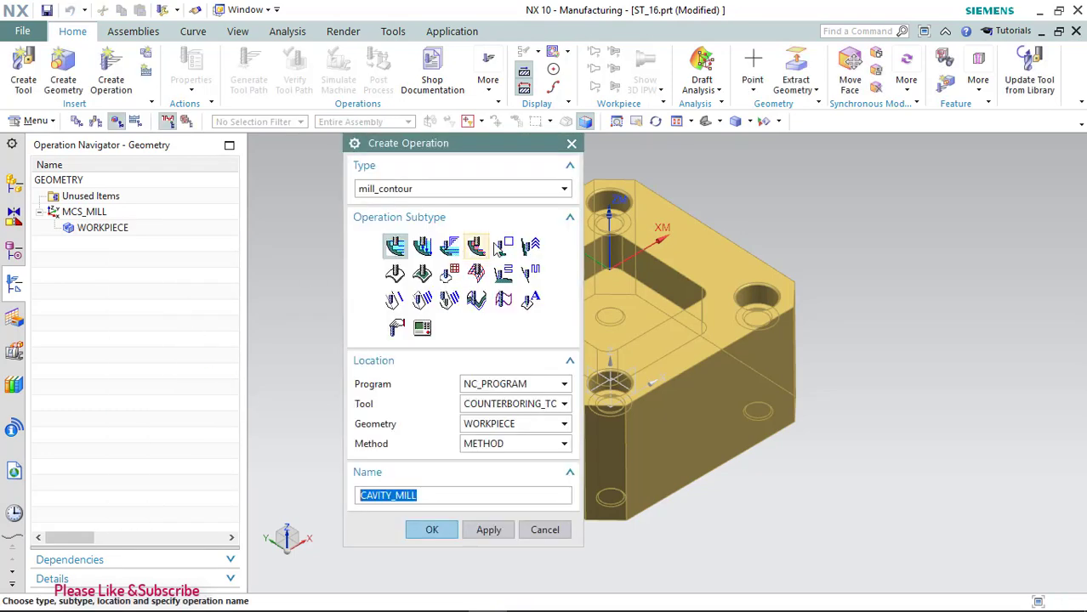
pyautogui.click(430, 530)
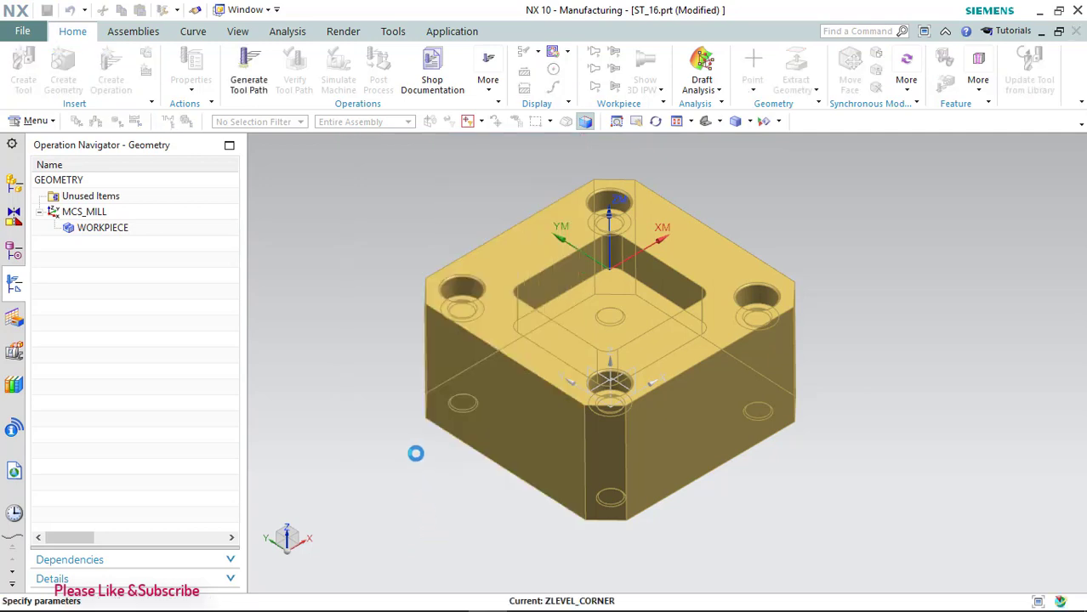
# Step: Box-select the block's outer wall faces as the operation's cut area
pyautogui.click(532, 139)
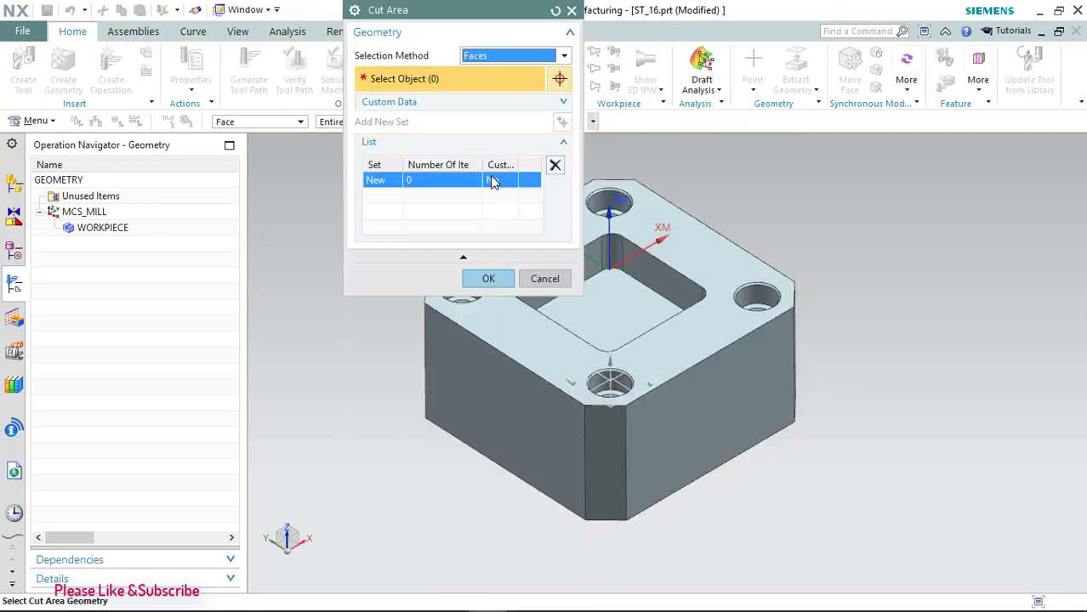
pyautogui.moveTo(685, 268); pyautogui.dragTo(703, 253, button='middle')
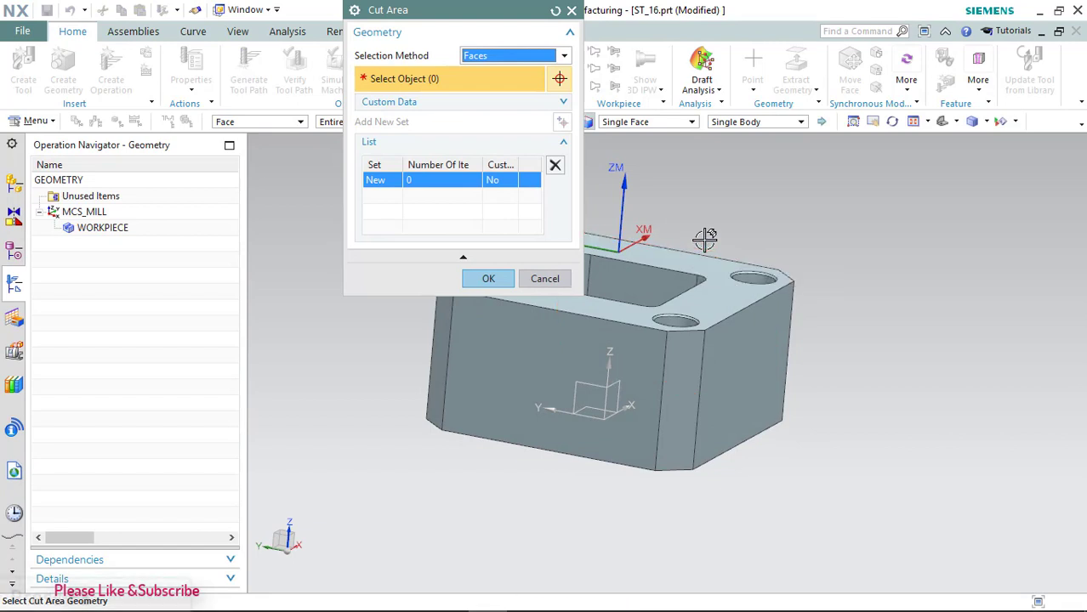
pyautogui.press('F8')
pyautogui.moveTo(867, 466); pyautogui.dragTo(723, 244)
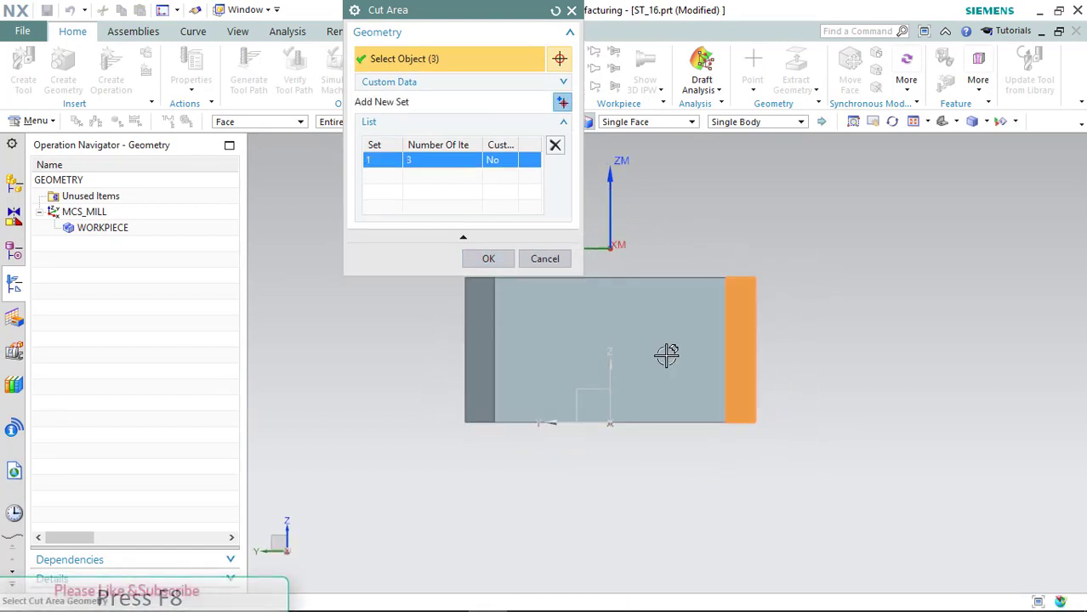
pyautogui.scroll(-3, 718, 384)
pyautogui.scroll(2, 623, 375)
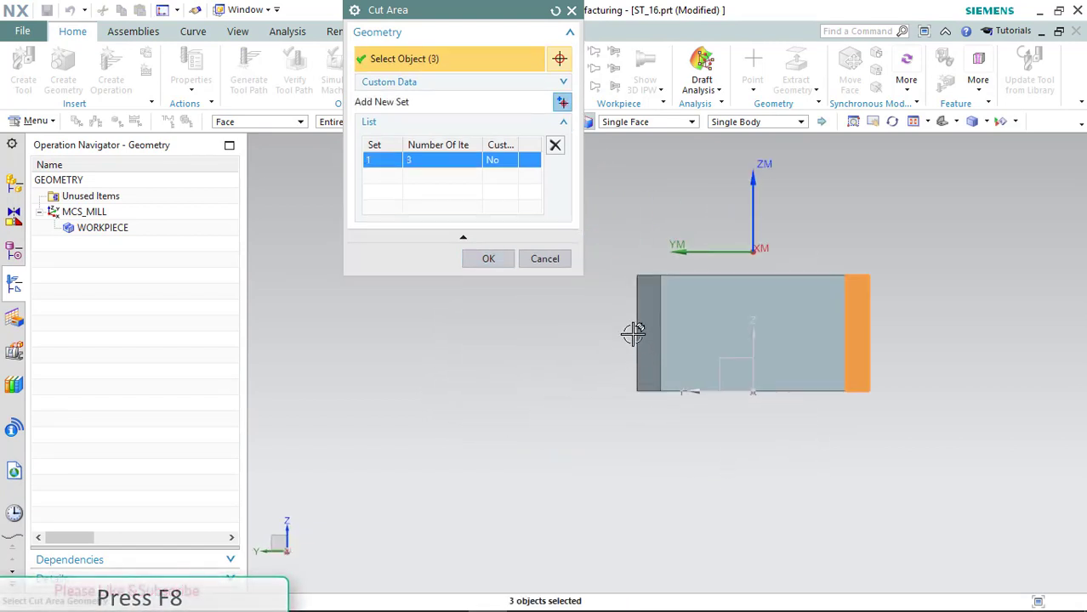
pyautogui.moveTo(660, 417); pyautogui.dragTo(603, 245)
pyautogui.moveTo(619, 344)
pyautogui.mouseDown(button='middle')
pyautogui.moveTo(682, 352)
pyautogui.moveTo(587, 350)
pyautogui.moveTo(685, 340)
pyautogui.moveTo(672, 336)
pyautogui.mouseUp(button='middle')
pyautogui.click(587, 350)
# Step: Complete the eight-face cut area and choose MILL_20 as the cutting tool
pyautogui.click(672, 336)
pyautogui.click(483, 262)
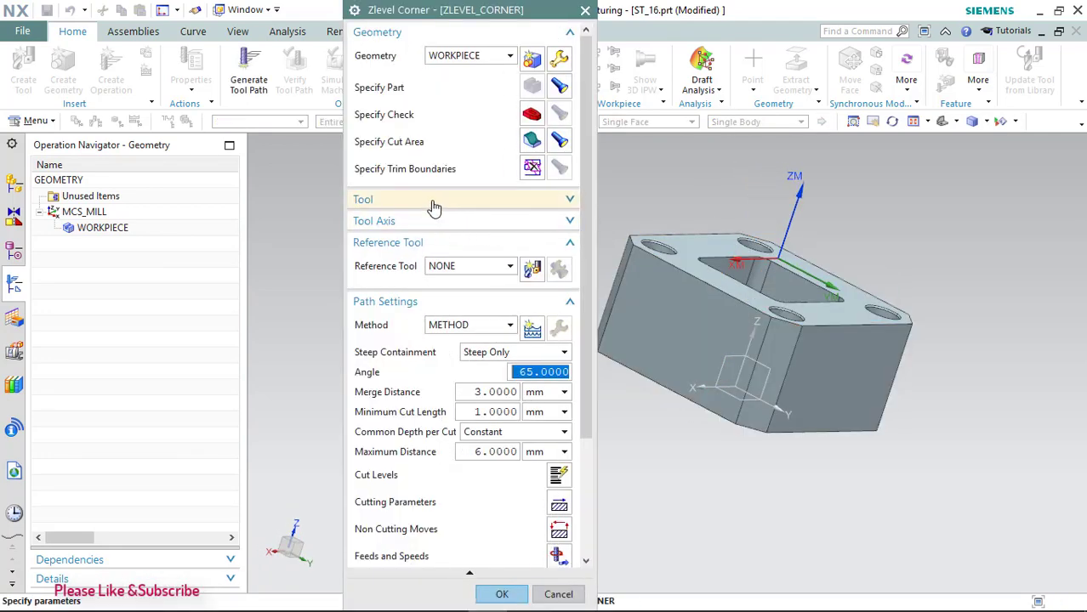
pyautogui.click(433, 202)
pyautogui.click(493, 223)
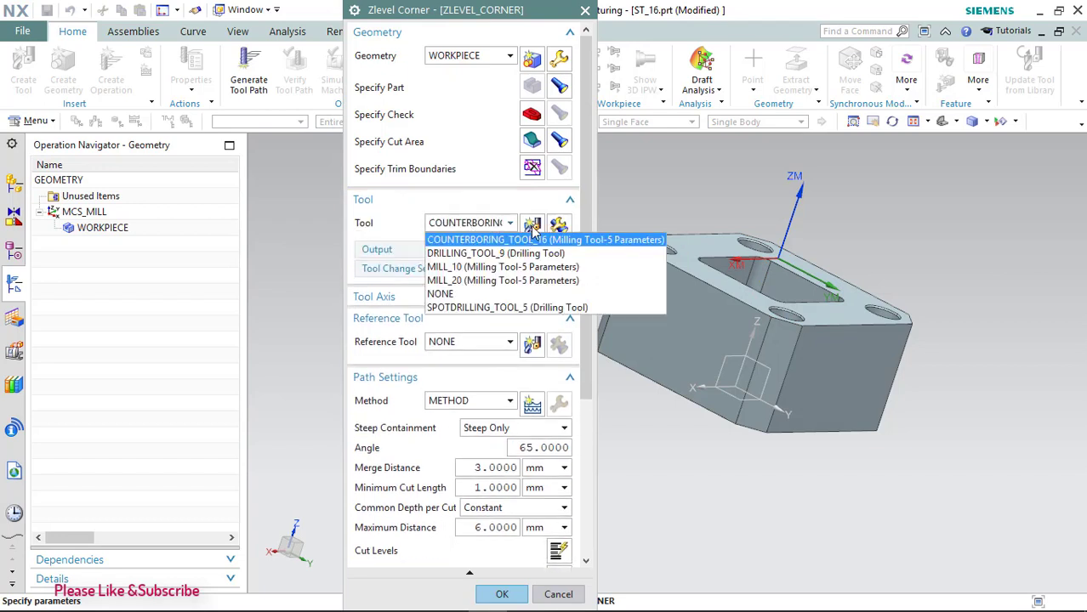
pyautogui.click(510, 280)
pyautogui.middleClick(544, 246)
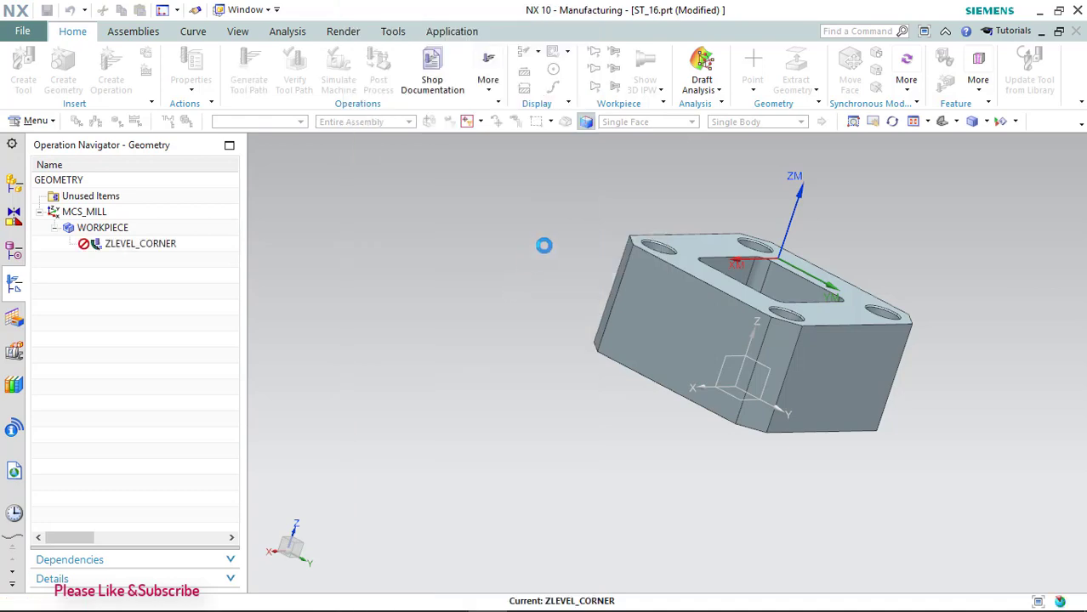
# Step: Review and confirm the MILL_20 tool parameters
pyautogui.click(561, 234)
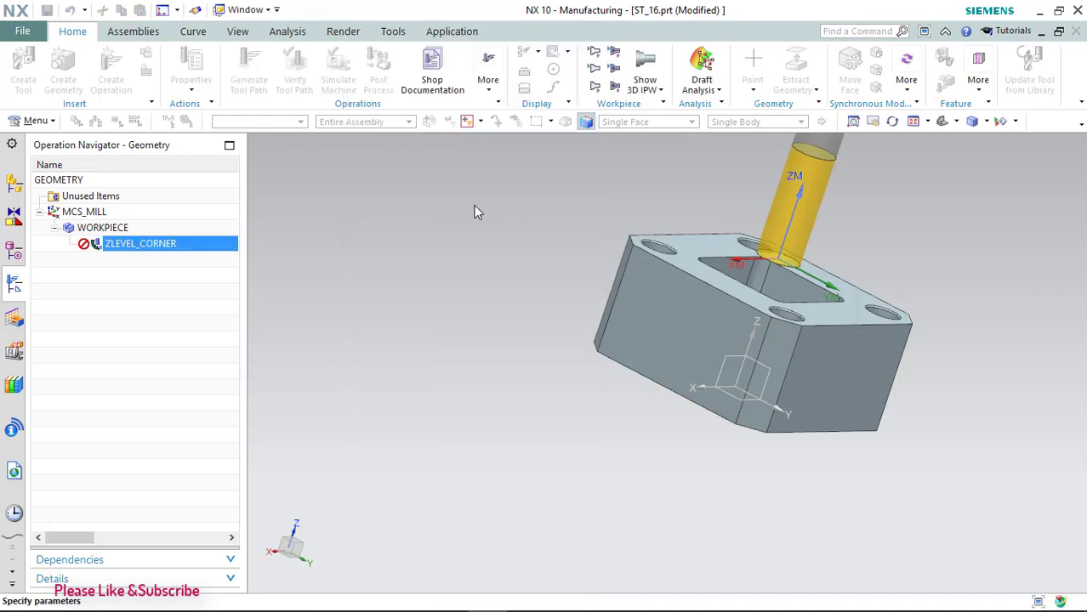
pyautogui.moveTo(765, 323); pyautogui.dragTo(714, 298, button='middle')
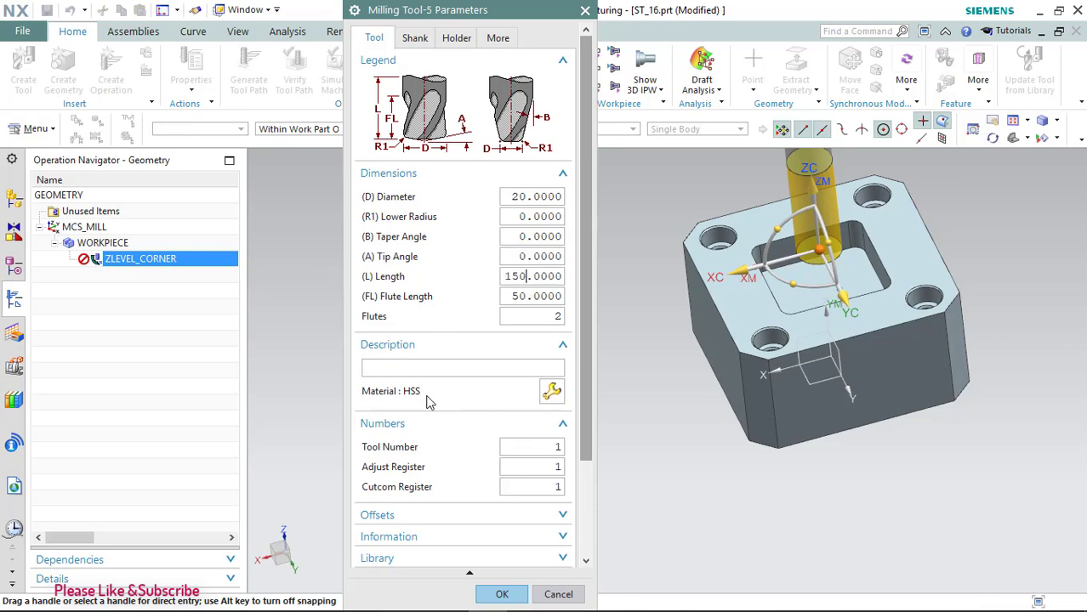
pyautogui.scroll(-3, 432, 404)
pyautogui.click(499, 595)
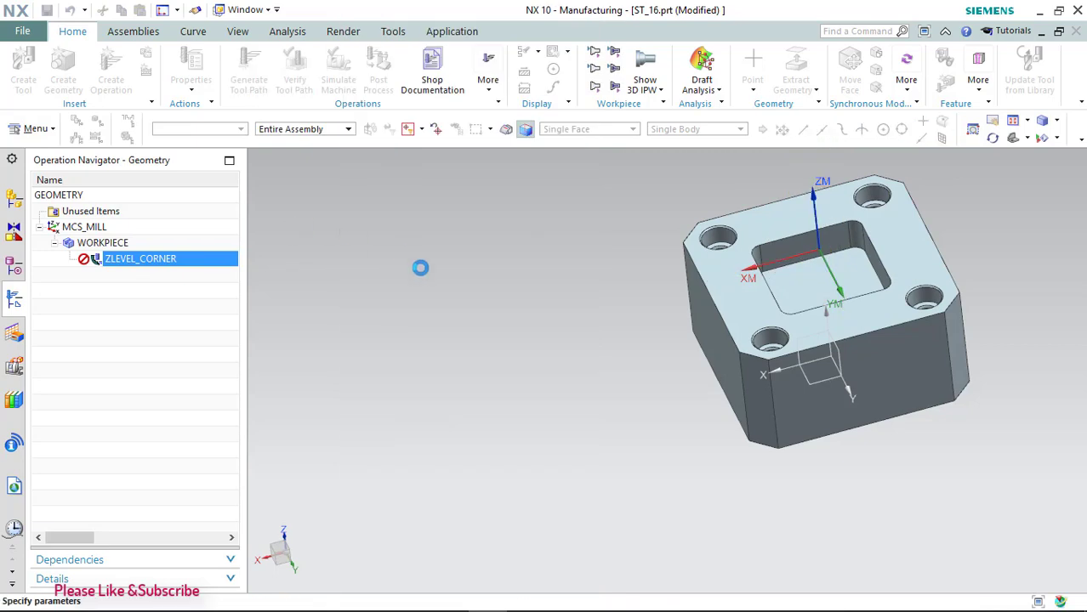
pyautogui.scroll(-3, 453, 372)
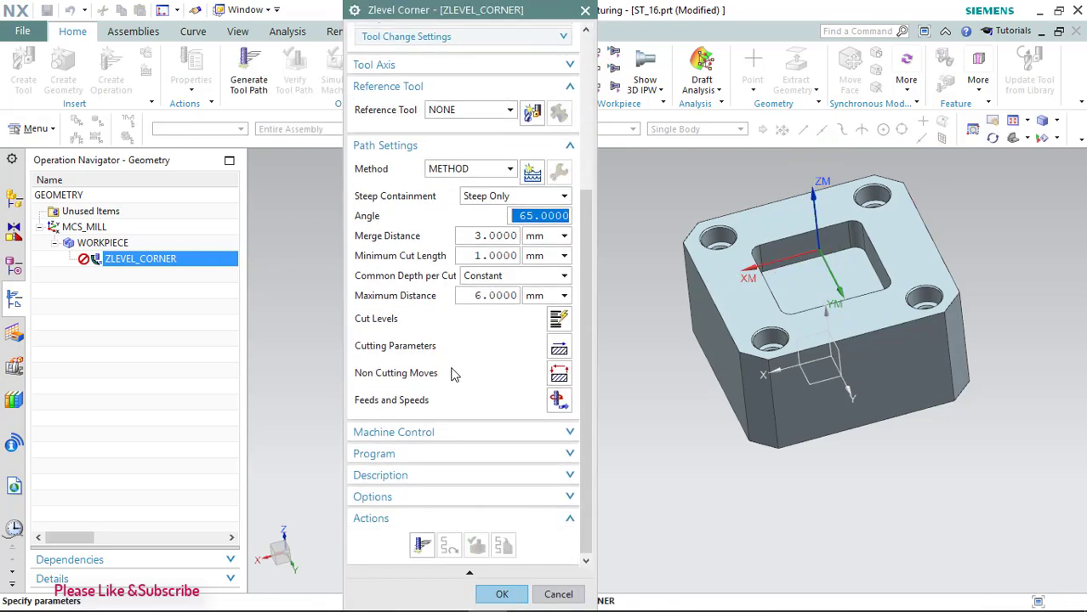
# Step: Set feeds and speeds to 1000 rpm and 250 mmpm, then accept the operation
pyautogui.click(558, 400)
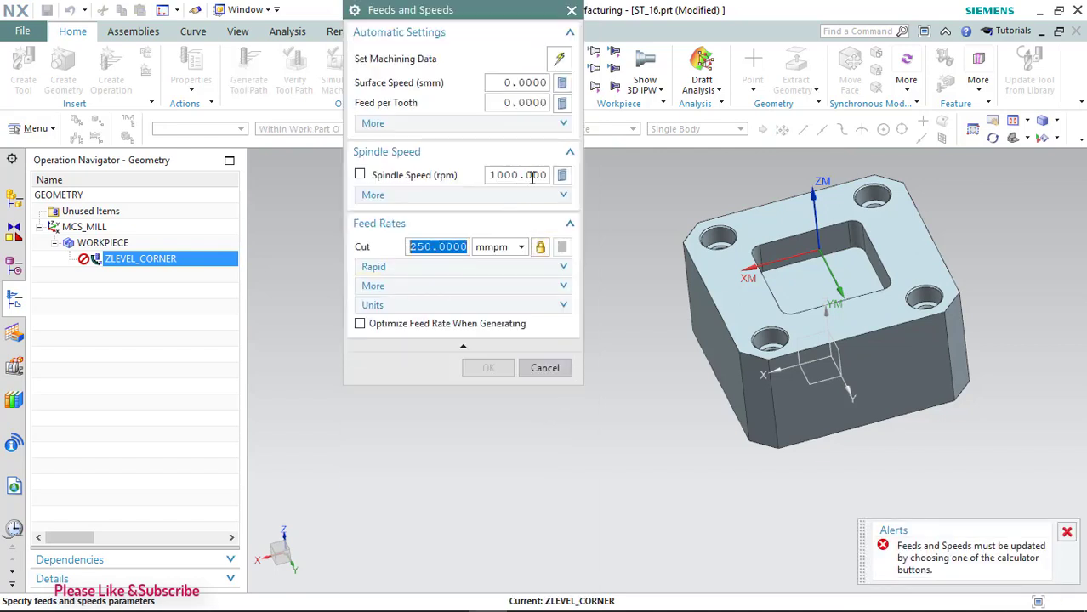
pyautogui.click(562, 175)
pyautogui.click(488, 367)
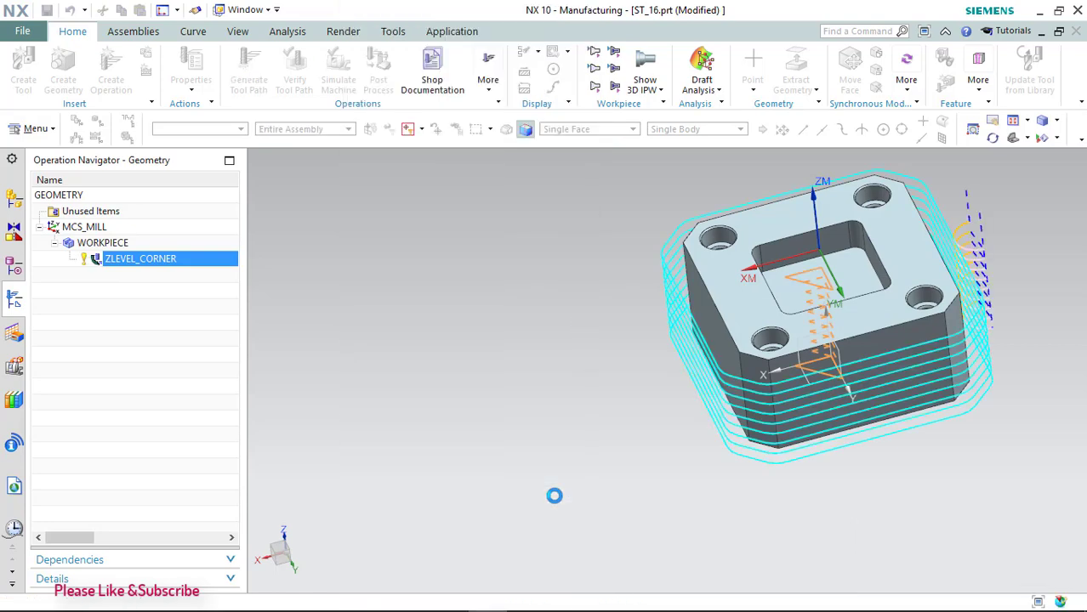
pyautogui.click(501, 593)
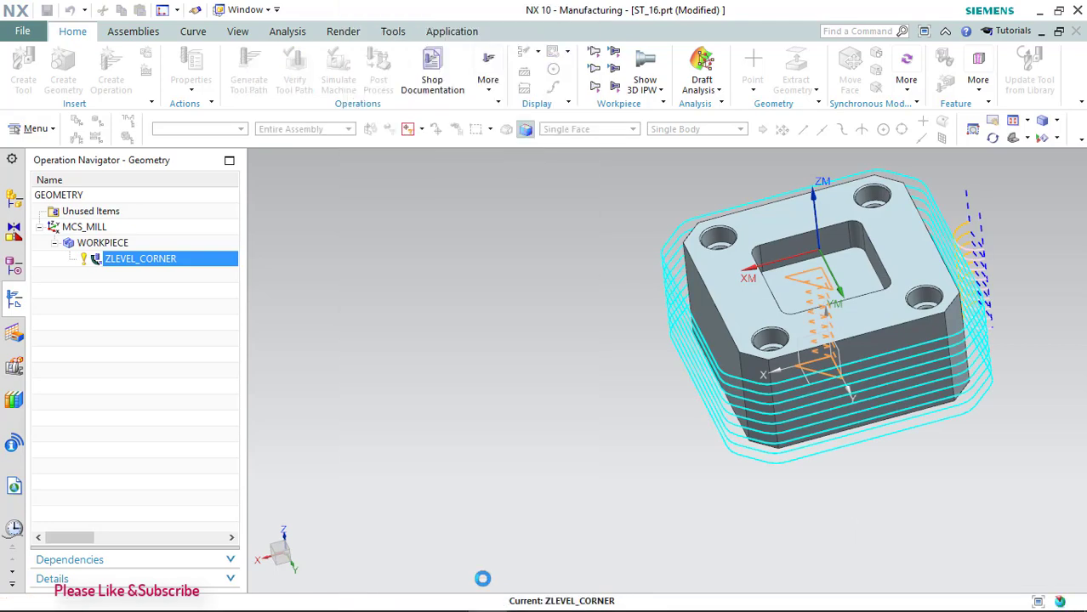
# Step: Insert a mill_planar FACE_MILLING operation under WORKPIECE
pyautogui.rightClick(122, 230)
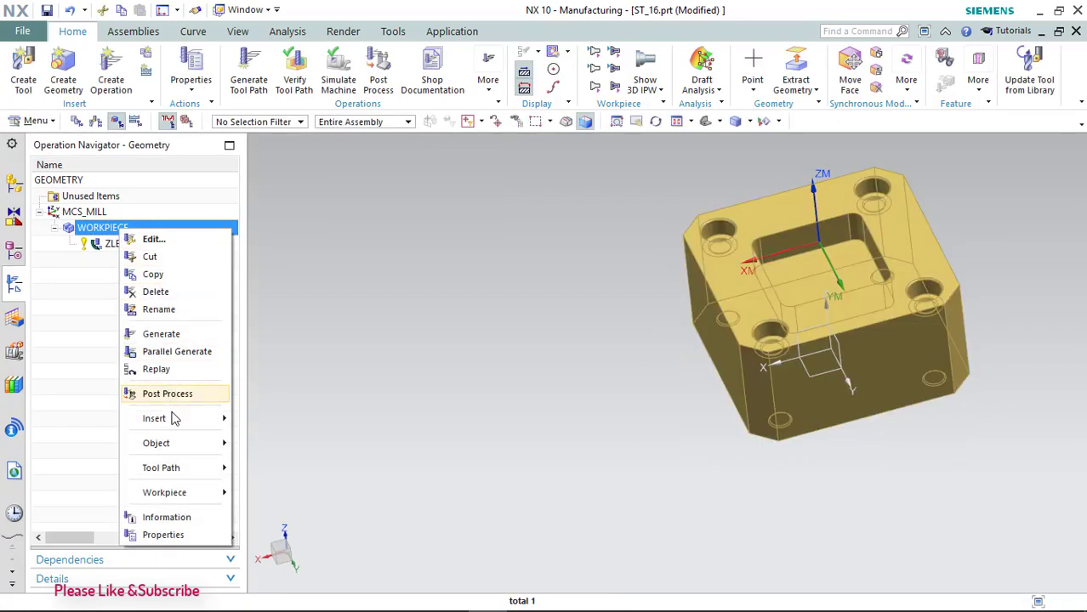
pyautogui.moveTo(155, 418)
pyautogui.click(255, 421)
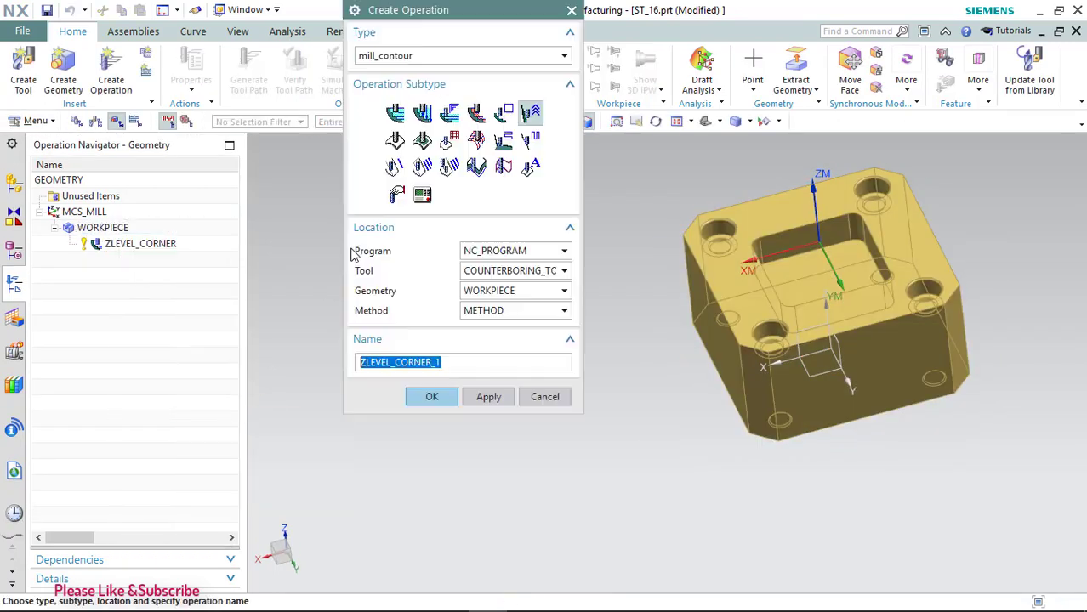
pyautogui.click(434, 56)
pyautogui.click(383, 70)
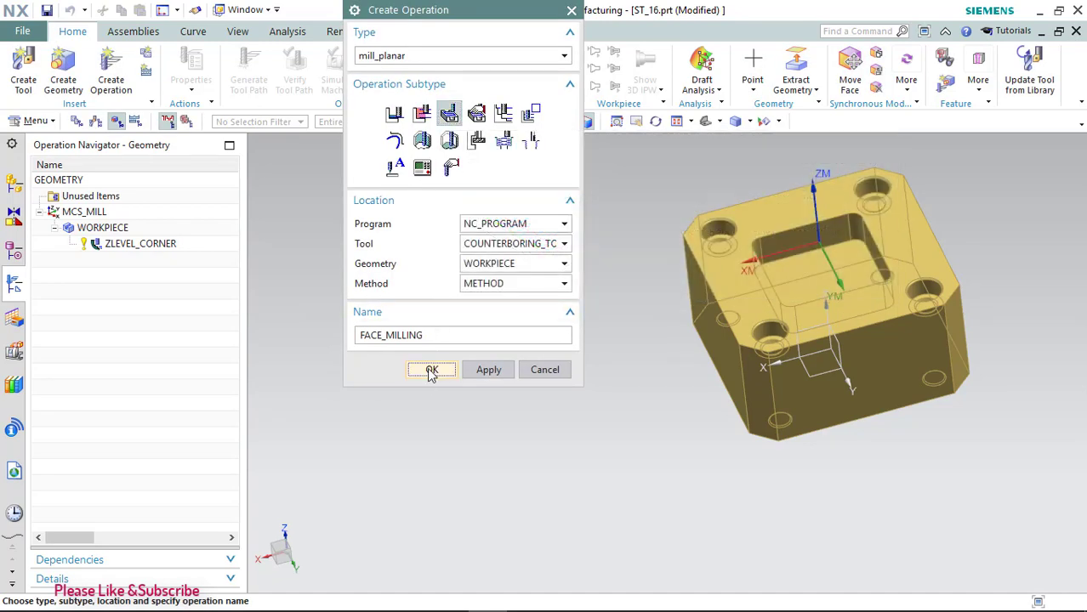
pyautogui.click(432, 375)
# Step: Use the block's top face as the face-milling boundary
pyautogui.moveTo(689, 255); pyautogui.dragTo(748, 233, button='middle')
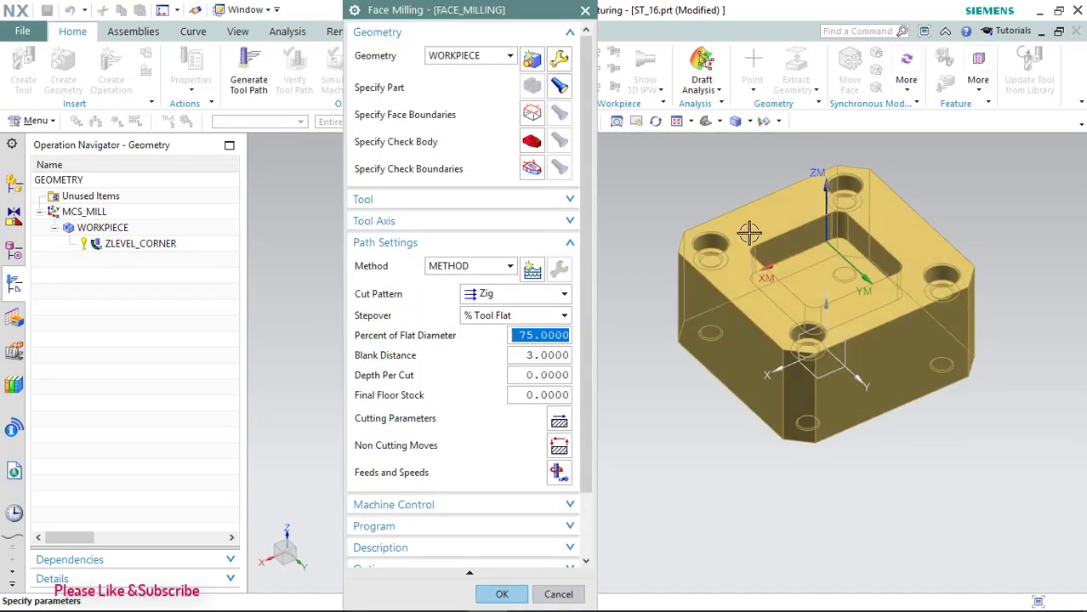
pyautogui.click(535, 116)
pyautogui.click(786, 203)
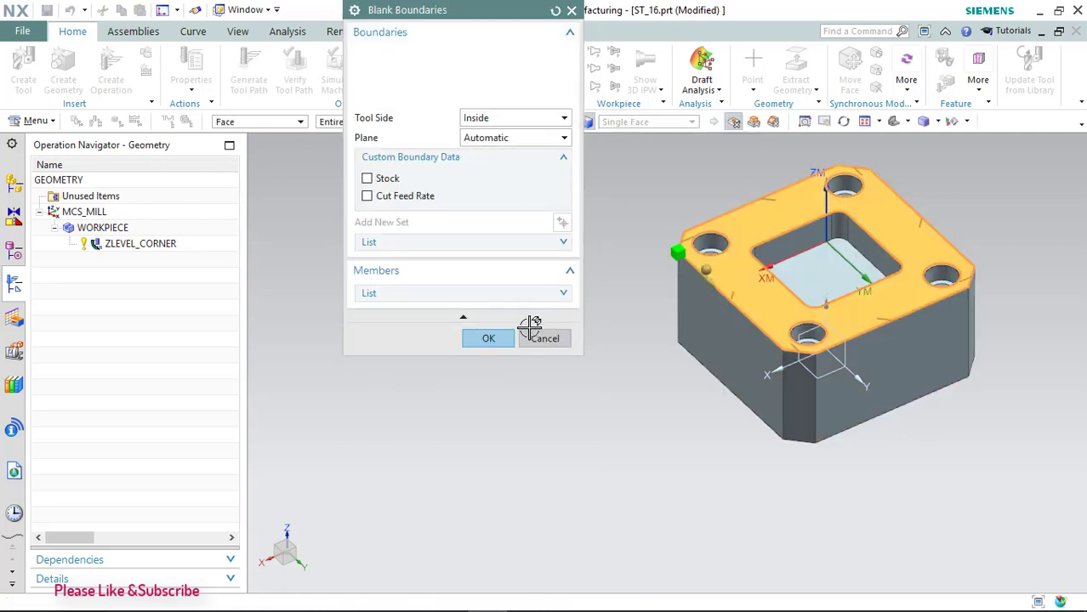
pyautogui.click(490, 303)
pyautogui.middleClick(525, 118)
# Step: Use MILL_20 with a Follow Periphery cut pattern at 50% stepover
pyautogui.click(432, 201)
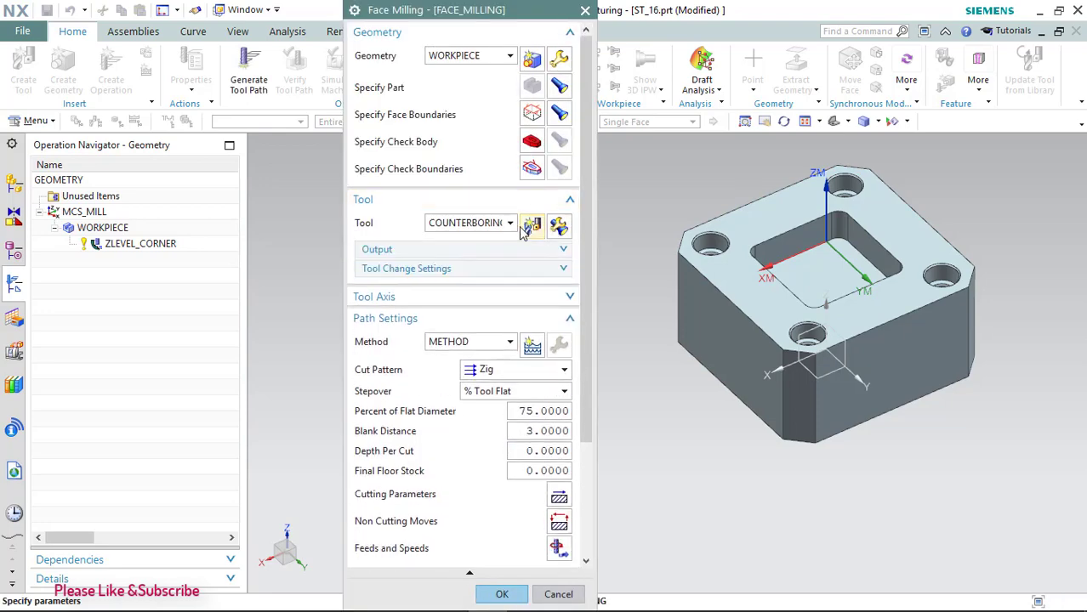
pyautogui.click(510, 224)
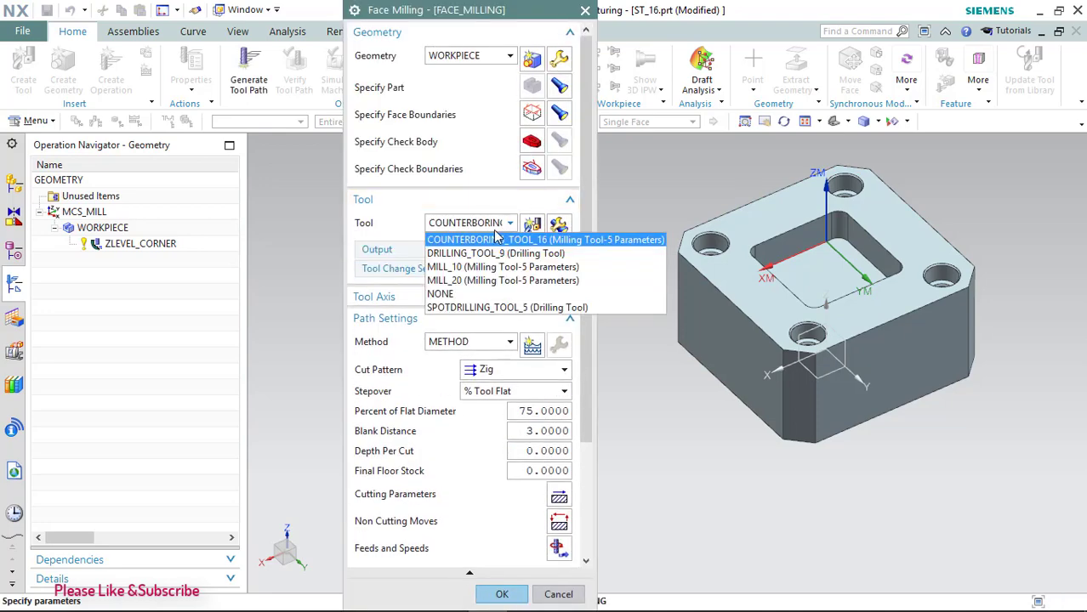
pyautogui.click(504, 283)
pyautogui.middleClick(502, 286)
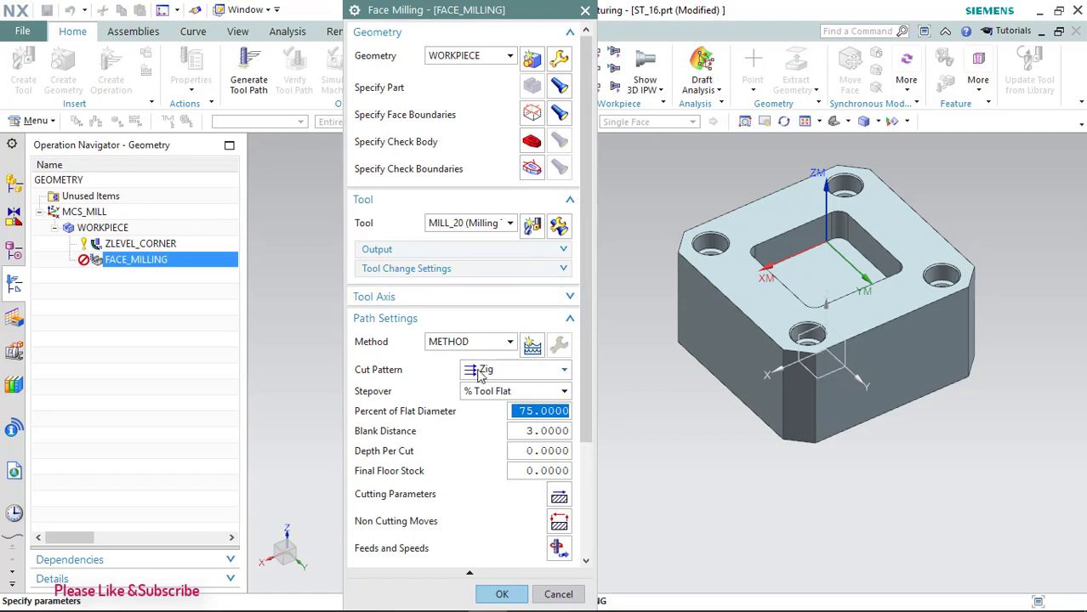
pyautogui.click(480, 372)
pyautogui.click(500, 403)
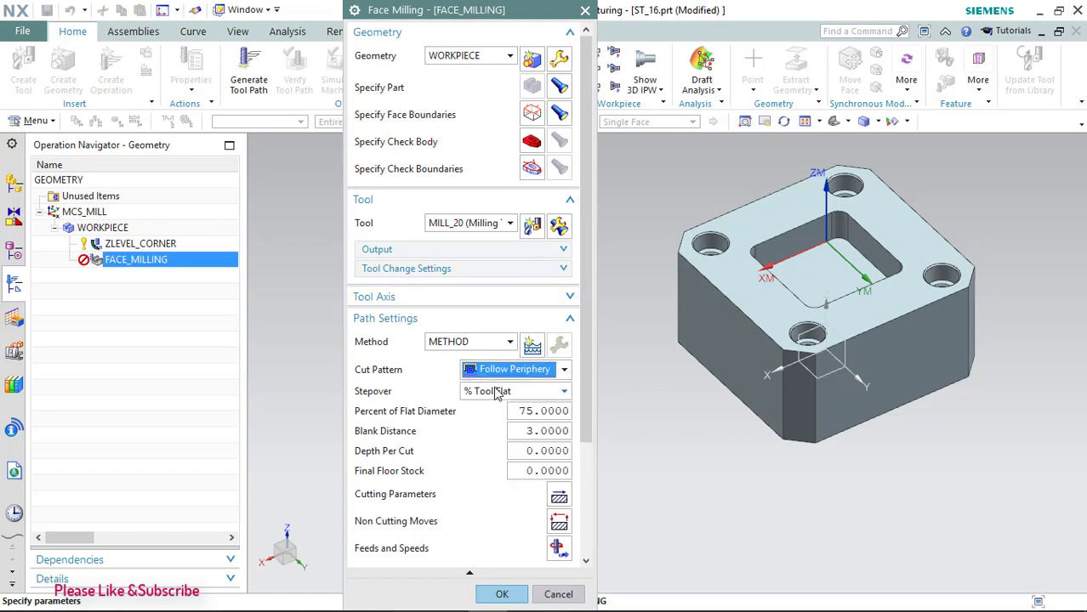
pyautogui.scroll(-3, 441, 405)
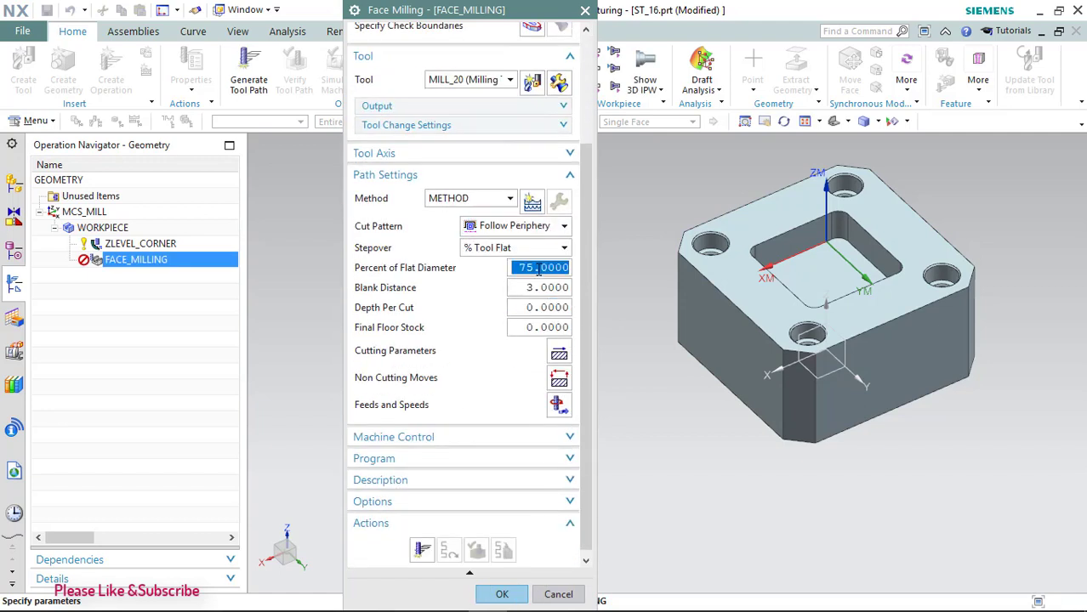
# Step: Calculate feeds from the 1000 rpm spindle speed, generate the toolpath, and accept FACE_MILLING
pyautogui.click(559, 404)
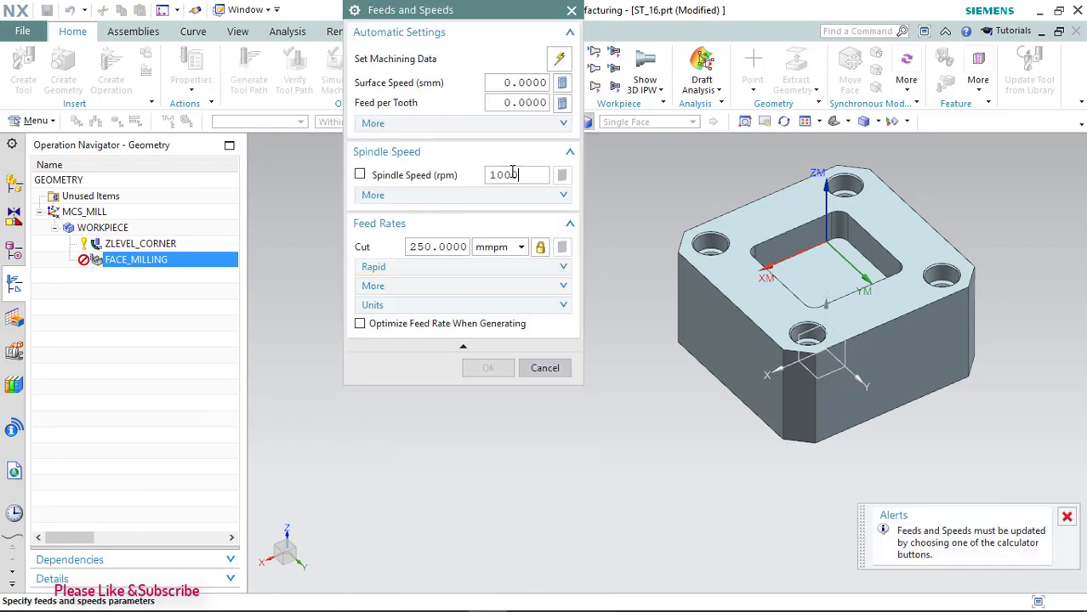
pyautogui.click(563, 175)
pyautogui.click(483, 371)
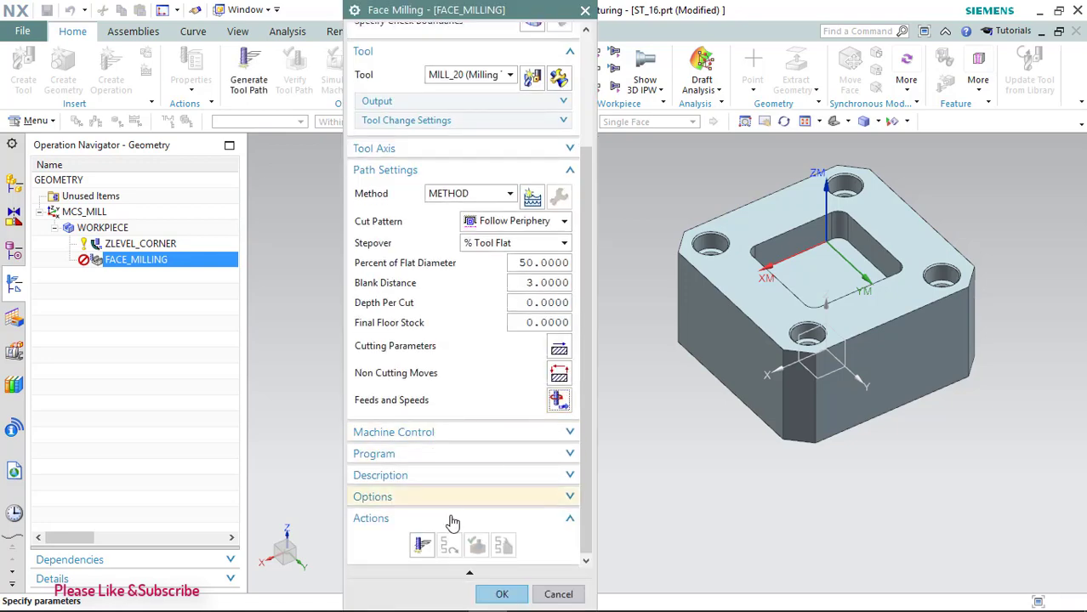
pyautogui.click(422, 545)
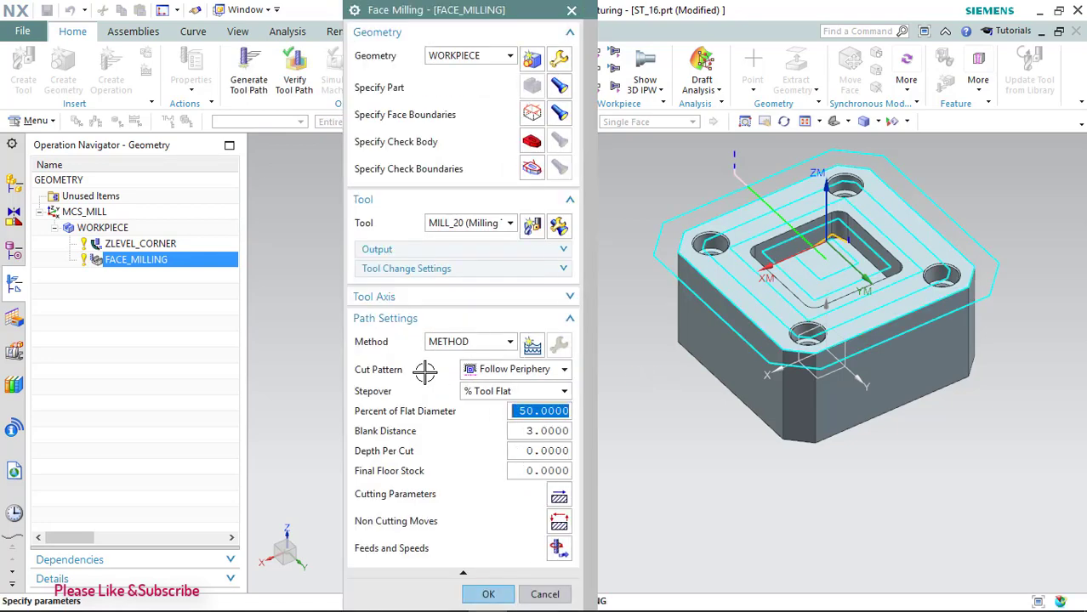
pyautogui.click(501, 595)
pyautogui.click(102, 227)
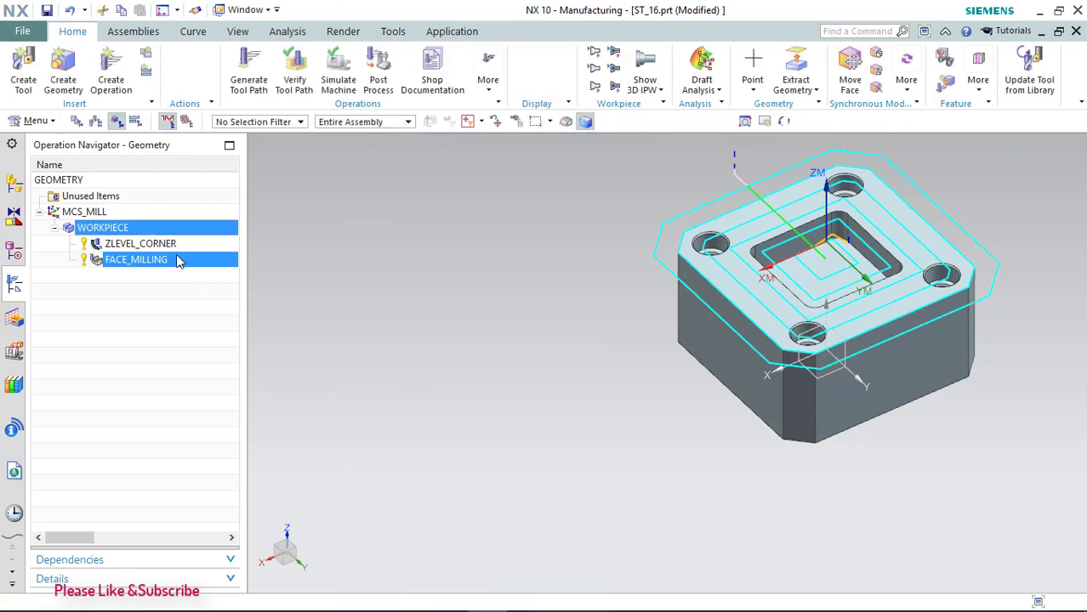
# Step: Insert a mill_contour CAVITY_MILL operation under WORKPIECE
pyautogui.rightClick(127, 228)
pyautogui.moveTo(162, 418)
pyautogui.click(261, 425)
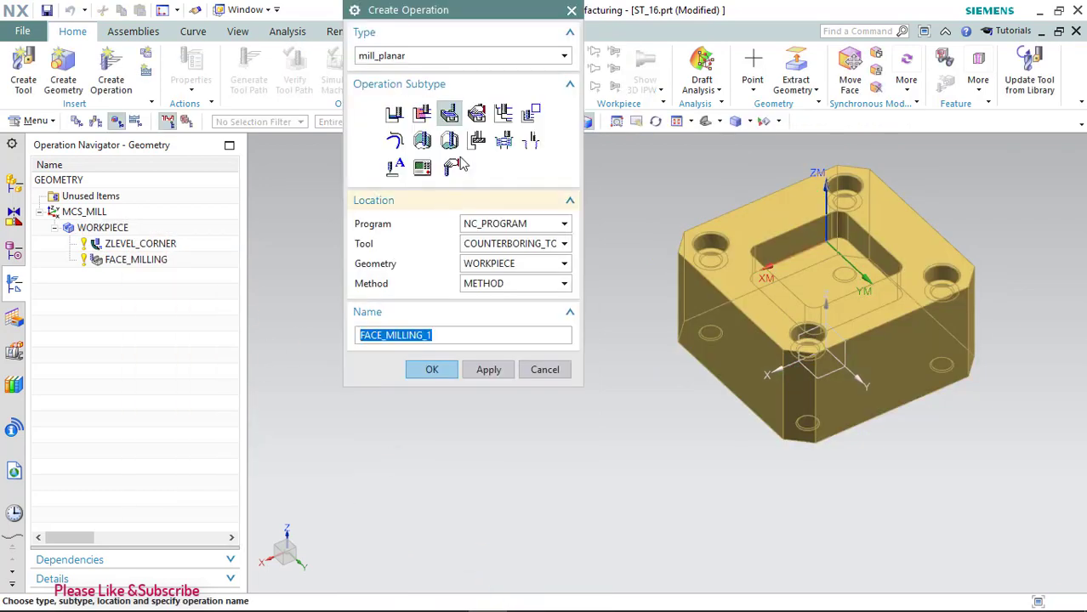
pyautogui.click(439, 55)
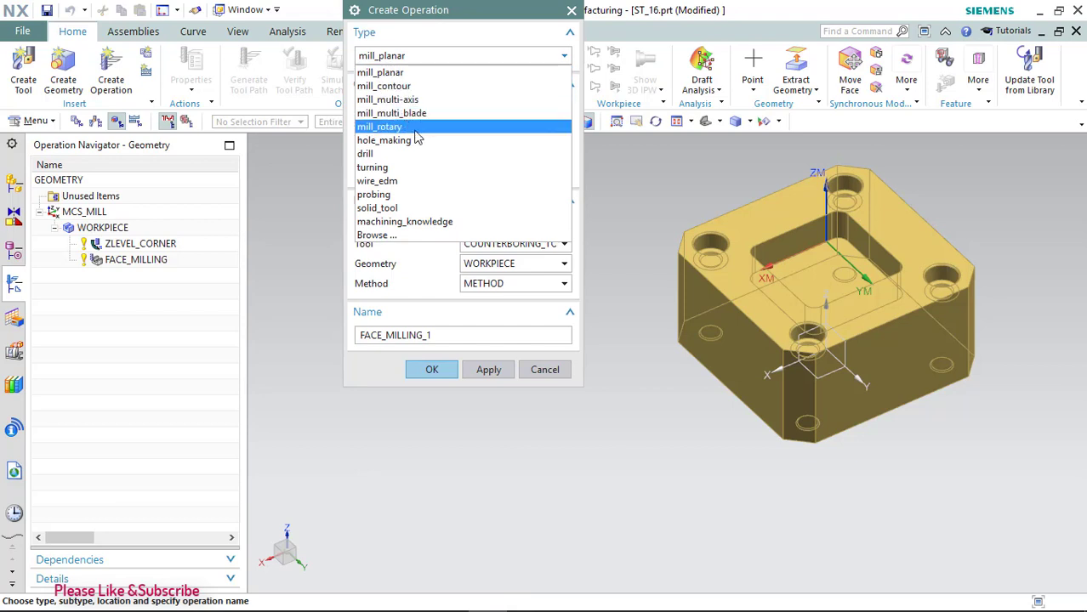
pyautogui.click(416, 86)
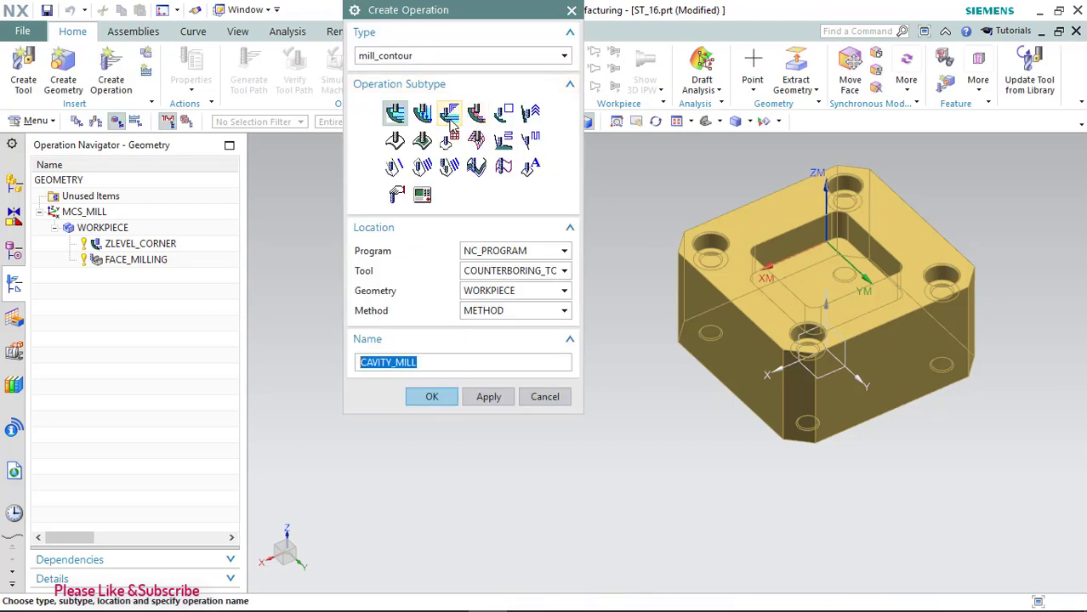
pyautogui.click(433, 397)
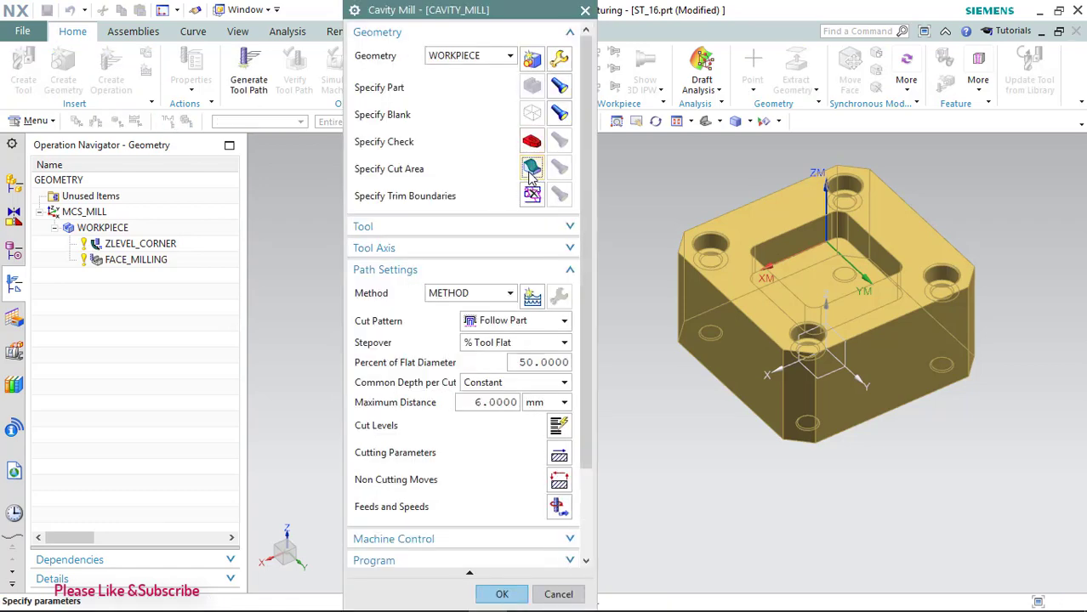
# Step: Set the pocket floor as the cavity mill's cut area
pyautogui.click(531, 169)
pyautogui.click(808, 263)
pyautogui.click(476, 260)
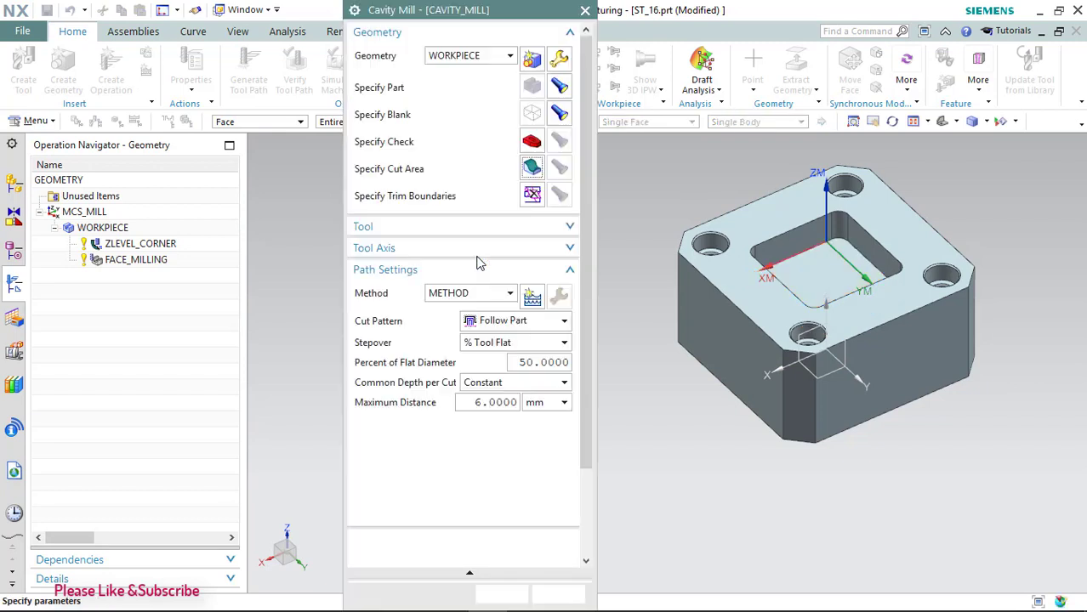
pyautogui.scroll(-1, 446, 281)
# Step: Assign MILL_10 as tool number 2 and review its parameters
pyautogui.click(408, 179)
pyautogui.click(502, 203)
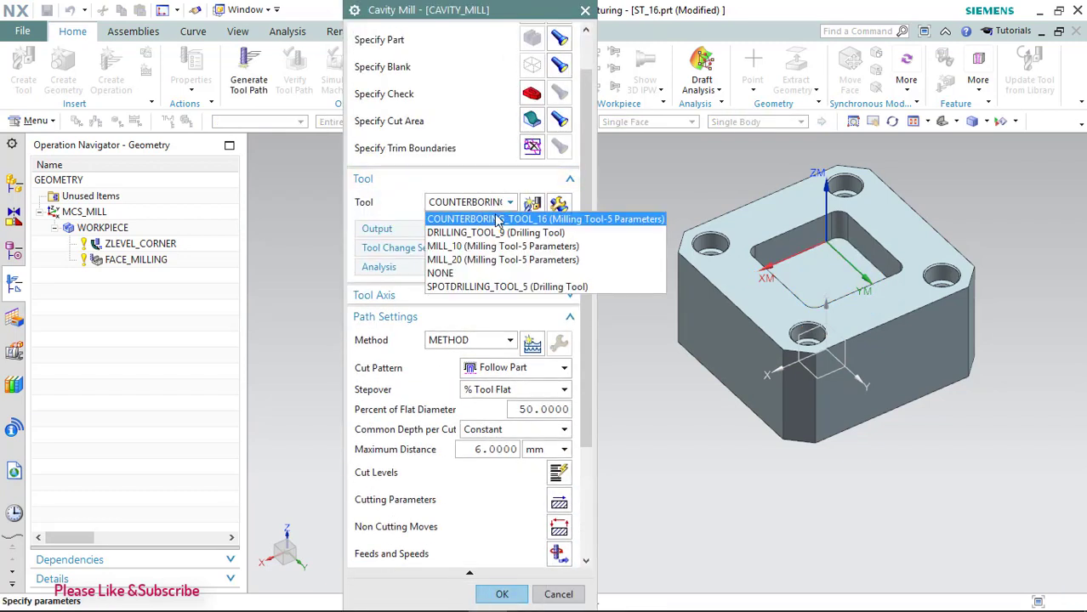
pyautogui.click(489, 246)
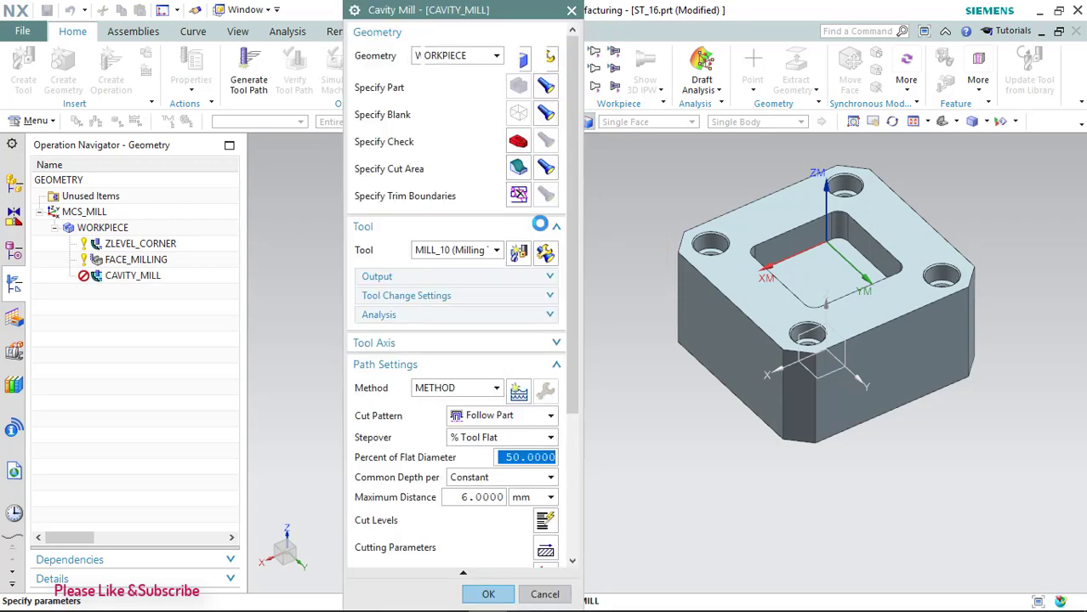
pyautogui.click(559, 254)
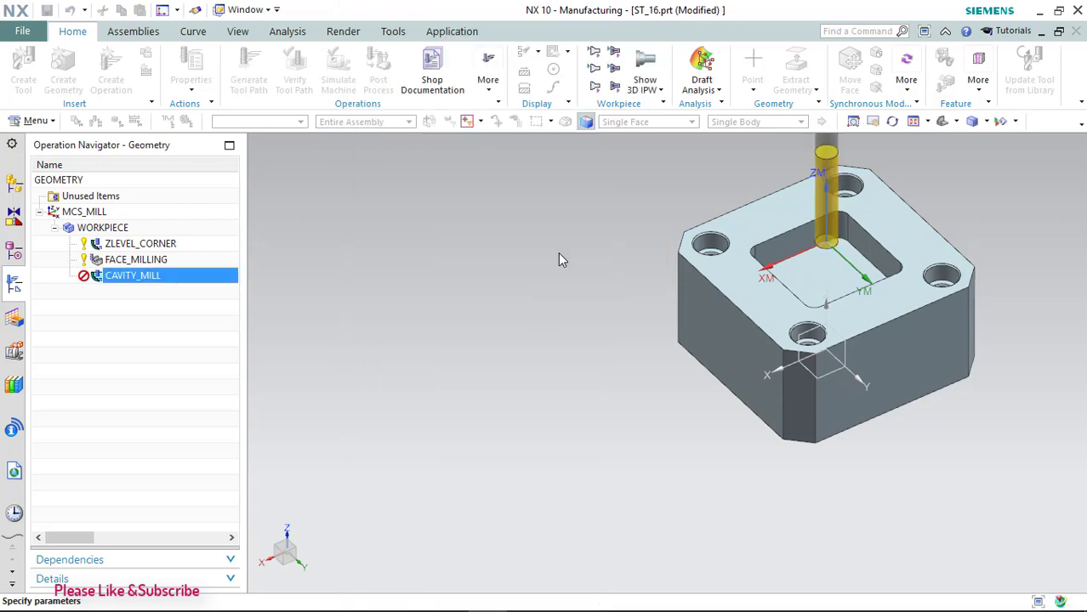
pyautogui.scroll(-3, 498, 330)
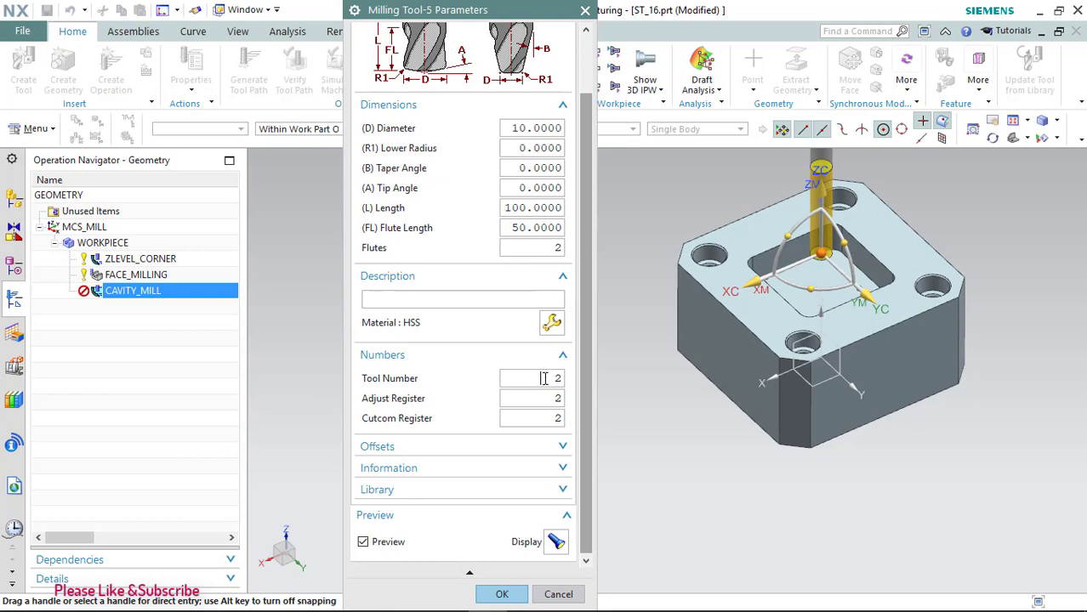
# Step: Limit cuts to 4 mm depth and generate the cavity-milling toolpath
pyautogui.click(502, 595)
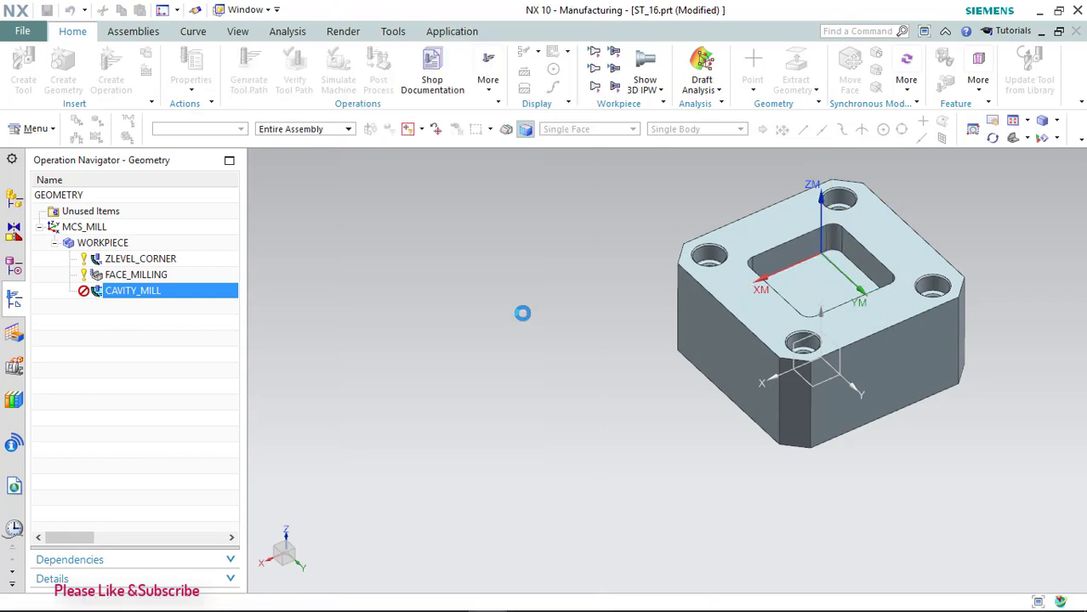
pyautogui.scroll(-3, 481, 316)
pyautogui.scroll(-1, 485, 327)
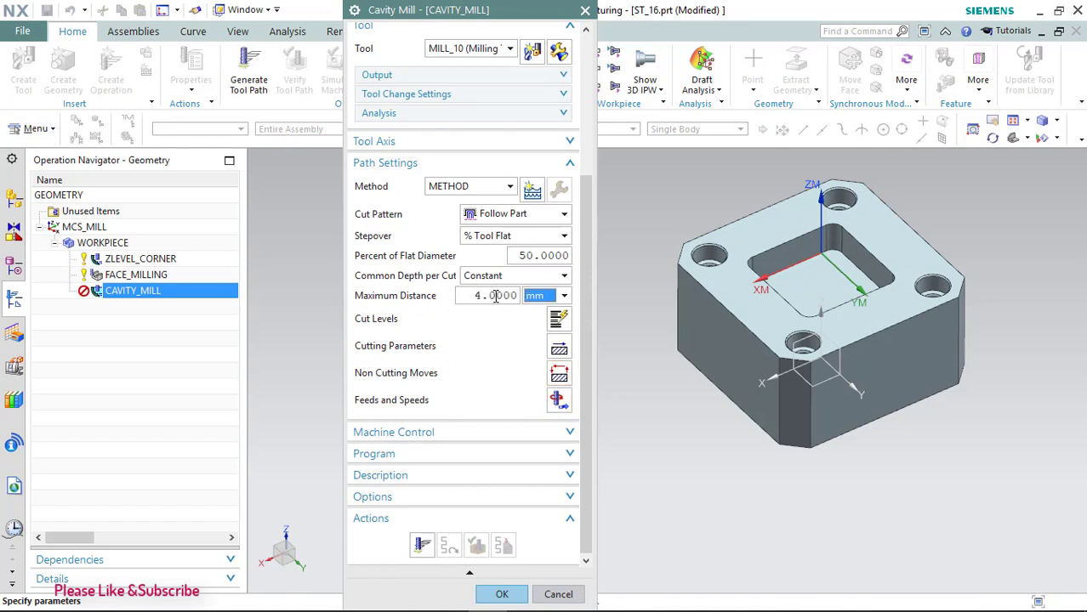
pyautogui.click(432, 546)
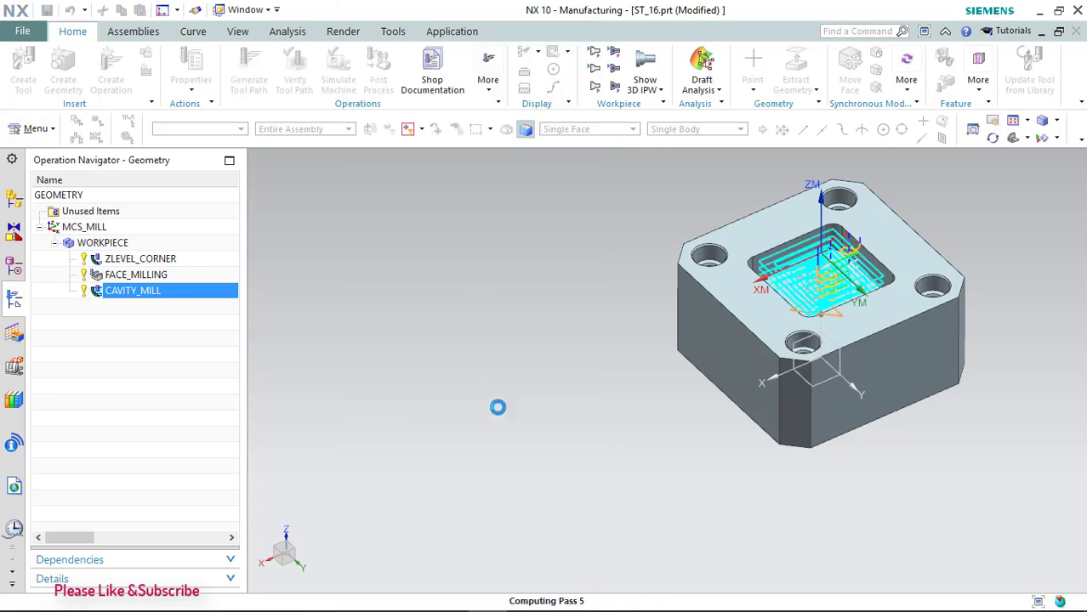
pyautogui.moveTo(734, 319); pyautogui.dragTo(820, 247, button='middle')
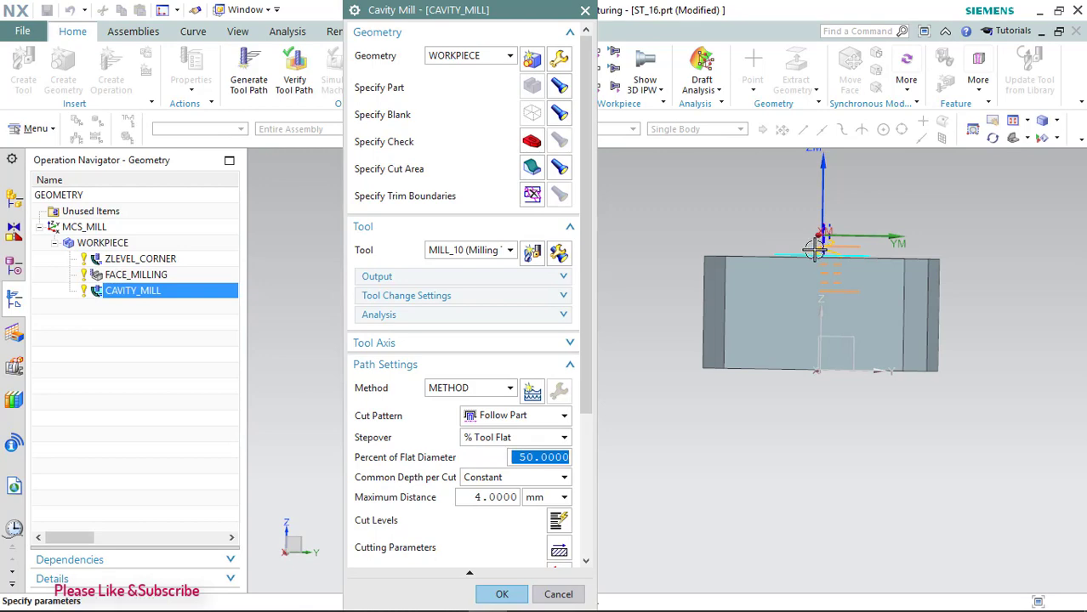
pyautogui.moveTo(808, 258); pyautogui.dragTo(781, 284, button='middle')
pyautogui.scroll(-5, 498, 391)
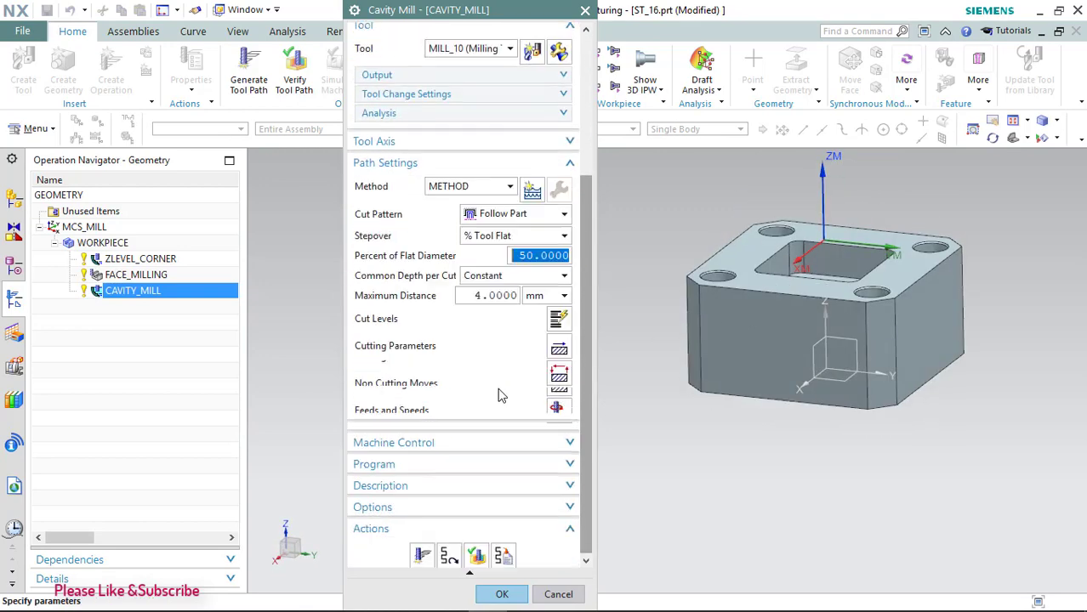
# Step: Play the pocket toolpath as a material-removal simulation and inspect the pocket
pyautogui.click(466, 546)
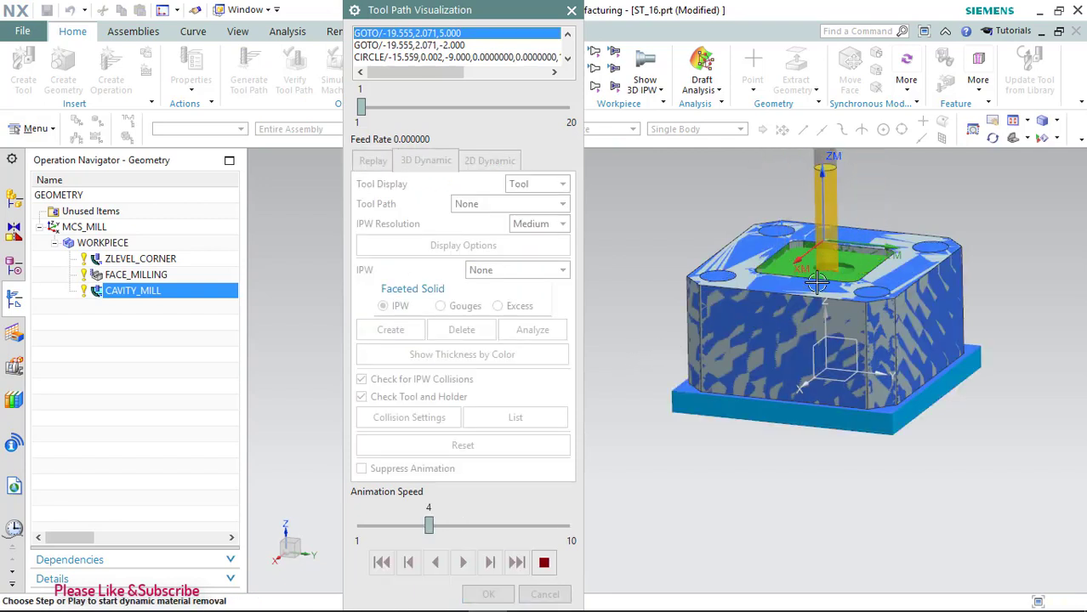
pyautogui.click(489, 595)
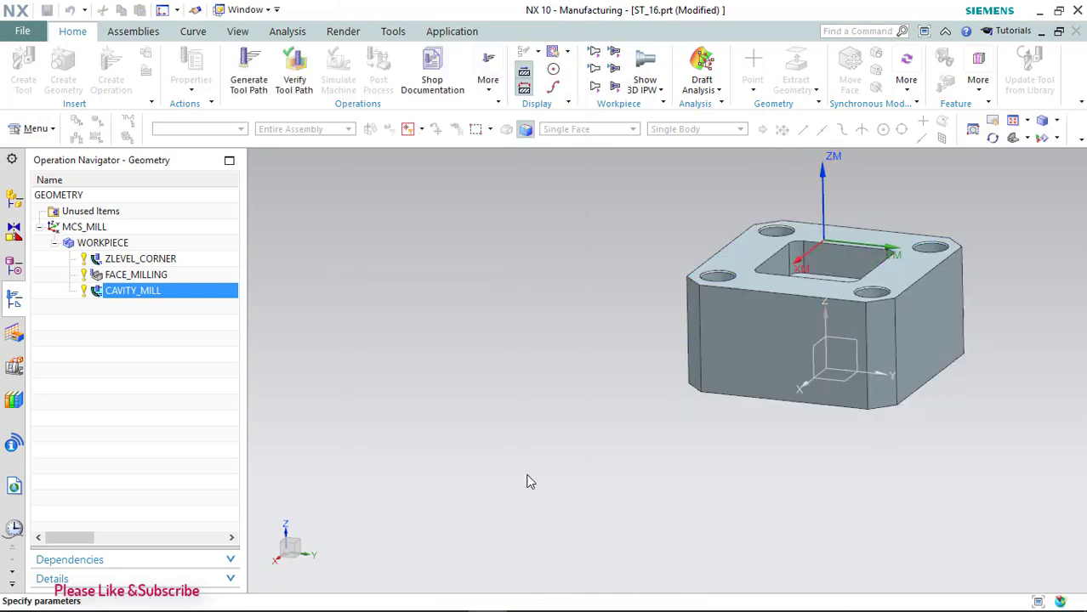
pyautogui.moveTo(817, 314); pyautogui.dragTo(834, 308, button='middle')
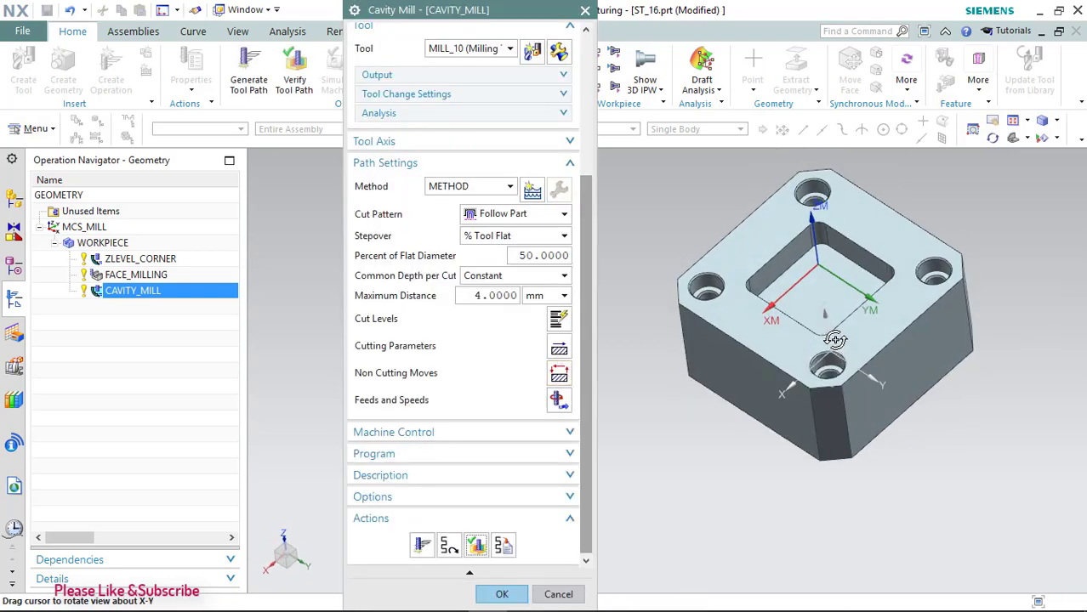
# Step: Make CAVITY_MILL cut levels user-defined from ZC −10 over a 15 mm range, and accept
pyautogui.scroll(2, 873, 341)
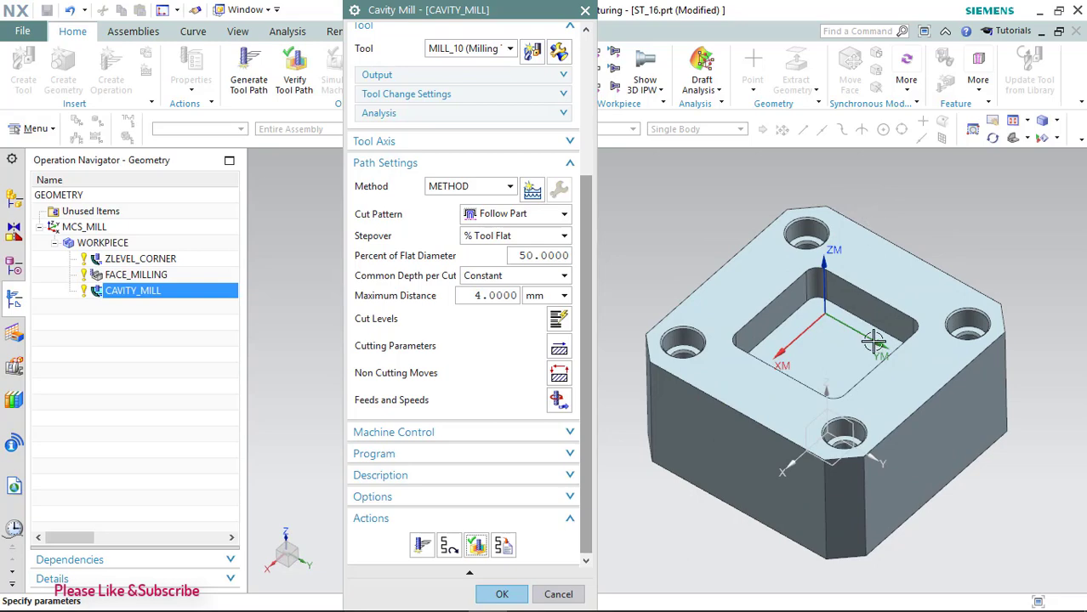
pyautogui.click(559, 319)
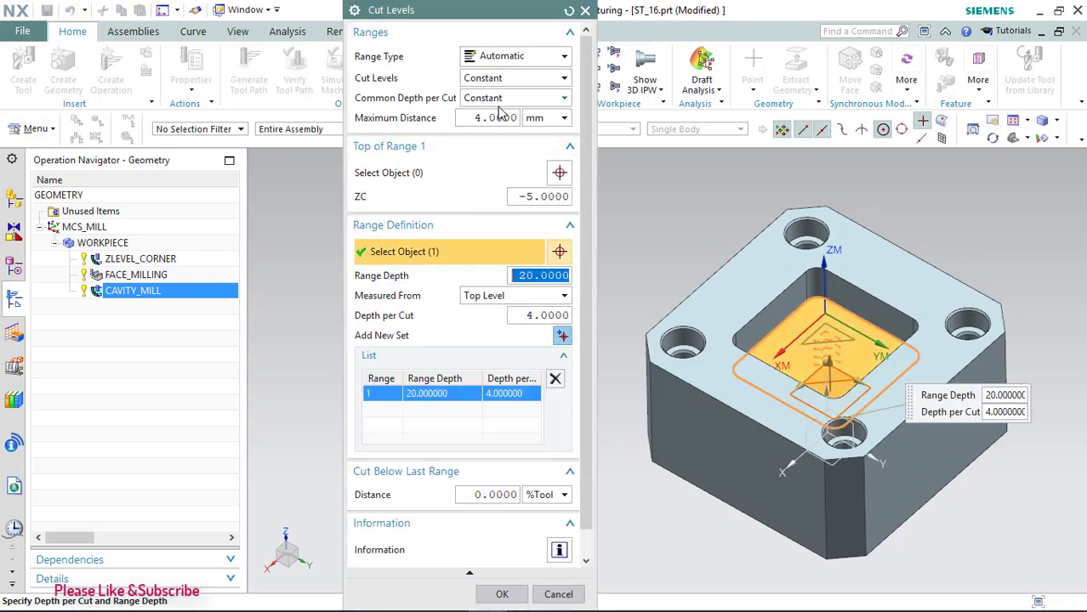
pyautogui.click(510, 56)
pyautogui.click(510, 91)
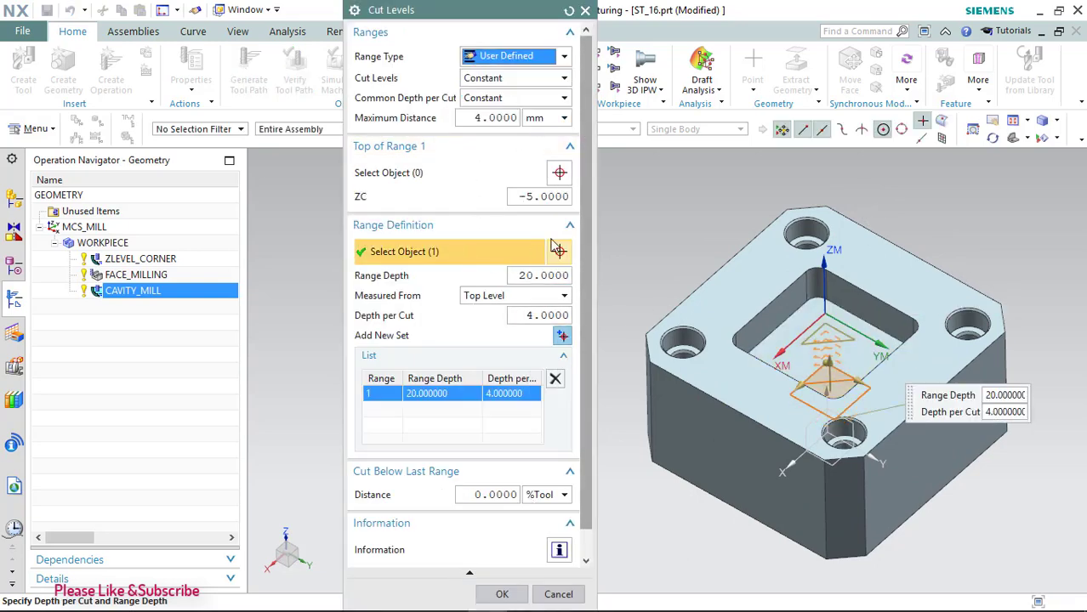
pyautogui.click(560, 173)
pyautogui.click(851, 349)
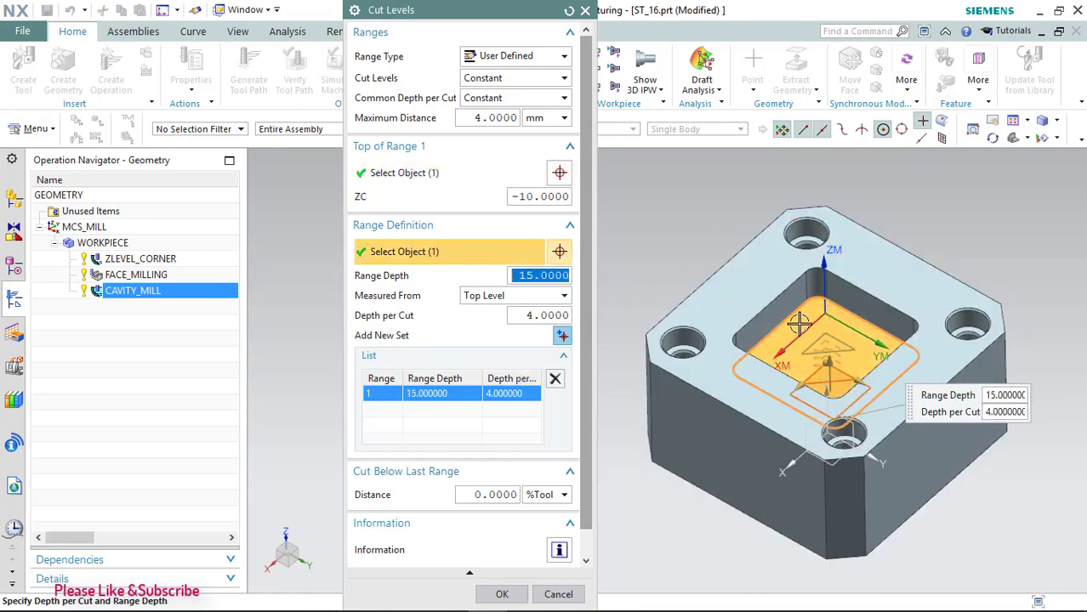
pyautogui.click(502, 595)
pyautogui.middleClick(676, 436)
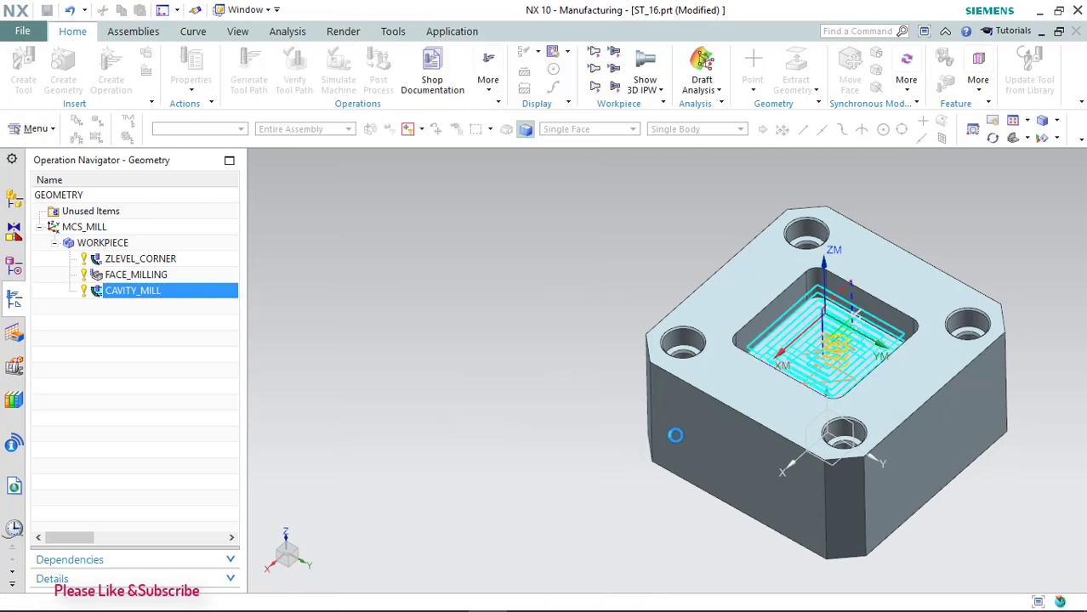
pyautogui.scroll(-5, 489, 510)
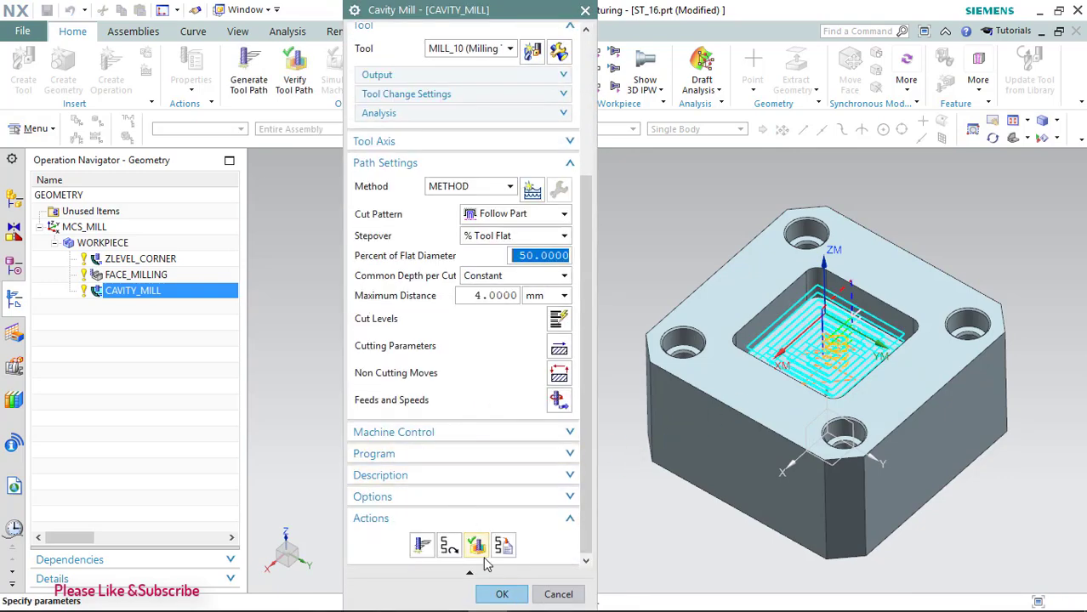
pyautogui.click(502, 595)
# Step: Insert a drill-type SPOT_DRILLING operation under WORKPIECE
pyautogui.rightClick(119, 228)
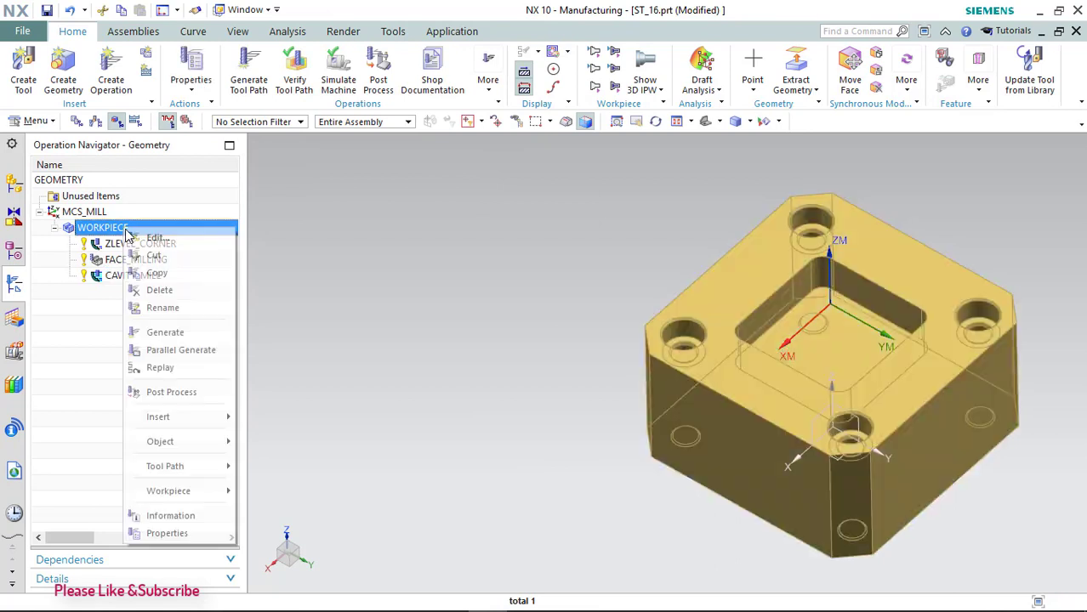
pyautogui.moveTo(158, 417)
pyautogui.click(267, 418)
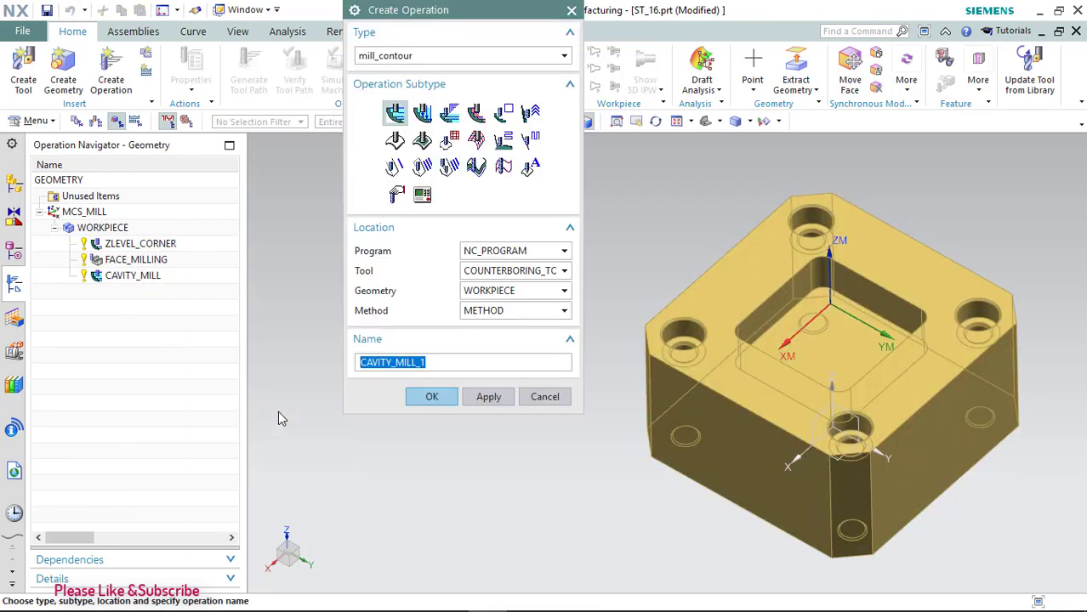
pyautogui.click(417, 58)
pyautogui.click(388, 154)
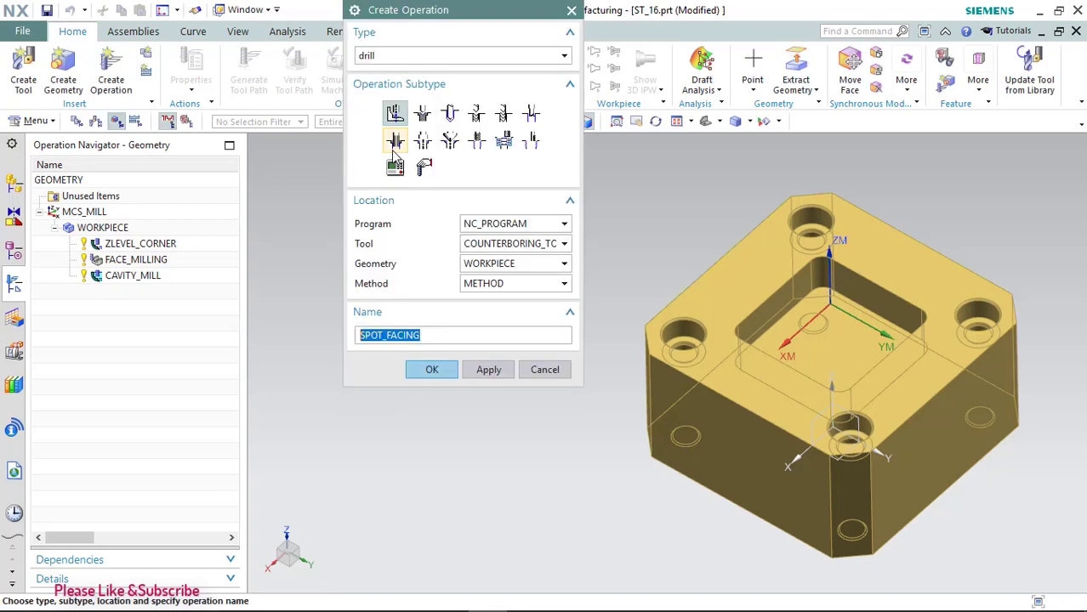
pyautogui.click(422, 114)
pyautogui.click(433, 369)
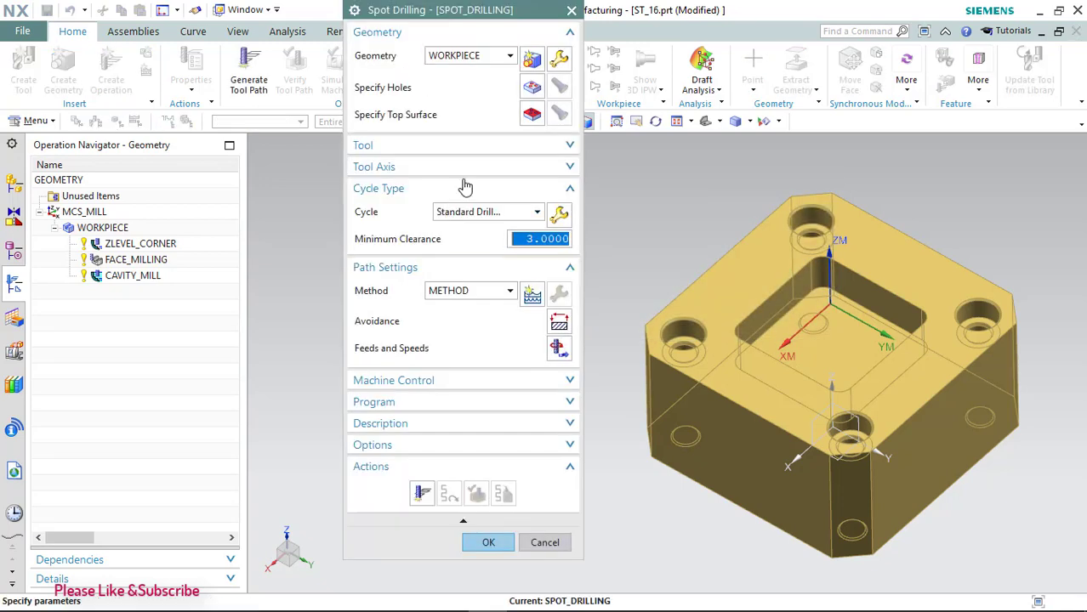
# Step: Pick the four counterbored holes as the drill points
pyautogui.click(532, 89)
pyautogui.click(497, 32)
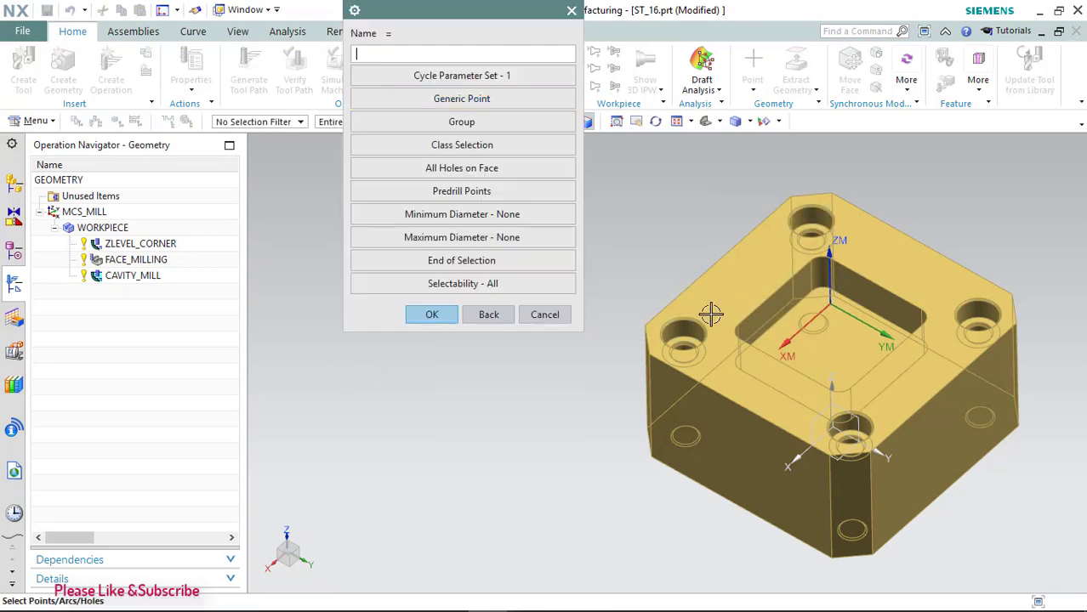
pyautogui.click(708, 320)
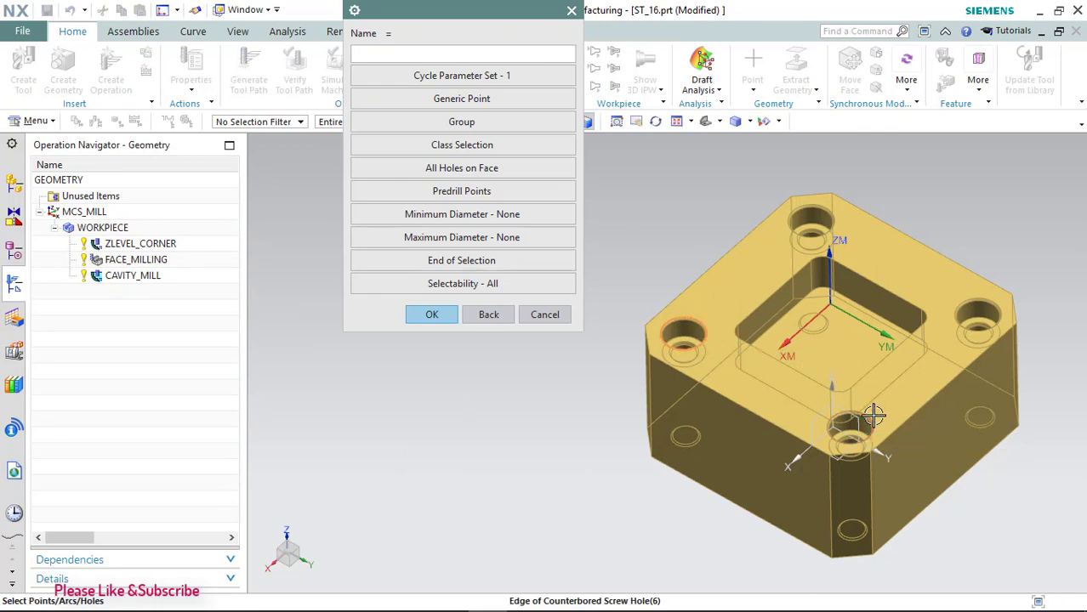
pyautogui.click(984, 290)
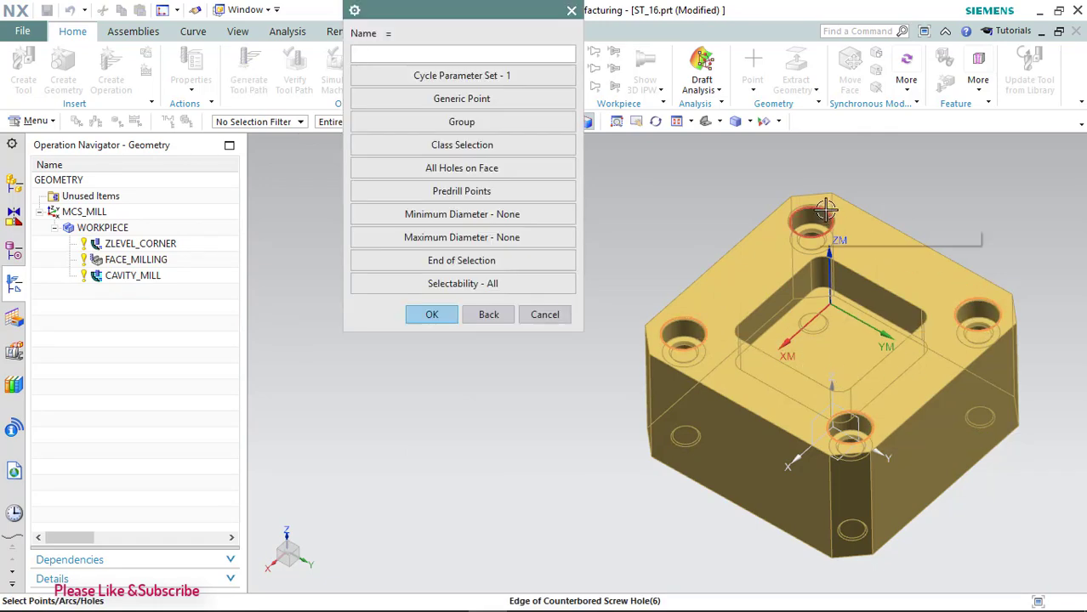
pyautogui.click(825, 209)
pyautogui.click(432, 314)
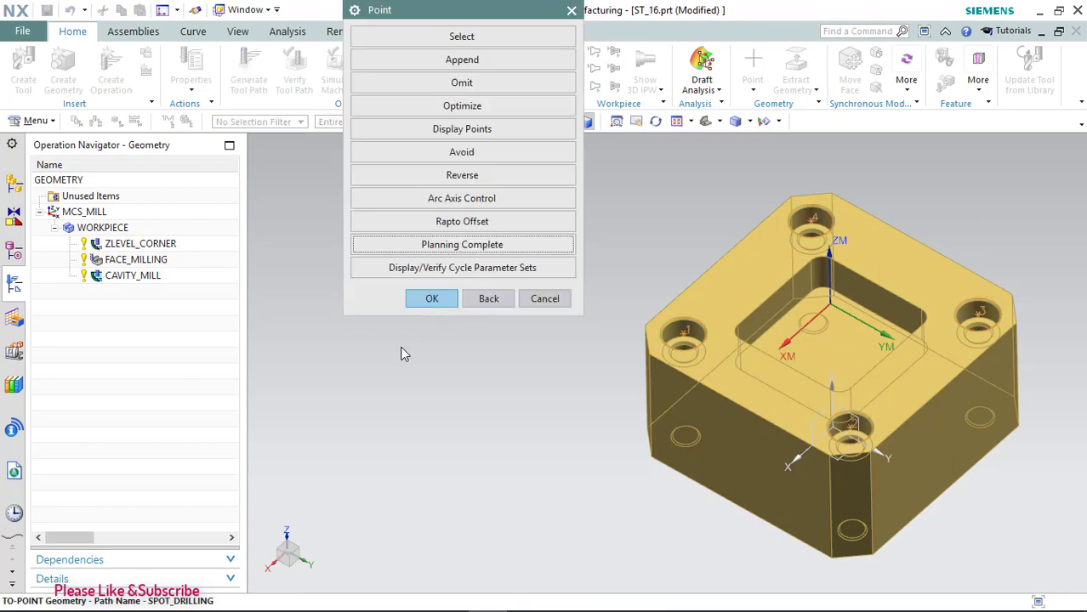
pyautogui.click(431, 300)
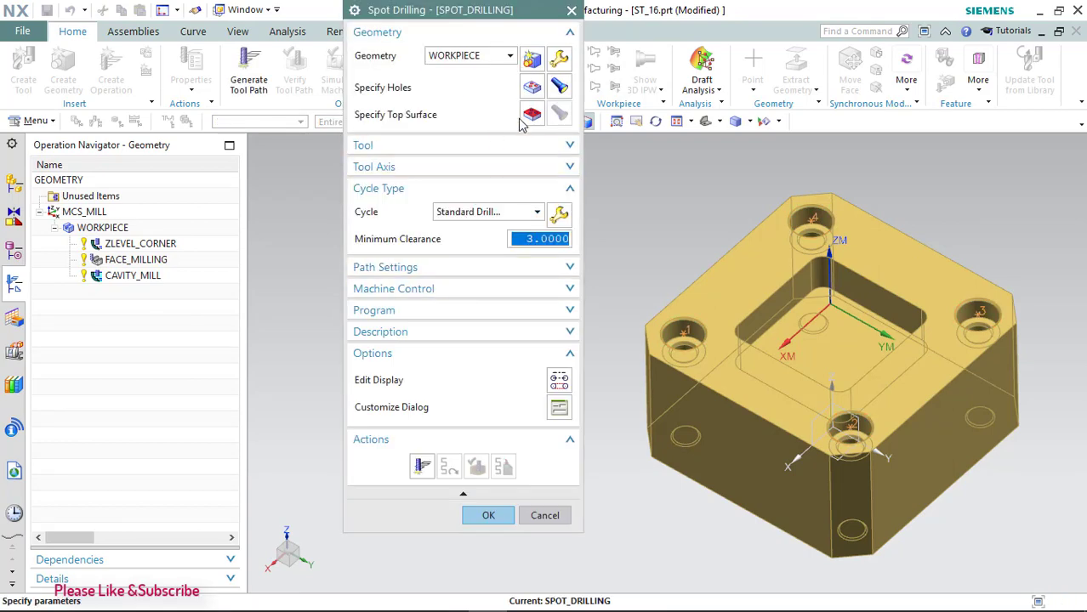
# Step: Define the spot-drilling top surface as the part's top face
pyautogui.click(531, 115)
pyautogui.click(510, 57)
pyautogui.click(486, 74)
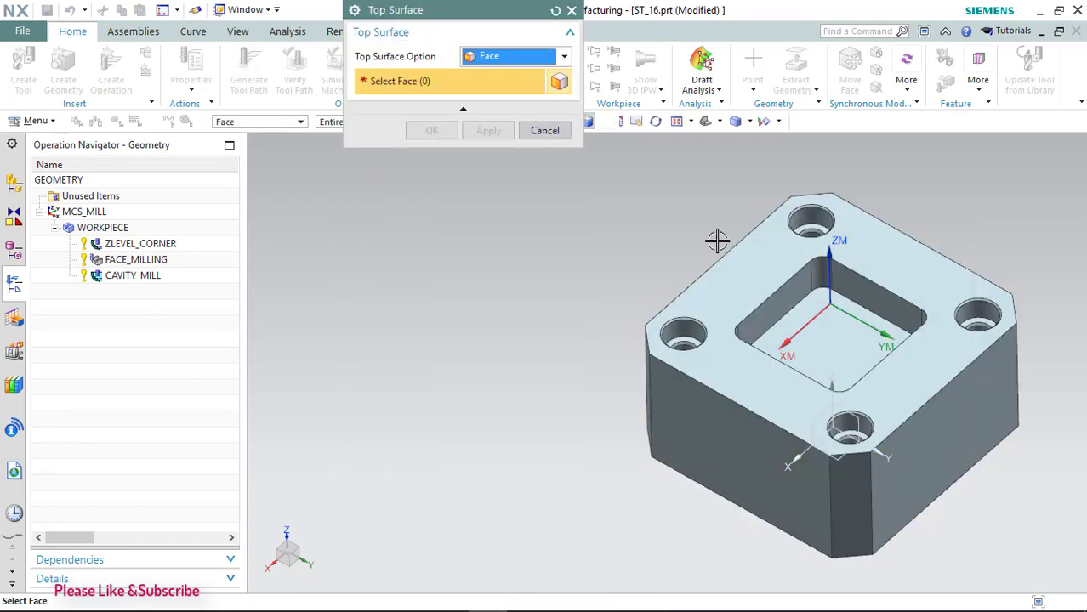
pyautogui.click(757, 267)
pyautogui.click(436, 131)
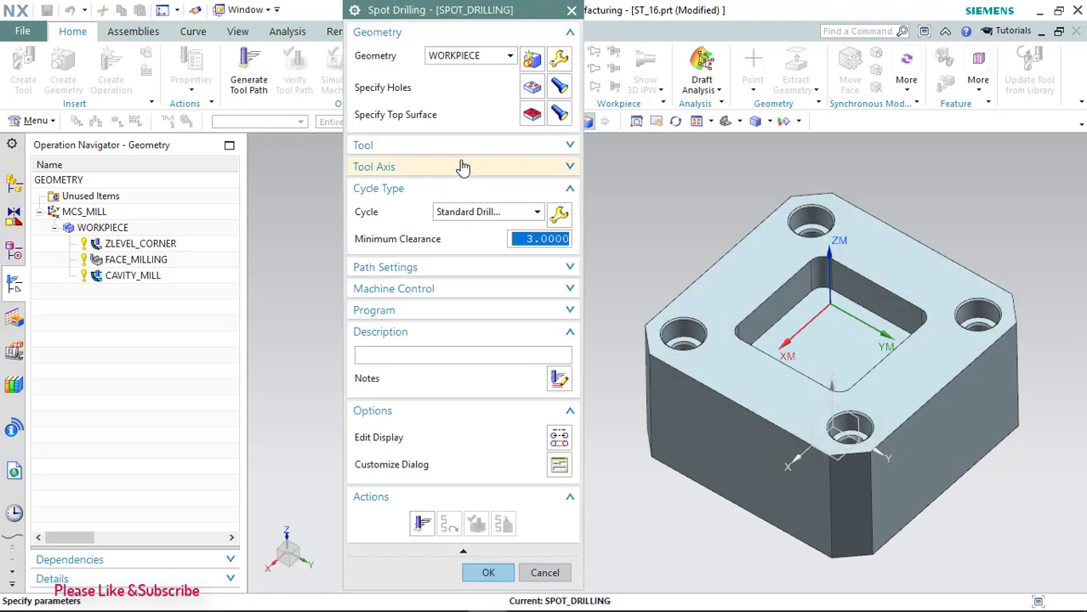
# Step: Assign the 5 mm SPOTDRILLING_TOOL_5 as tool 3 and confirm its parameters
pyautogui.click(444, 146)
pyautogui.click(502, 172)
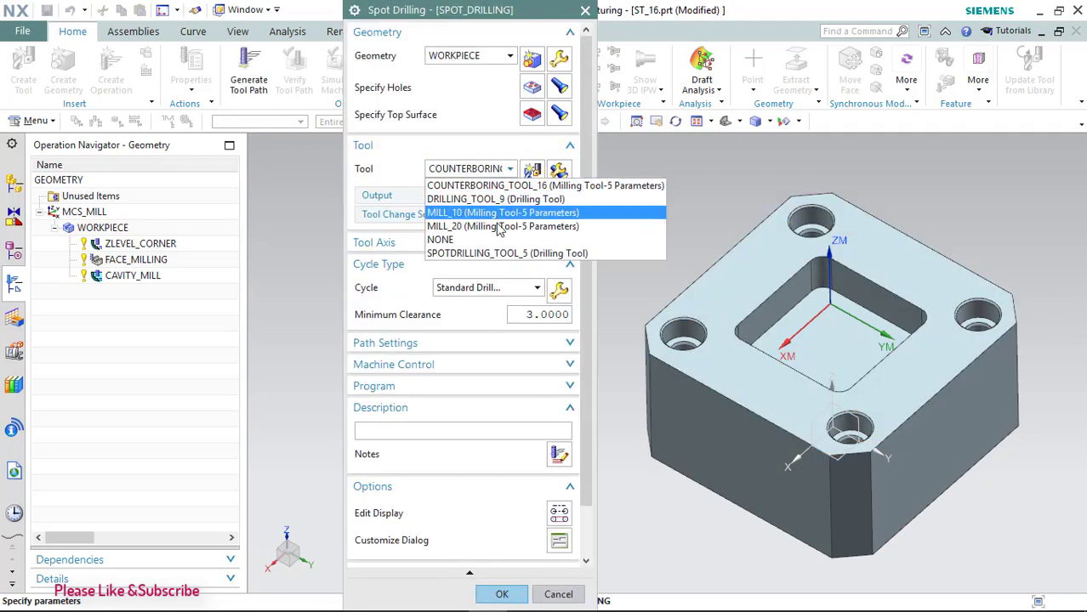
pyautogui.click(500, 250)
pyautogui.middleClick(558, 167)
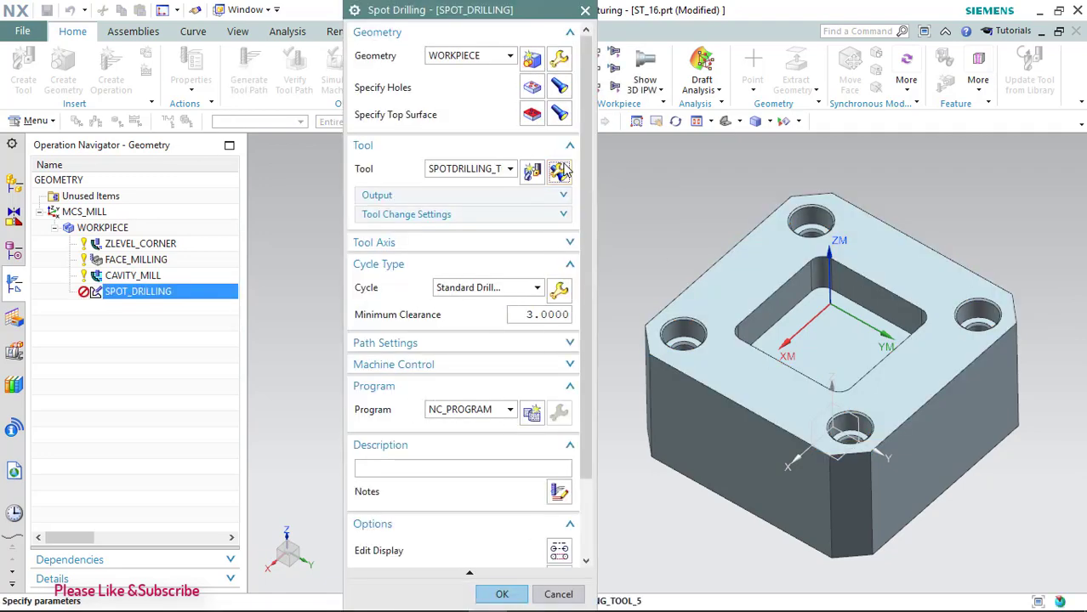
pyautogui.click(558, 170)
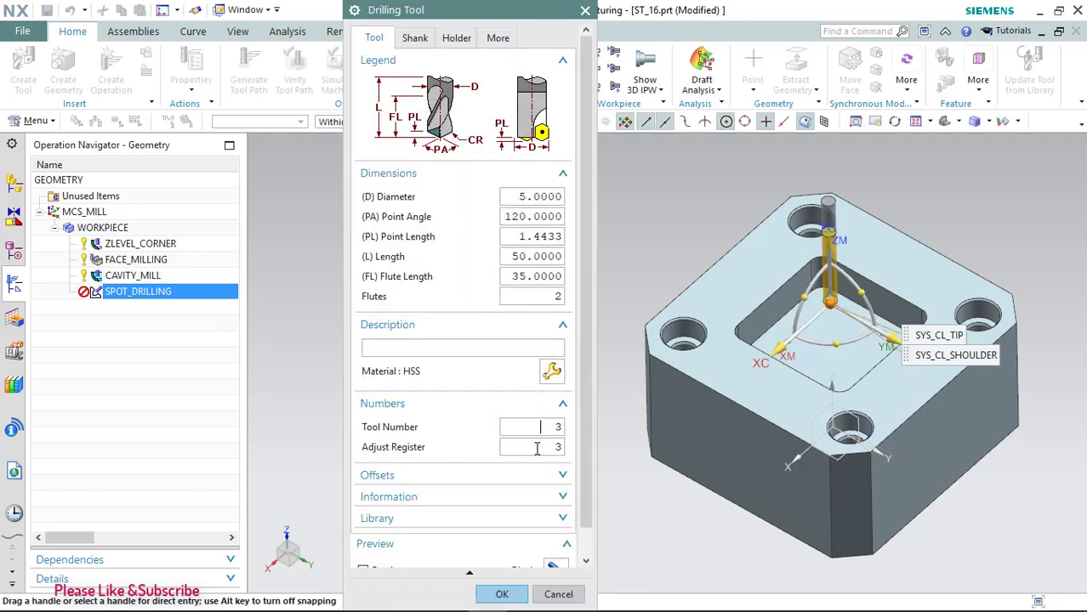
pyautogui.click(500, 594)
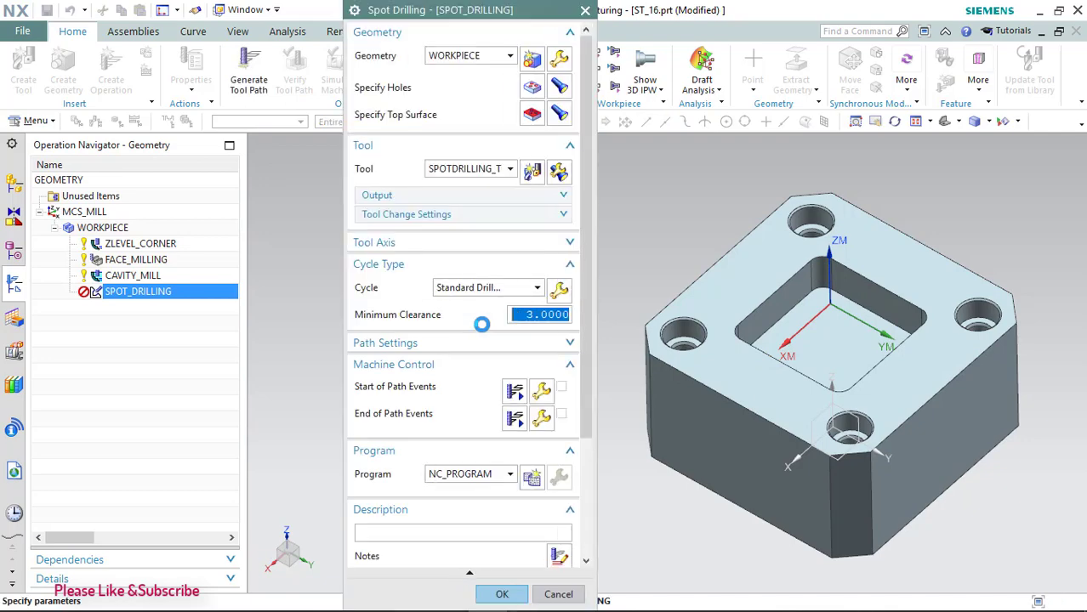
# Step: Generate the spot-drilling toolpath through the four holes
pyautogui.scroll(-3, 417, 342)
pyautogui.scroll(-2, 438, 341)
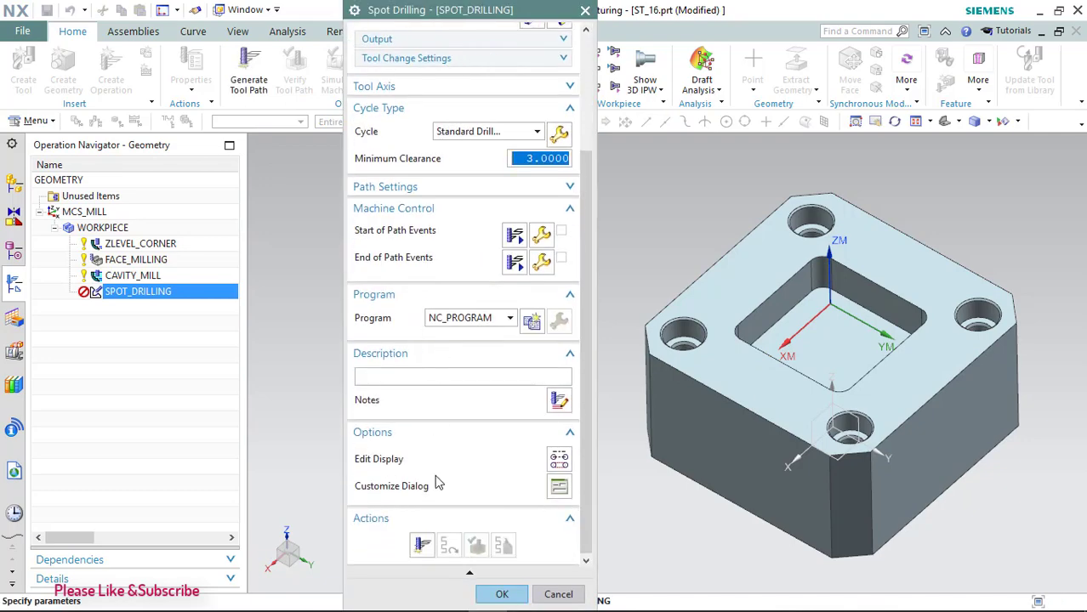
pyautogui.click(430, 550)
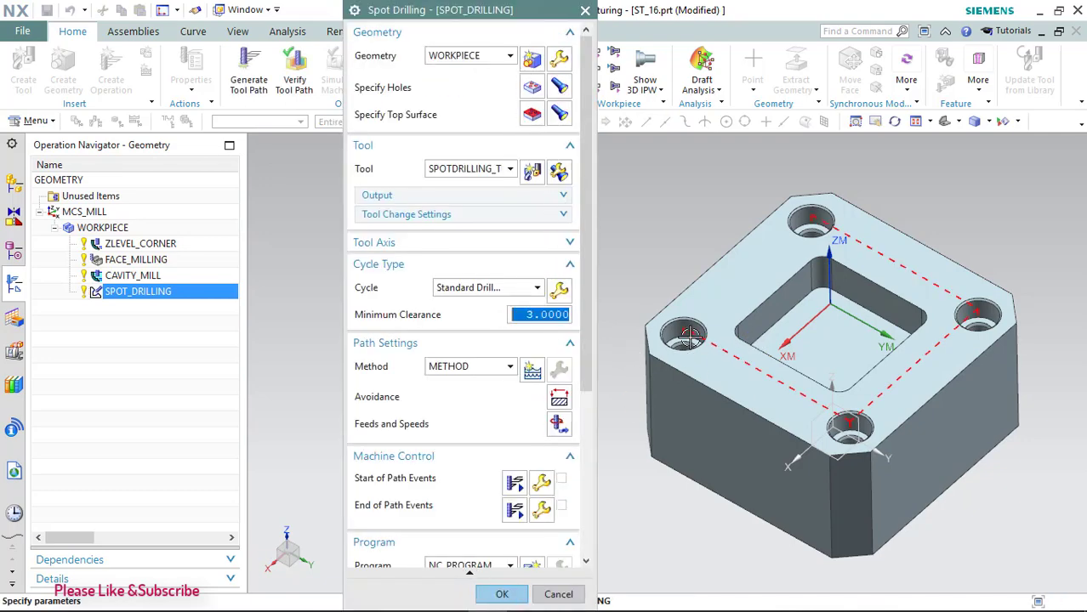
pyautogui.scroll(-1, 838, 267)
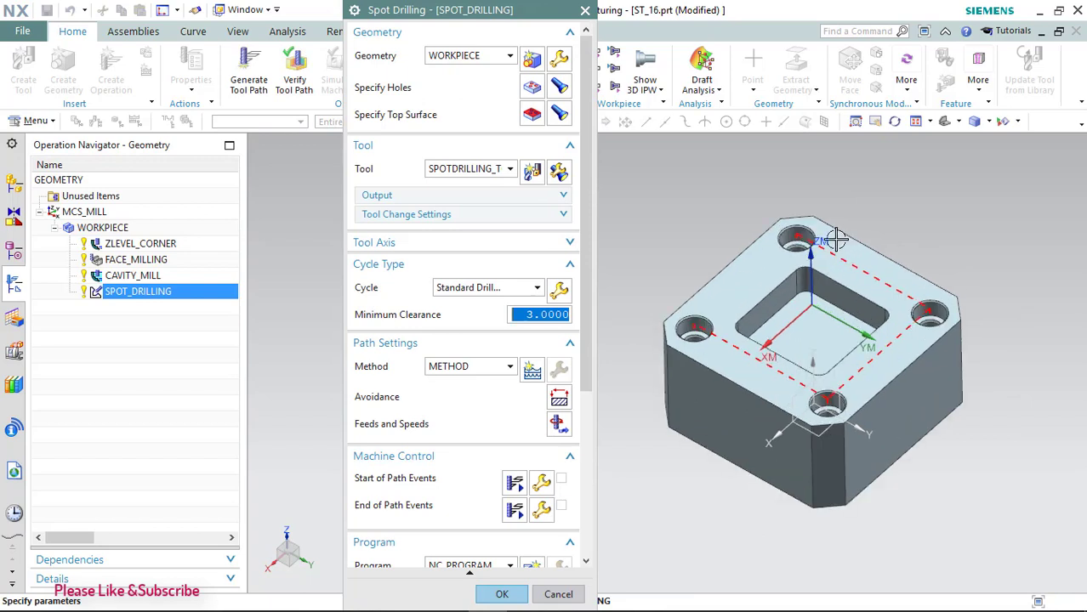
pyautogui.scroll(-1, 826, 243)
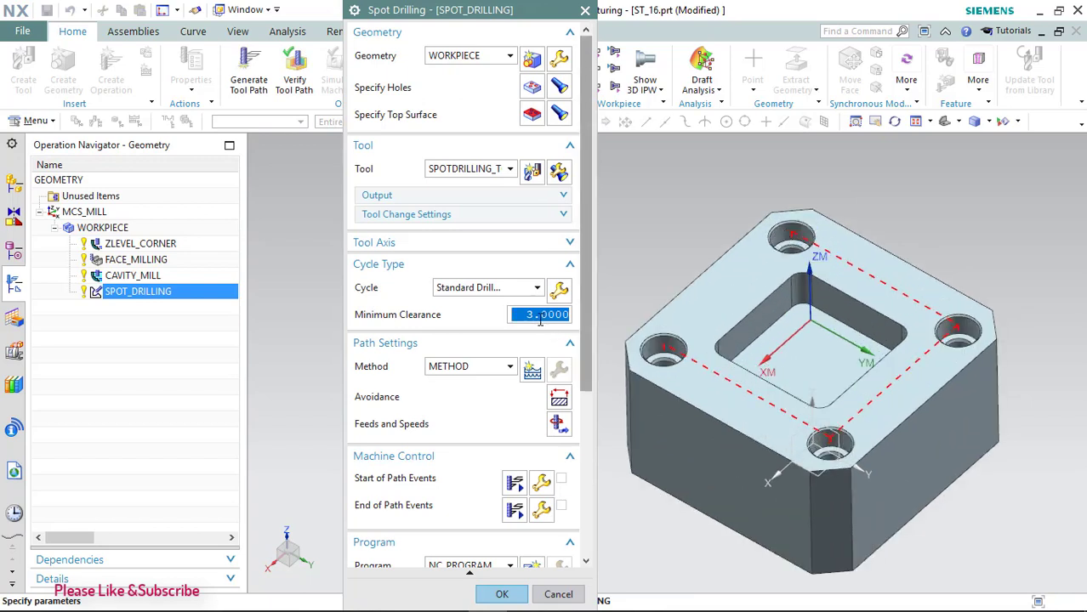
pyautogui.write('15')
# Step: Set SPOT_DRILLING's minimum clearance to 15 and its cycle depth to 5 at the tool tip
pyautogui.press('Tab')
pyautogui.click(559, 291)
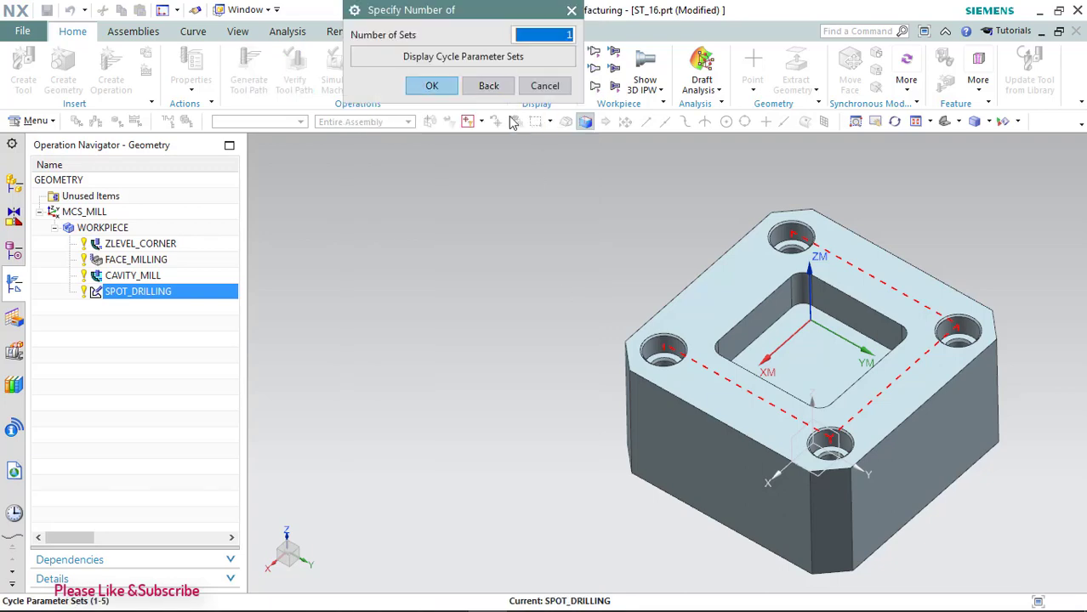
pyautogui.click(431, 85)
pyautogui.click(481, 38)
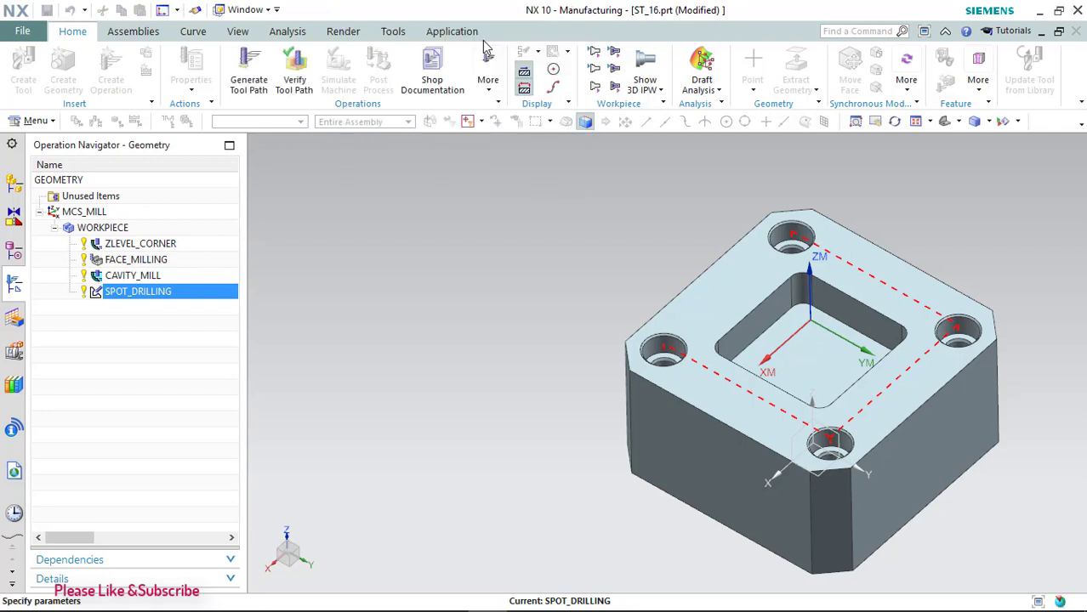
pyautogui.click(467, 61)
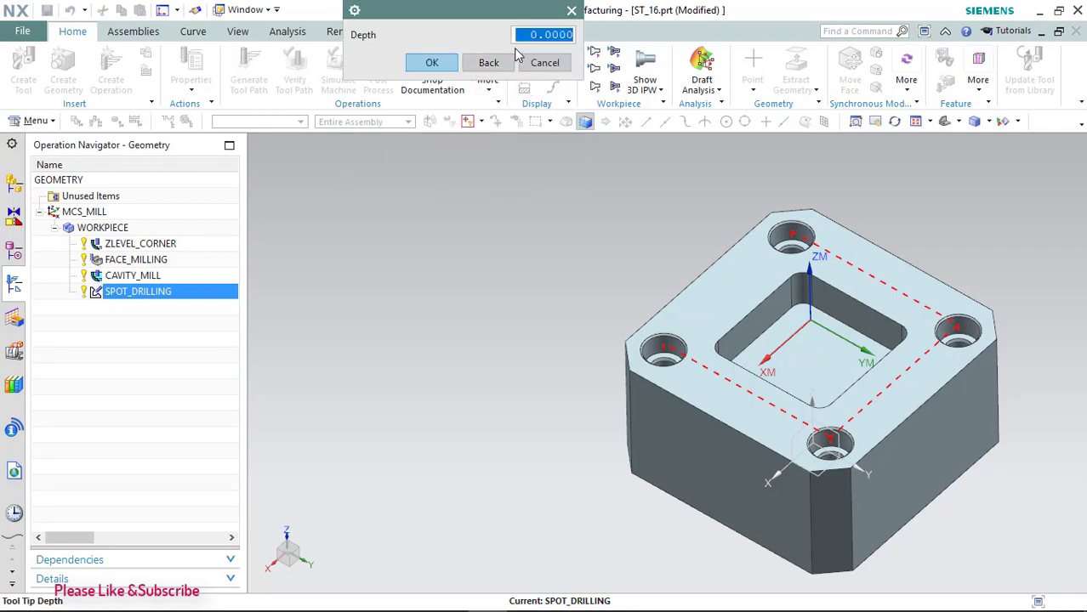
pyautogui.click(443, 65)
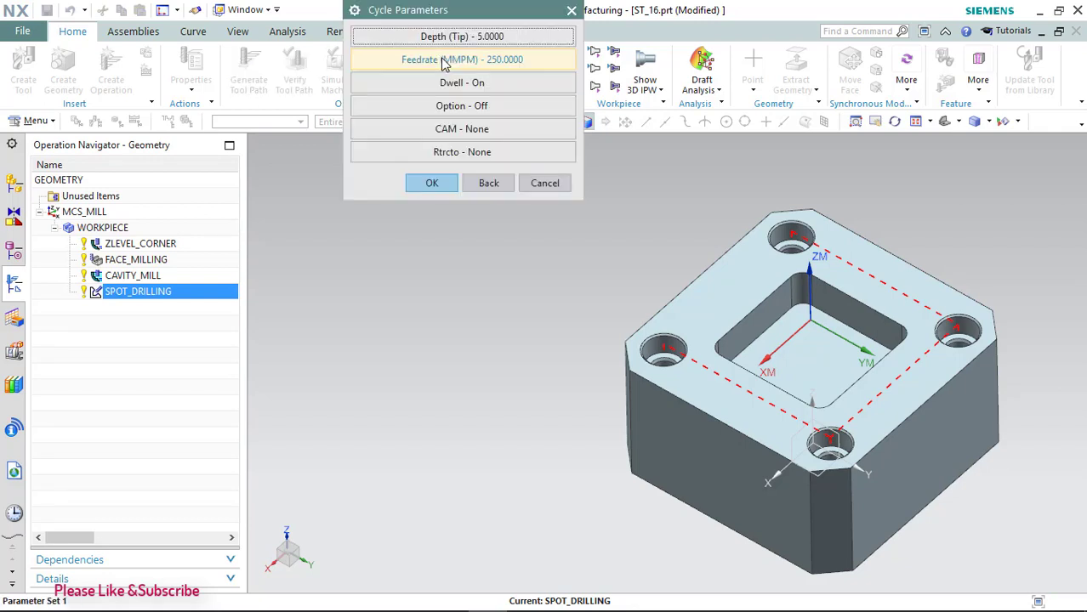
pyautogui.click(432, 185)
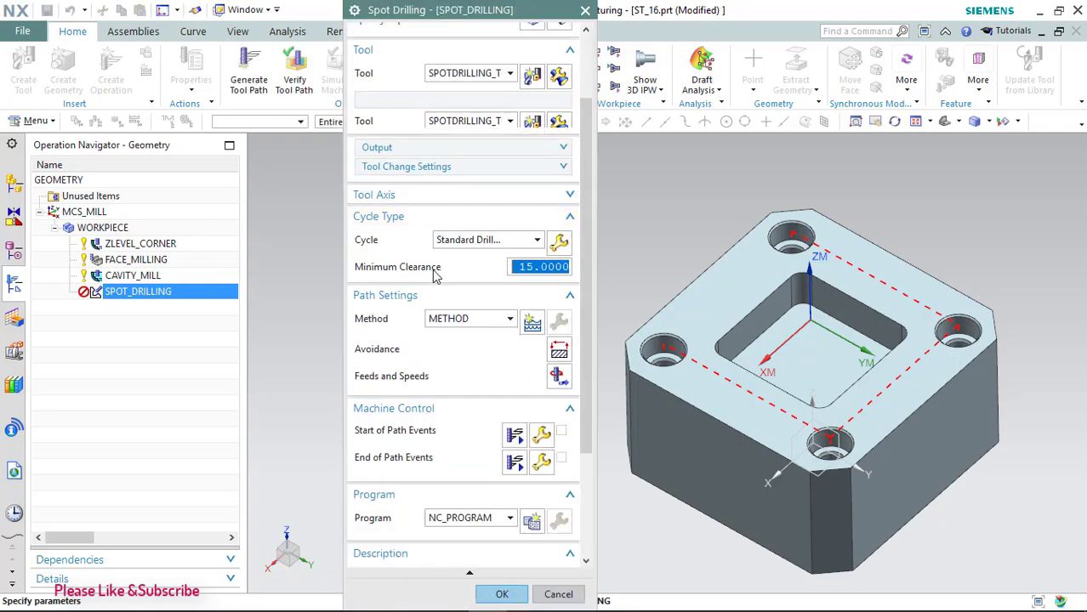
# Step: Regenerate the spot drilling toolpath and play its 3D material-removal simulation
pyautogui.scroll(-3, 432, 502)
pyautogui.click(425, 554)
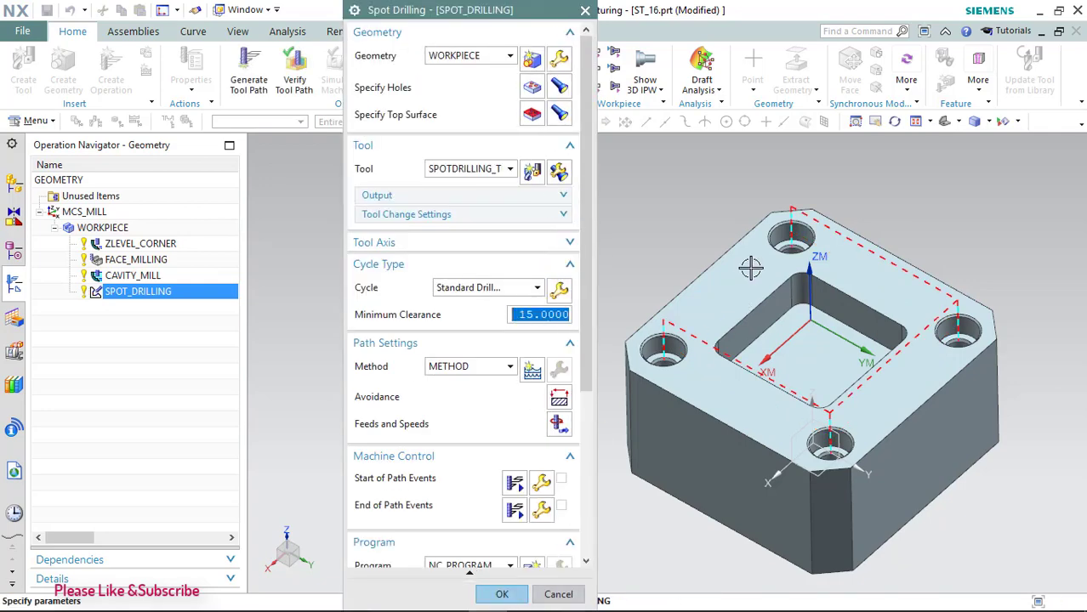
pyautogui.moveTo(753, 267); pyautogui.dragTo(757, 282, button='middle')
pyautogui.scroll(-5, 444, 504)
pyautogui.scroll(-1, 444, 511)
pyautogui.middleClick(478, 532)
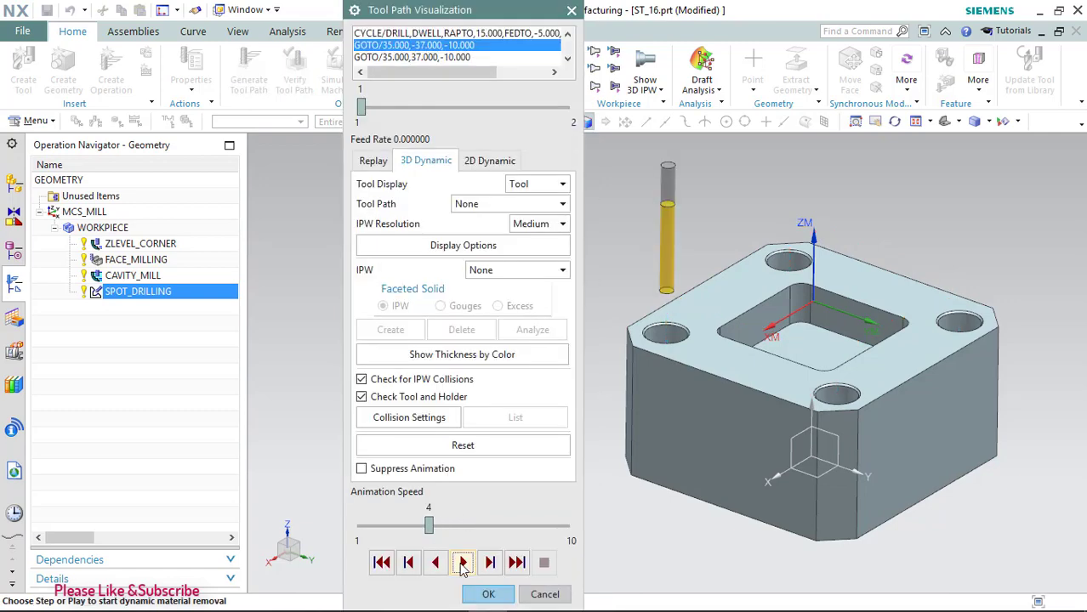
pyautogui.click(463, 563)
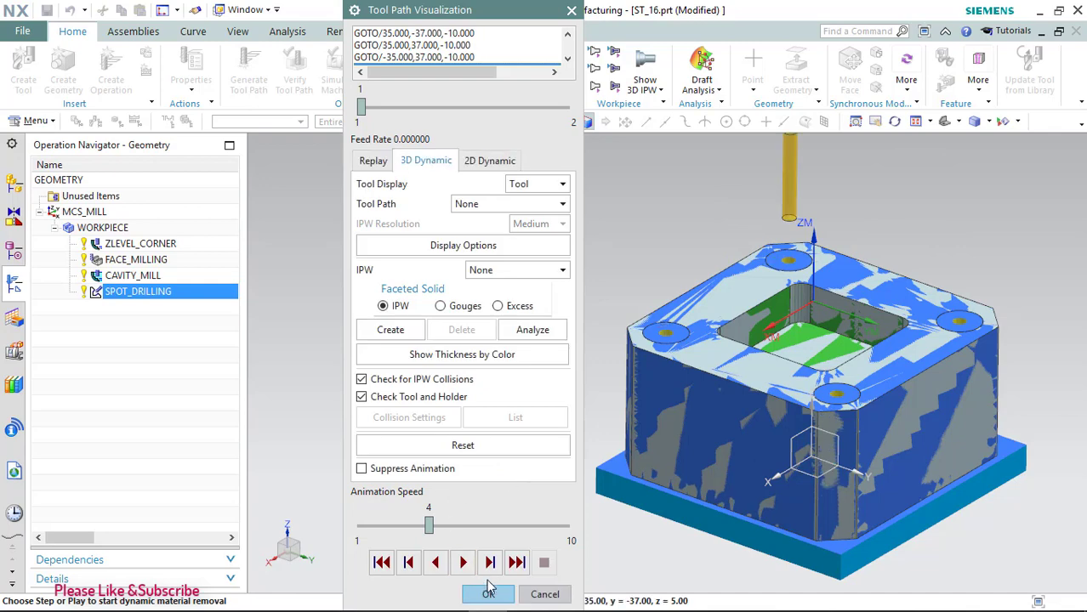
pyautogui.click(490, 593)
# Step: Accept SPOT_DRILLING and create a DRILLING operation under WORKPIECE
pyautogui.click(496, 593)
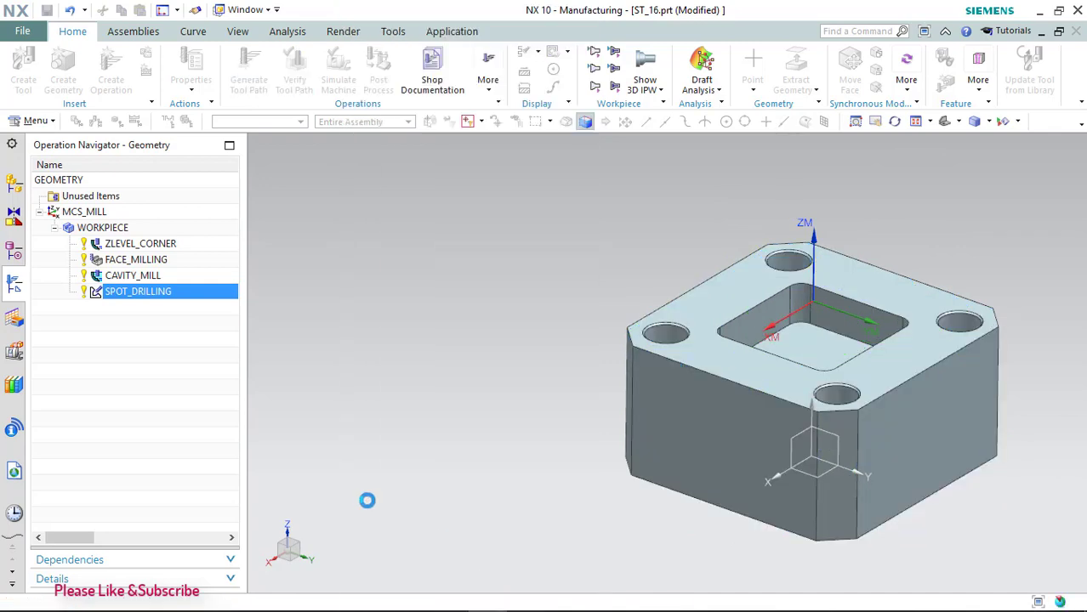
pyautogui.click(126, 228)
pyautogui.rightClick(126, 228)
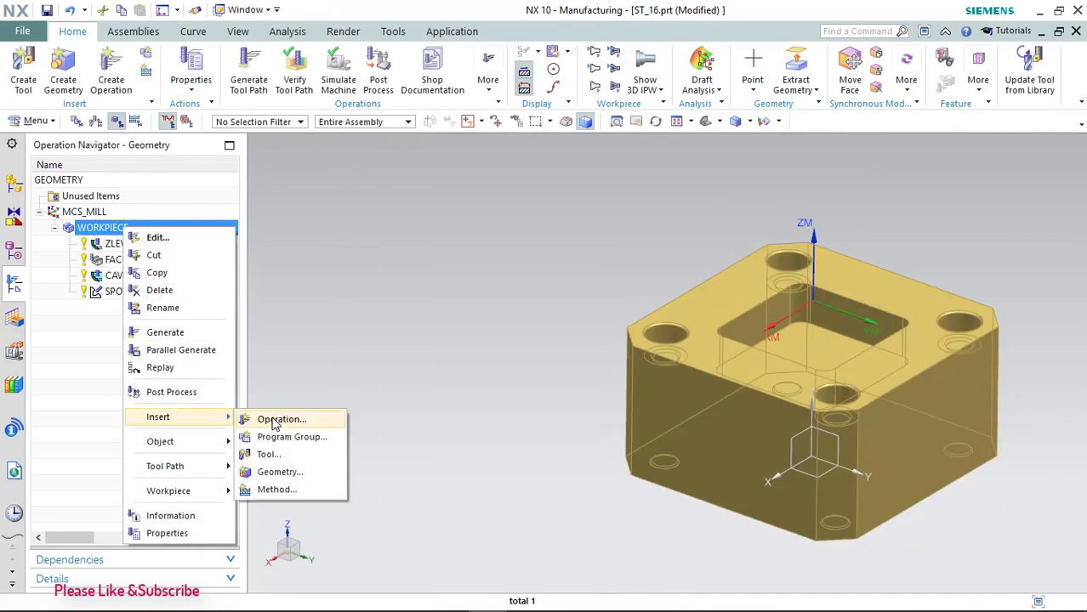
pyautogui.click(273, 424)
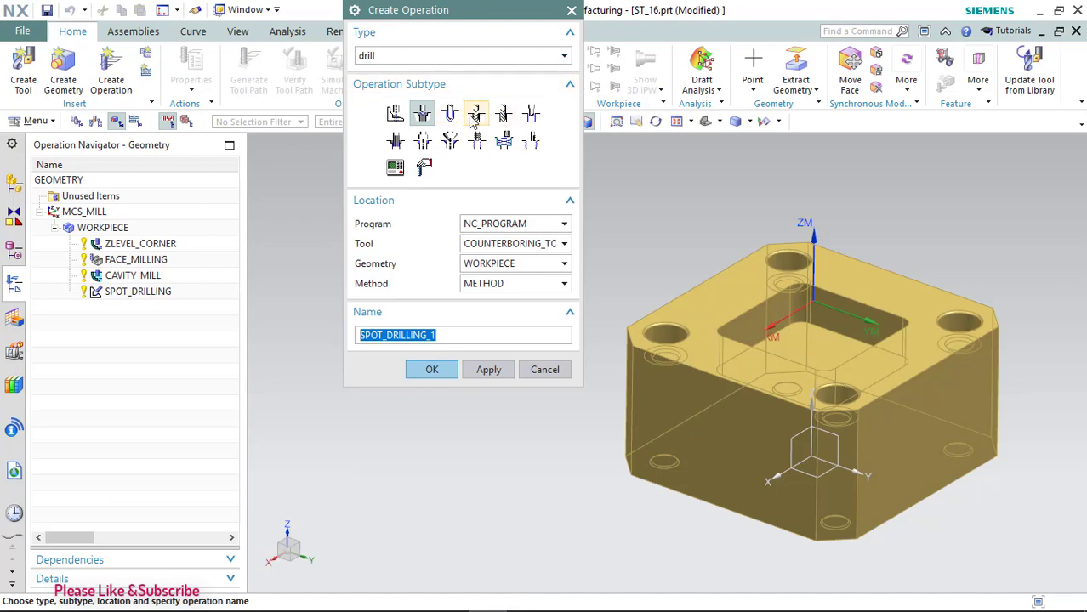
pyautogui.click(452, 117)
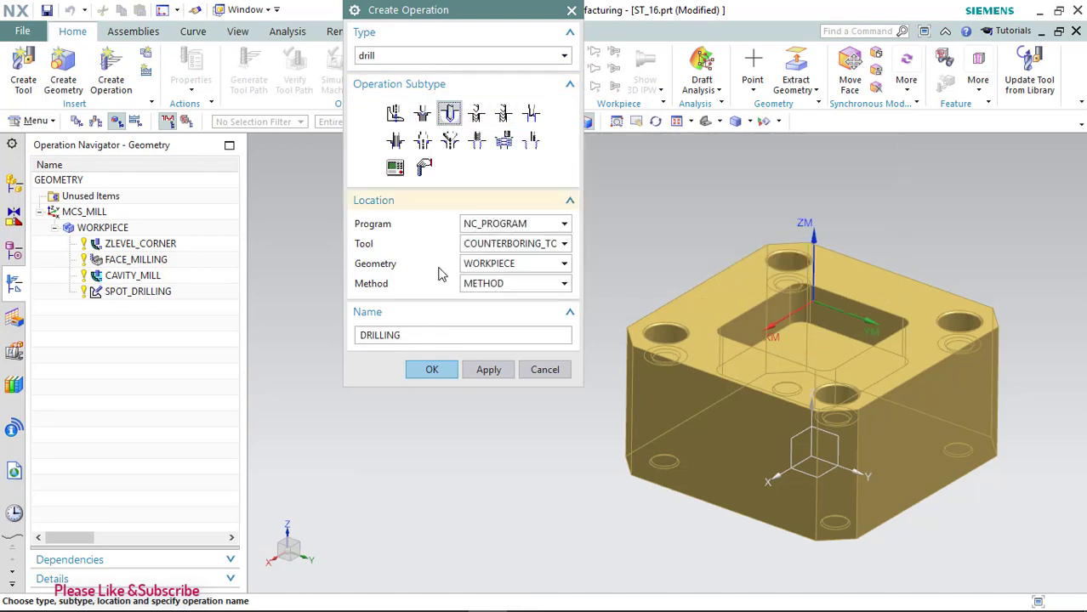
pyautogui.click(429, 369)
# Step: Pick the four corner holes as DRILLING's drill points
pyautogui.click(518, 86)
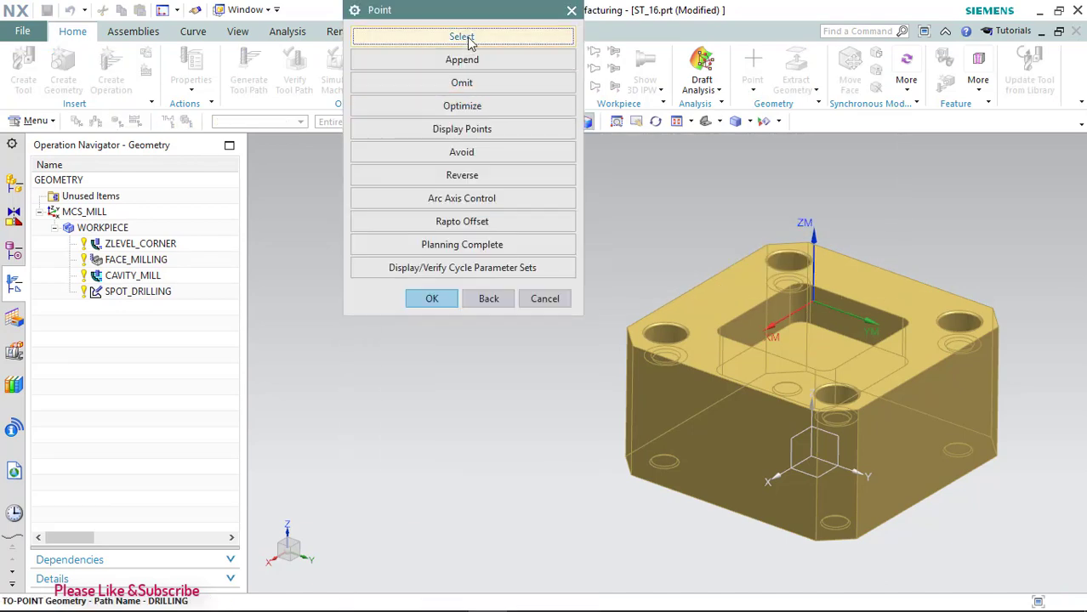
pyautogui.click(461, 34)
pyautogui.click(683, 321)
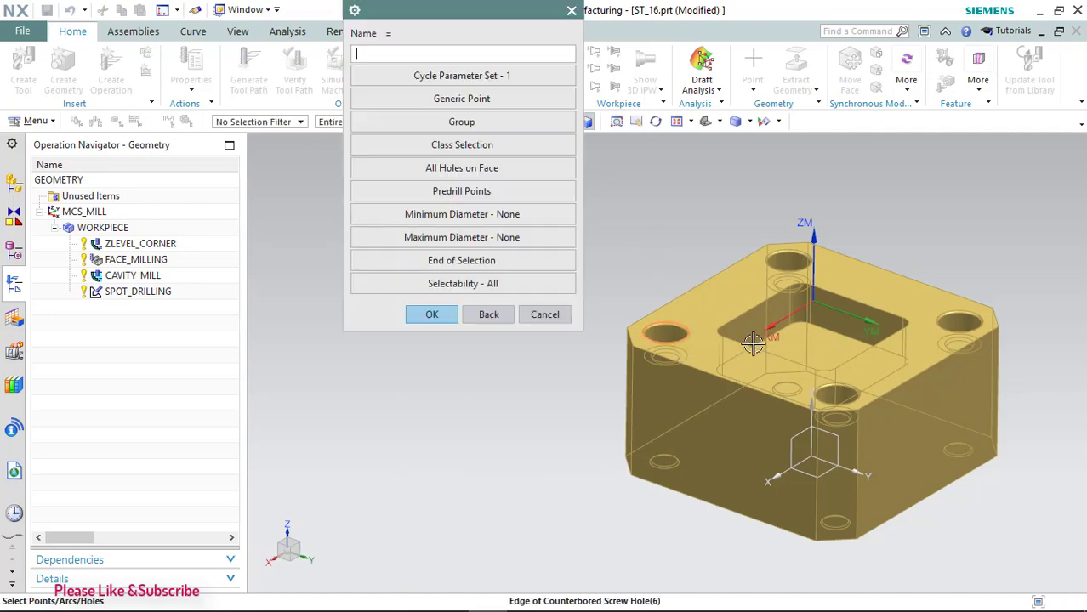
pyautogui.click(855, 388)
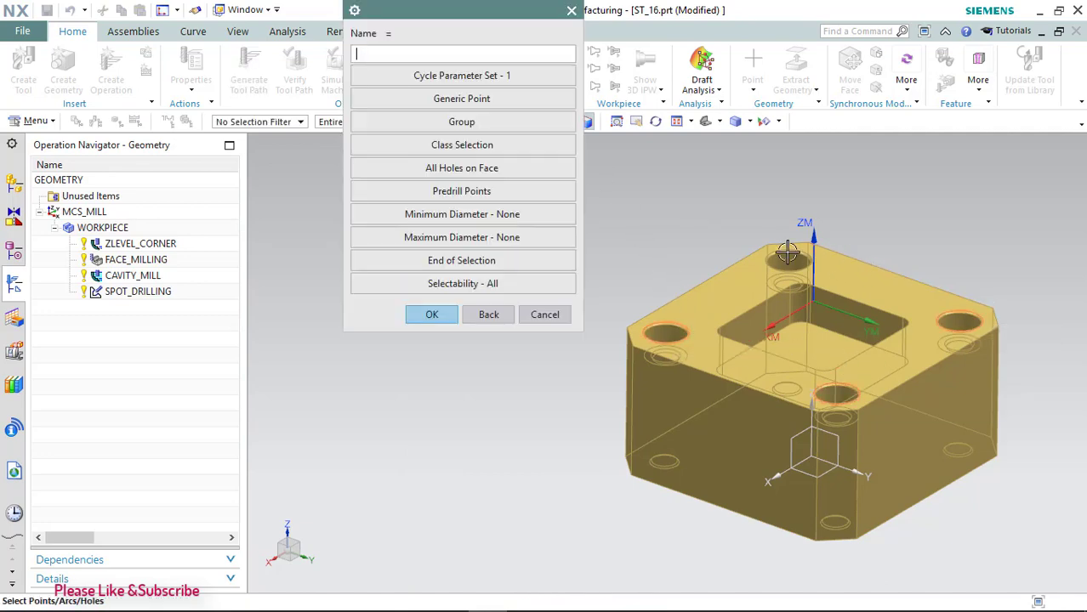
pyautogui.click(432, 315)
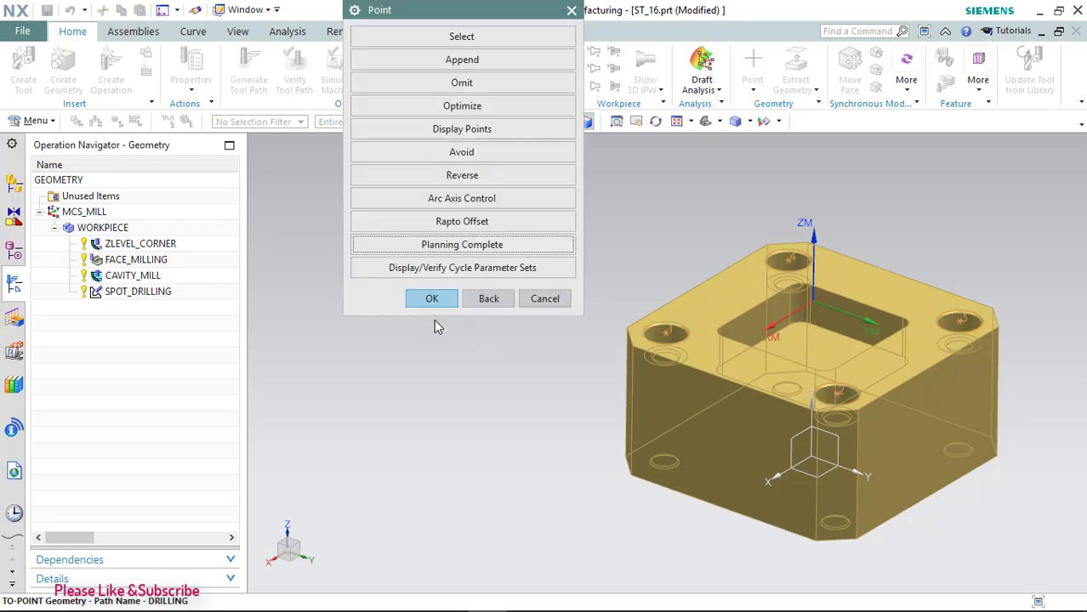
pyautogui.click(428, 298)
# Step: Assign DRILLING_TOOL_5 to the DRILLING operation and review its dimensions
pyautogui.click(477, 173)
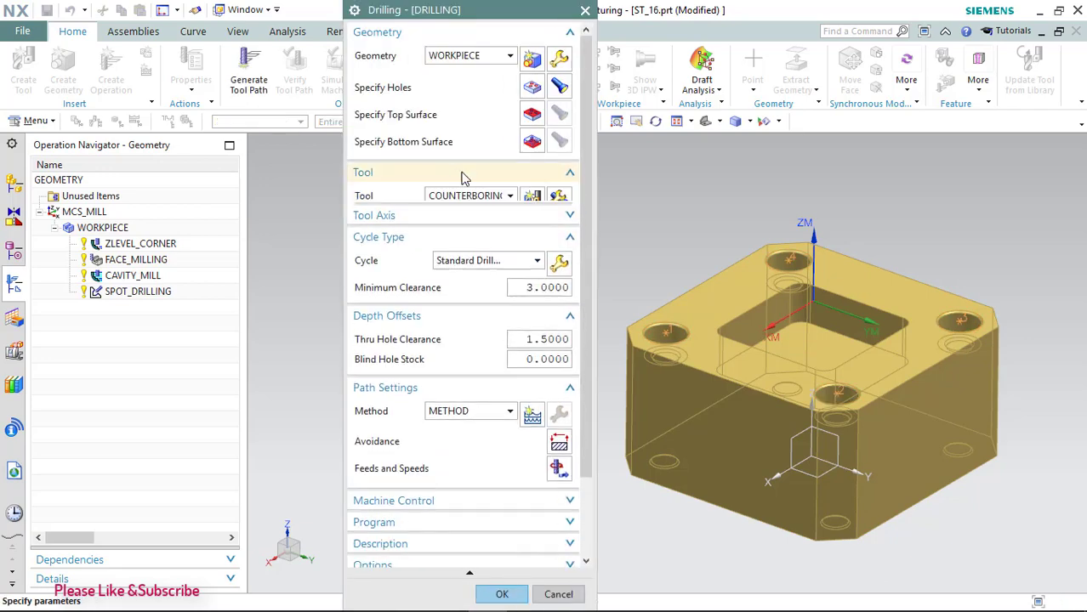
pyautogui.click(503, 198)
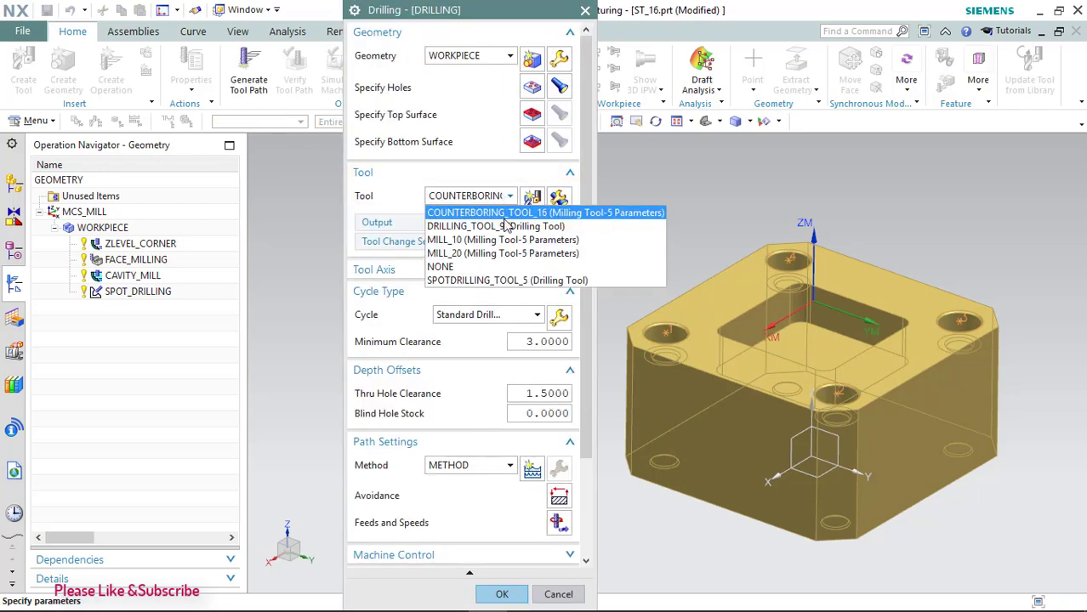
pyautogui.click(506, 226)
pyautogui.click(559, 201)
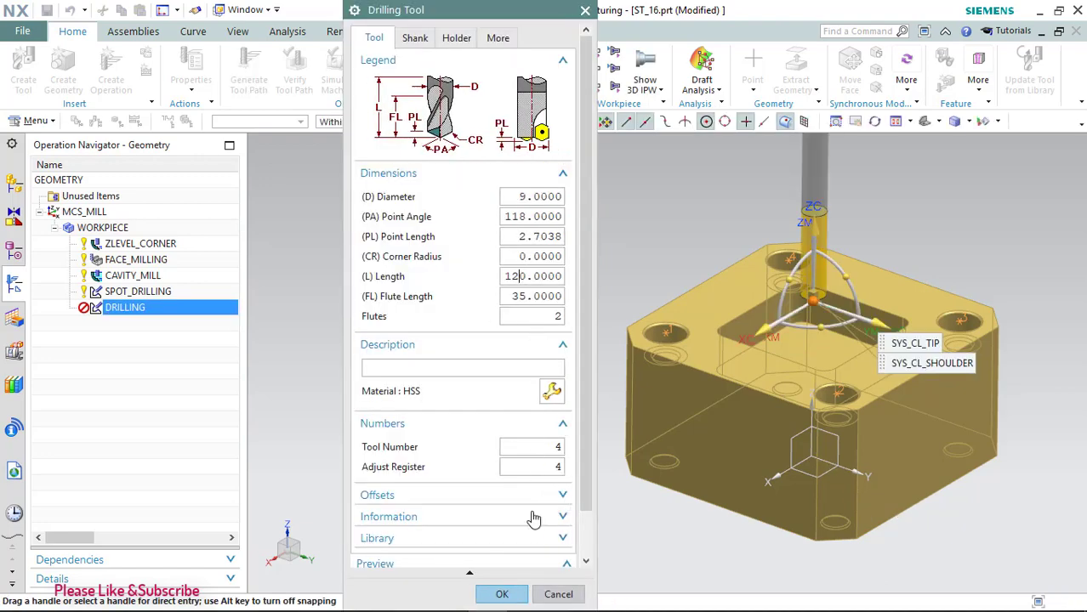
pyautogui.click(500, 594)
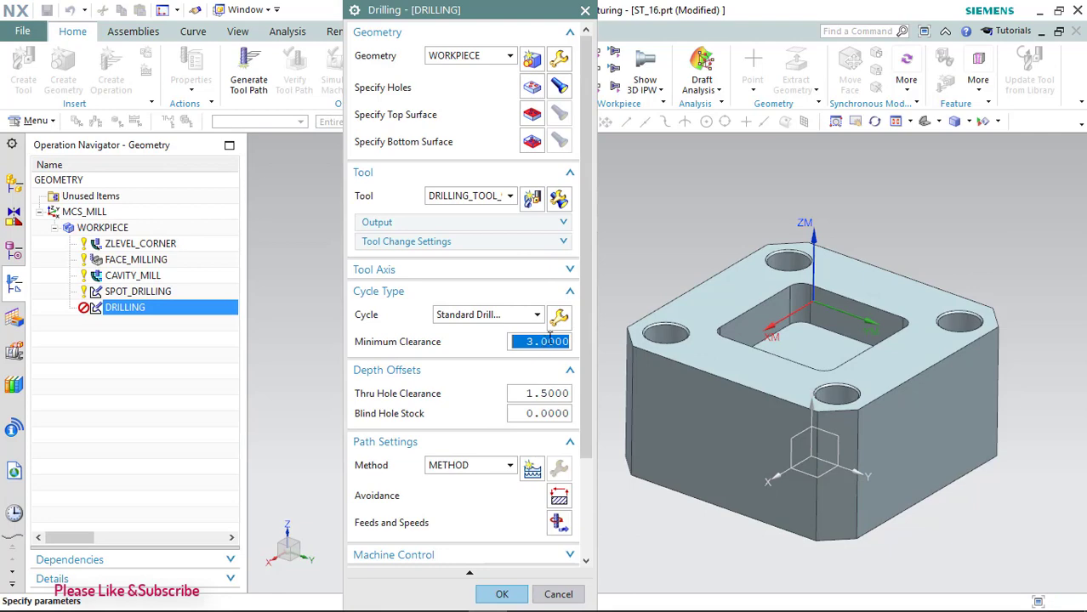
# Step: Generate the drilling toolpath, play its verification, and accept the operation
pyautogui.scroll(-5, 449, 502)
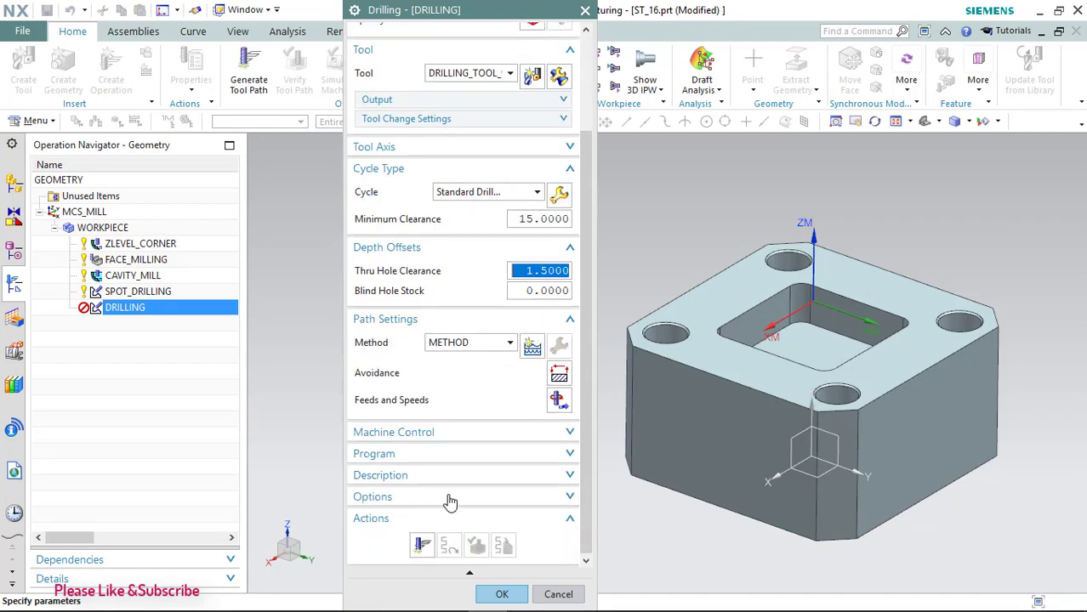
pyautogui.click(422, 543)
pyautogui.scroll(-5, 463, 408)
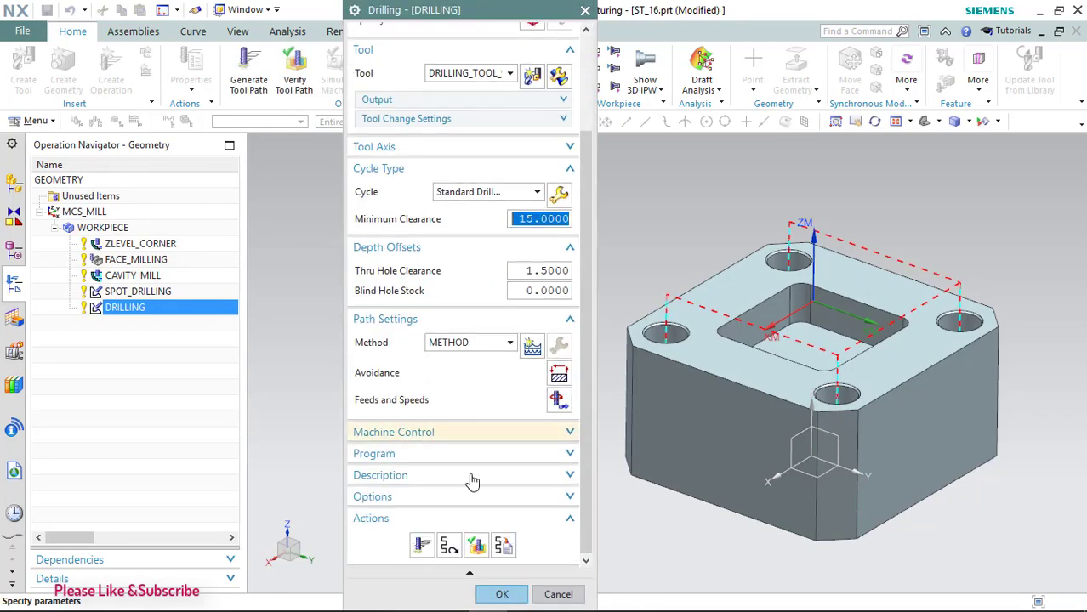
pyautogui.click(473, 547)
pyautogui.click(463, 563)
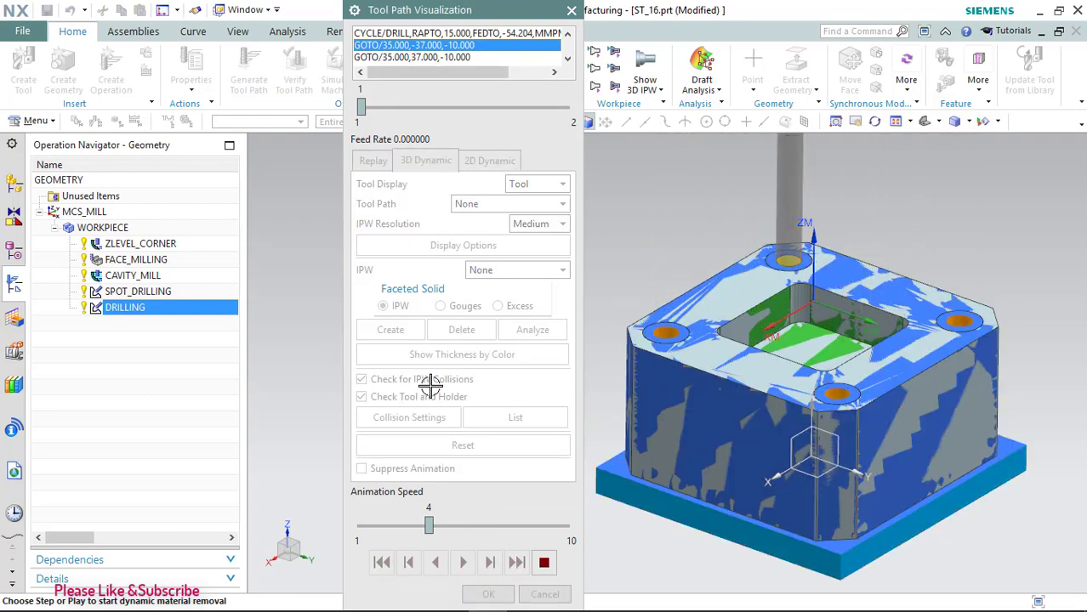
pyautogui.click(479, 594)
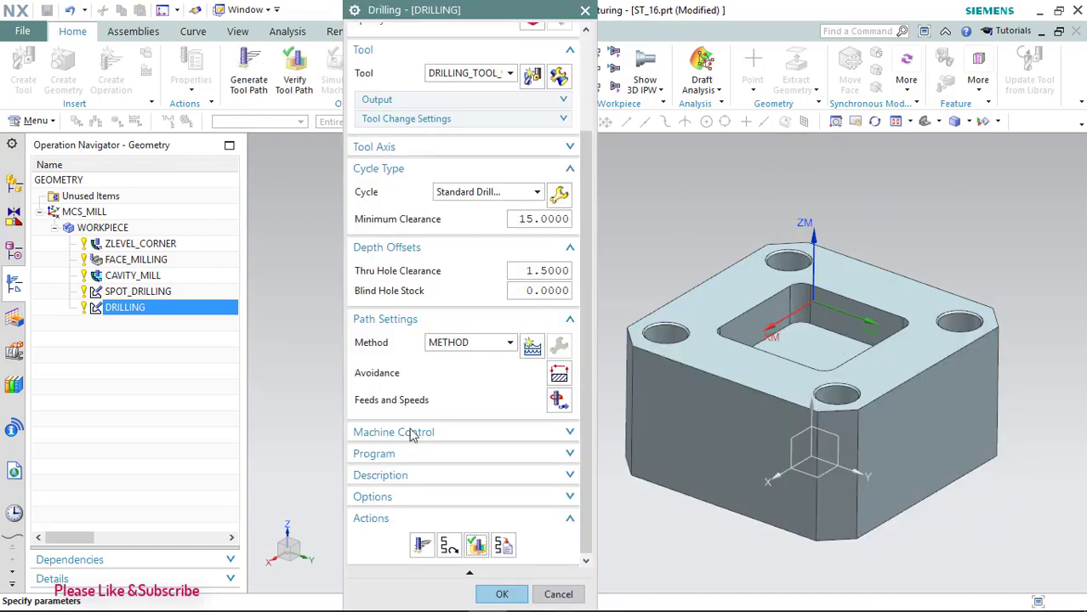
pyautogui.click(510, 594)
# Step: Create a COUNTERBORING operation under WORKPIECE
pyautogui.click(106, 228)
pyautogui.rightClick(106, 228)
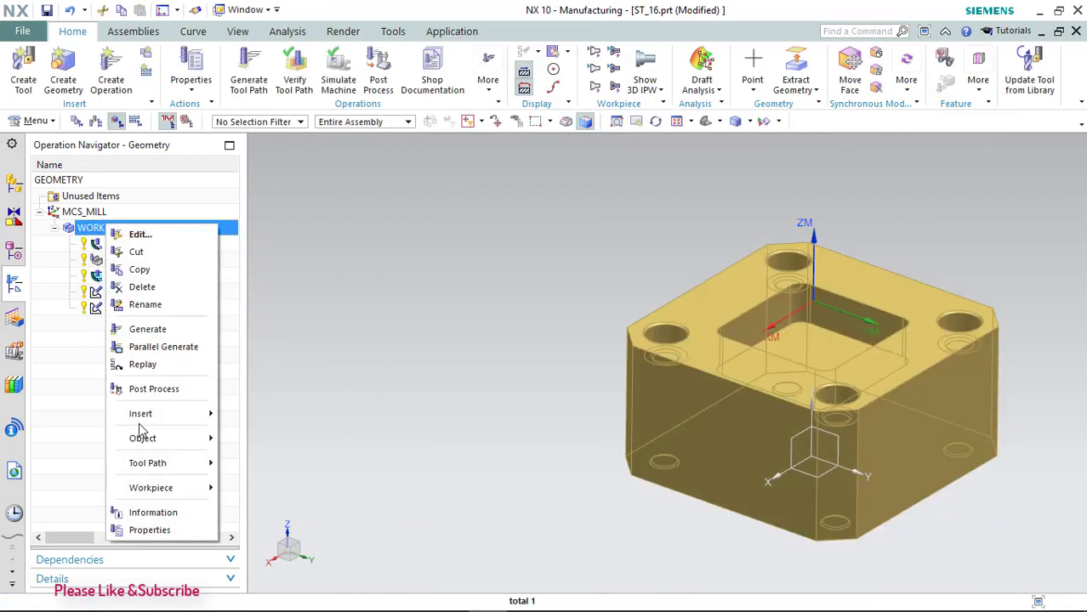
pyautogui.moveTo(140, 414)
pyautogui.click(256, 415)
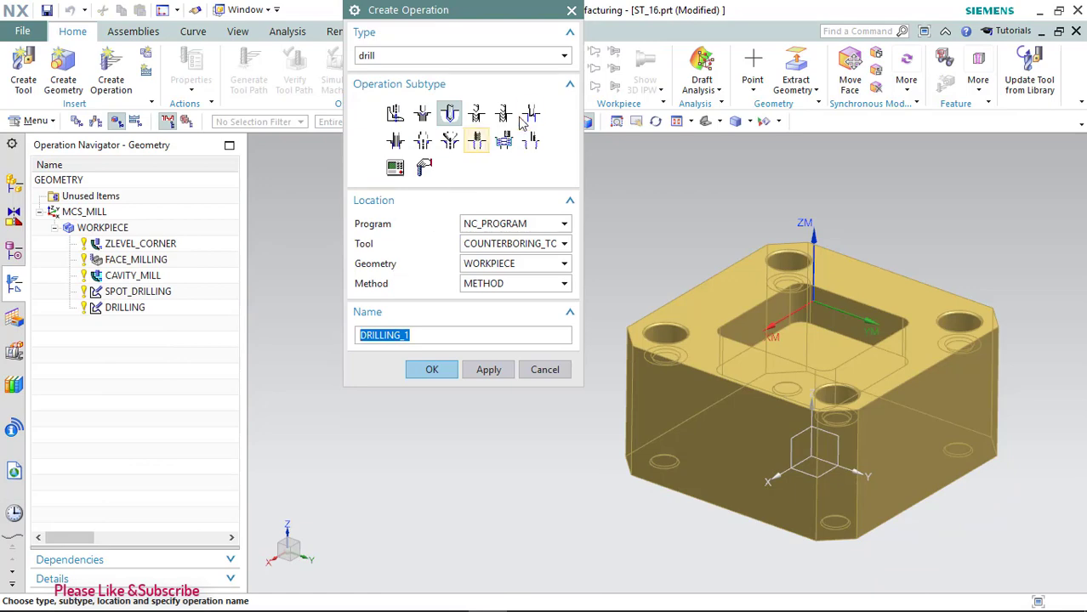
pyautogui.click(395, 141)
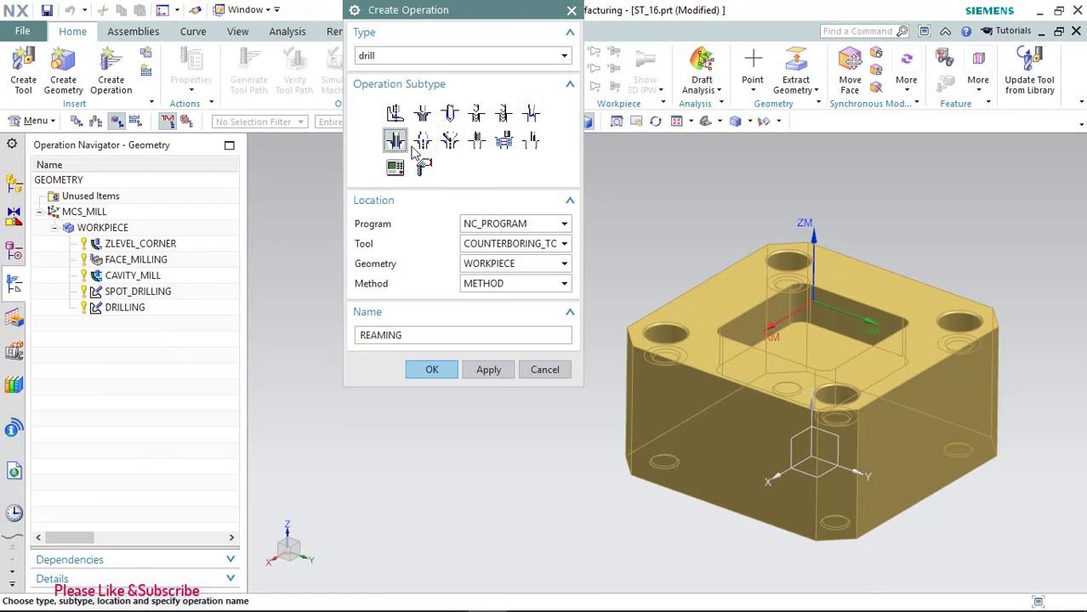
pyautogui.click(431, 369)
# Step: Pick the four counterbored corner holes as COUNTERBORING's points
pyautogui.click(532, 87)
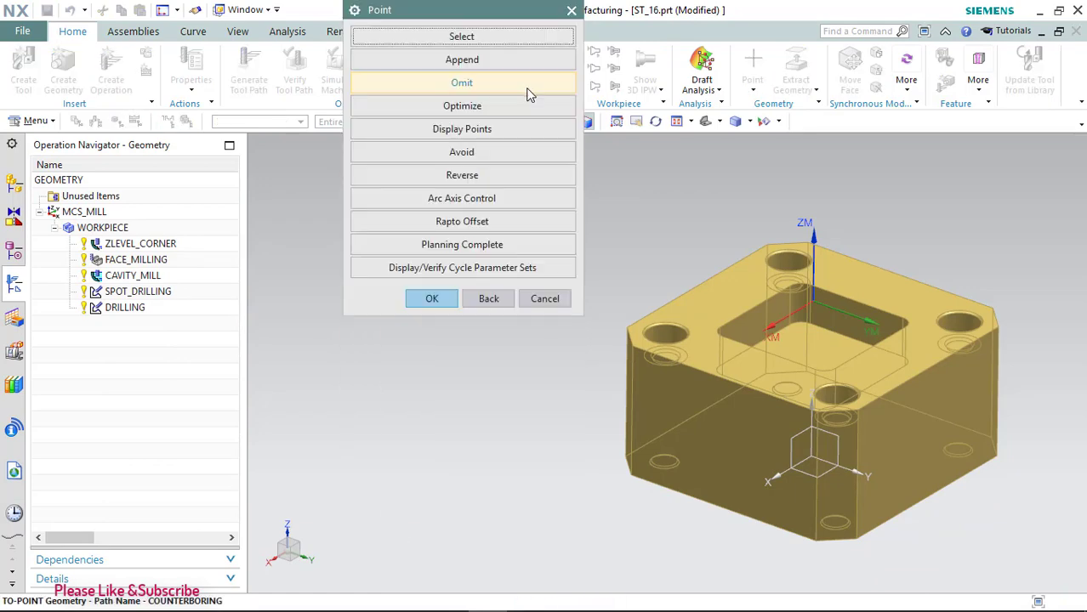
pyautogui.click(494, 41)
pyautogui.click(685, 321)
pyautogui.click(860, 388)
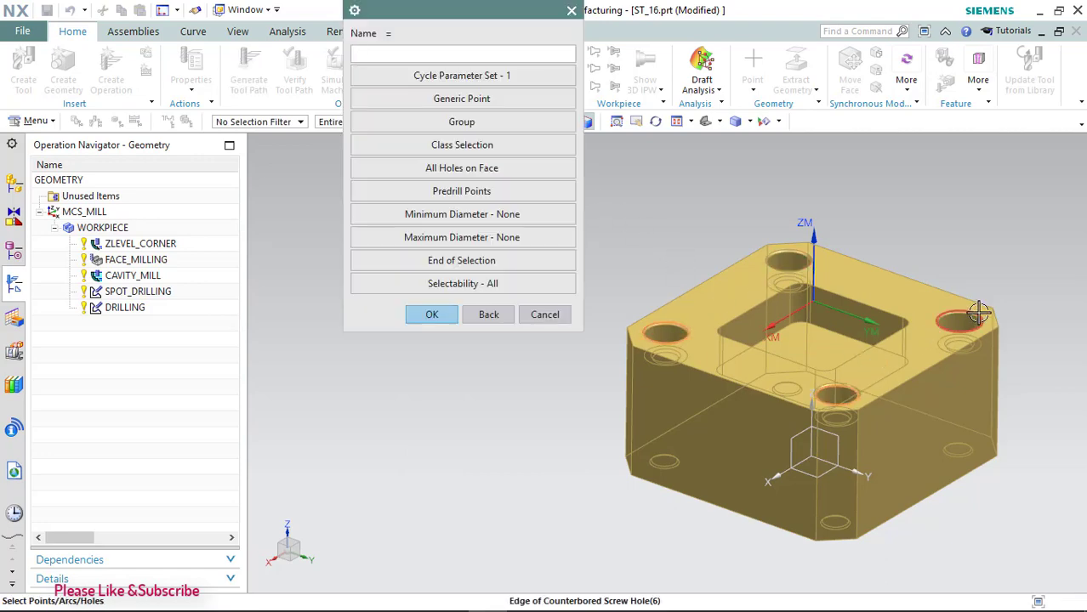
pyautogui.click(978, 313)
pyautogui.click(808, 255)
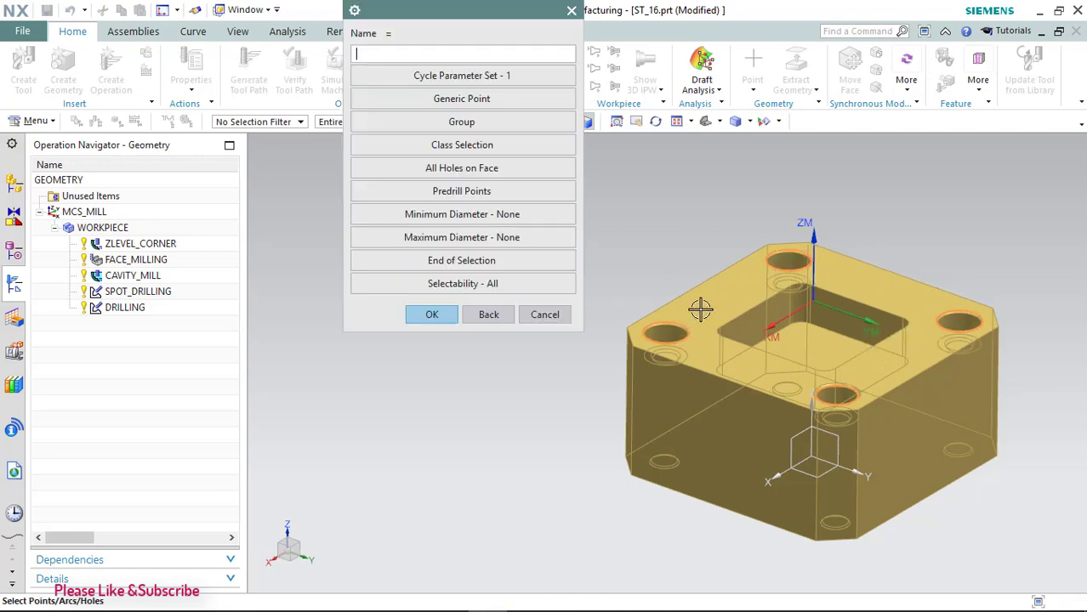
pyautogui.click(432, 317)
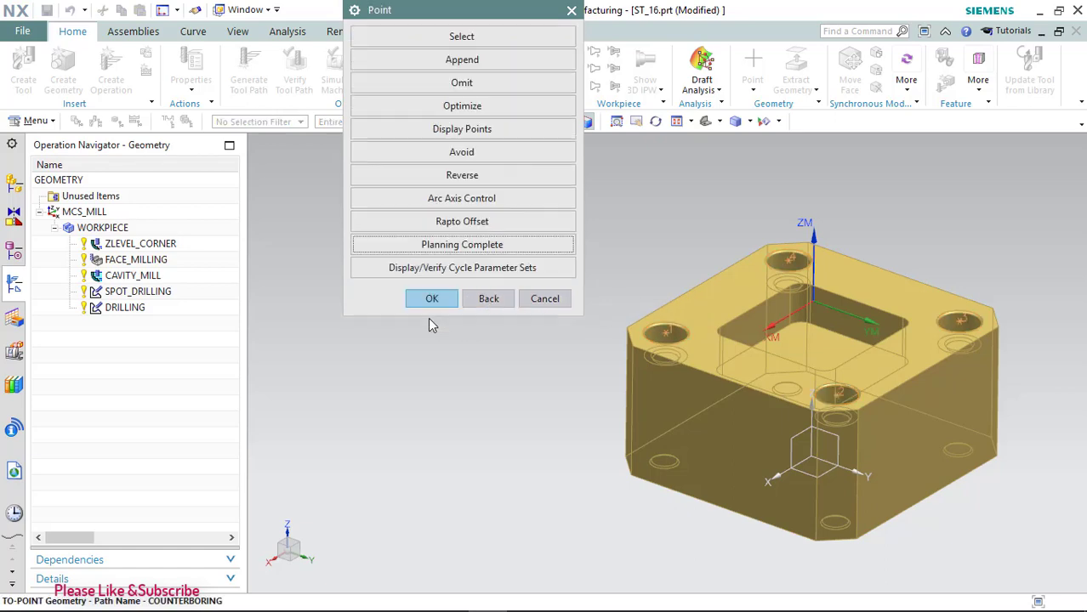
pyautogui.click(425, 301)
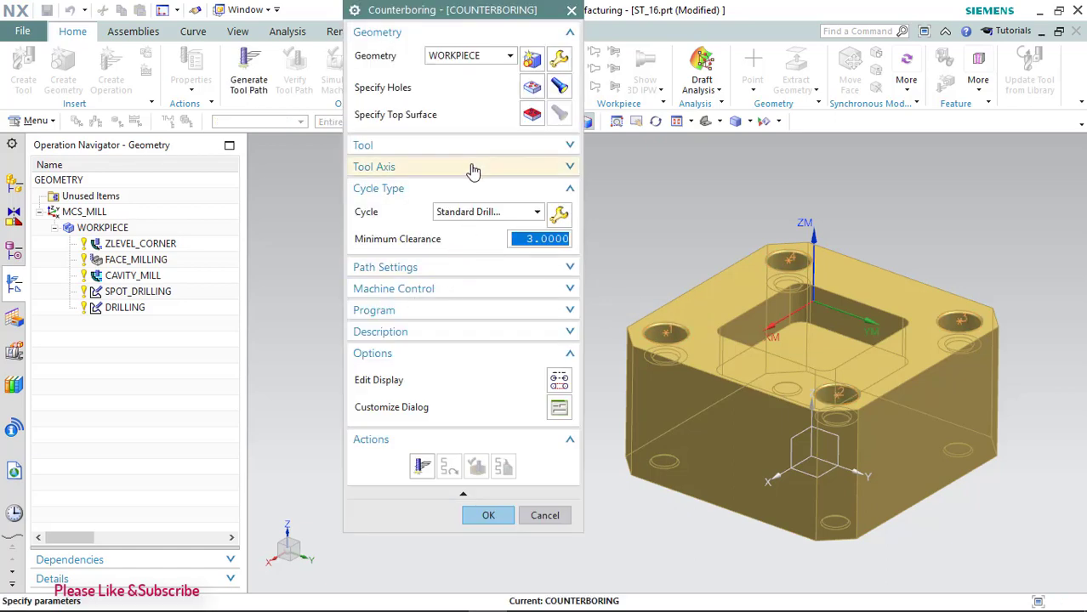
# Step: Keep COUNTERBORING_TOOL_16 as the counterboring tool and review its dimensions
pyautogui.click(499, 147)
pyautogui.click(502, 169)
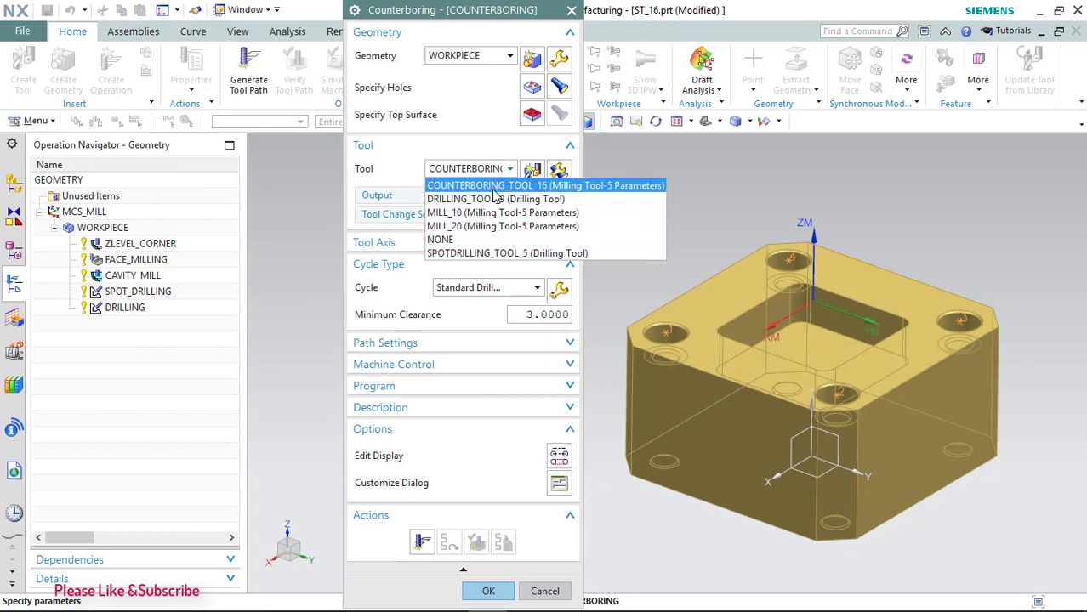
pyautogui.click(497, 187)
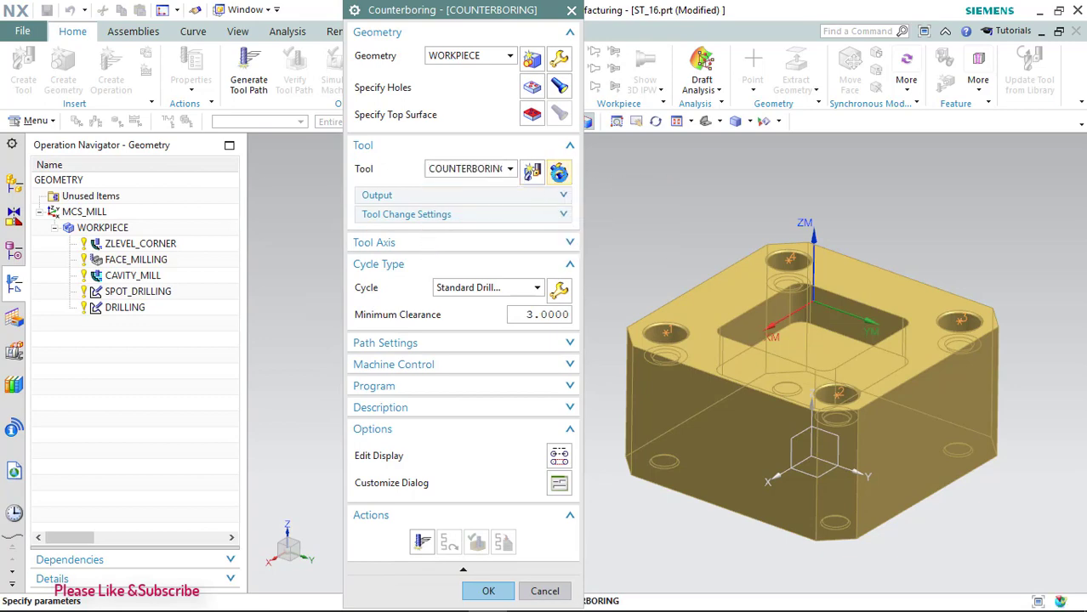
pyautogui.click(558, 172)
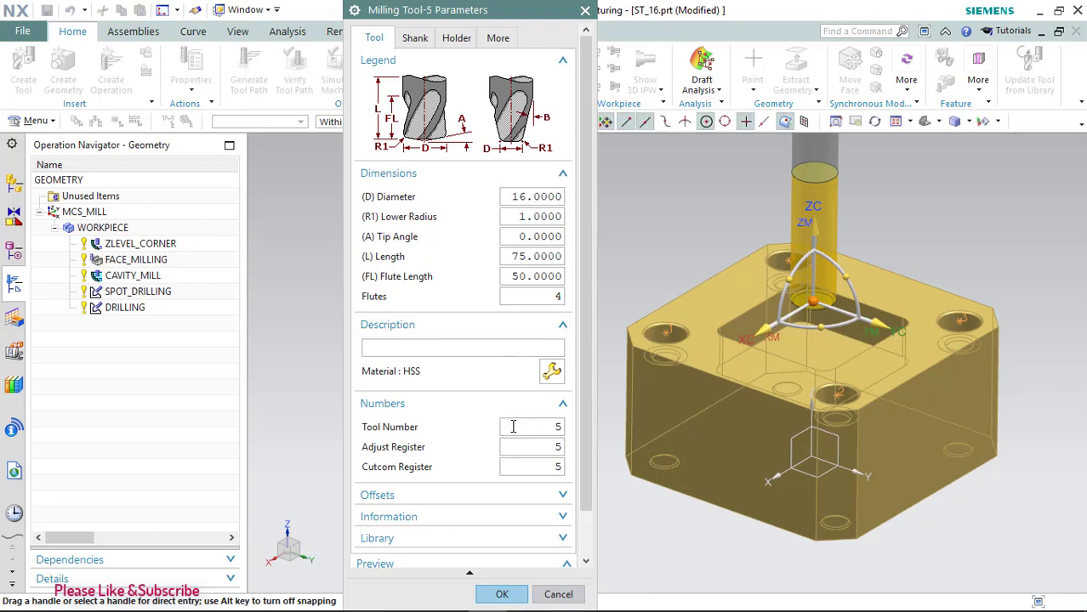
pyautogui.click(502, 594)
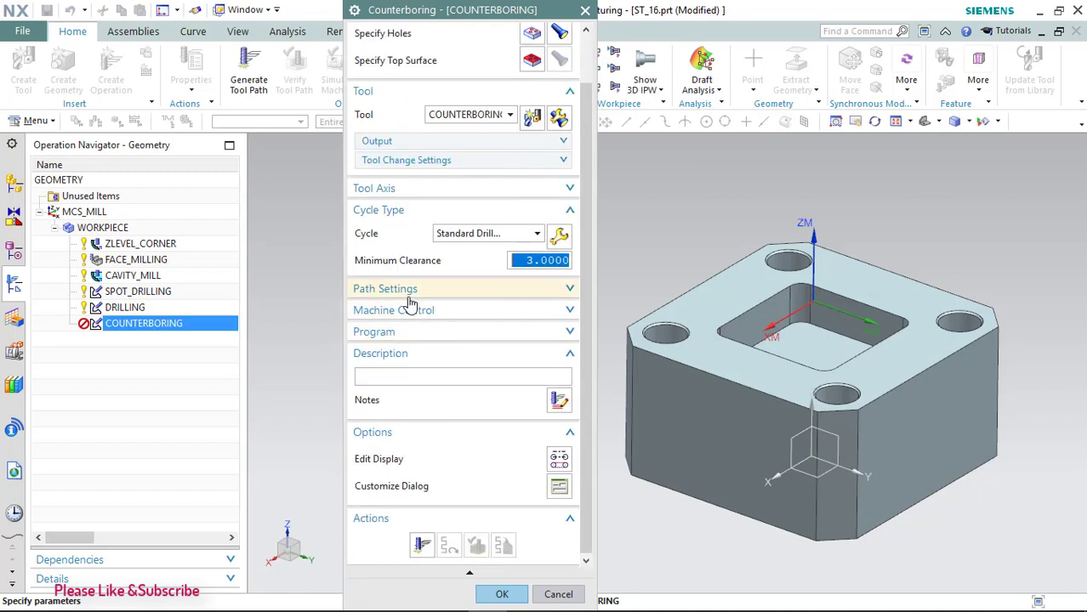
# Step: Generate the counterboring toolpath and start its verification
pyautogui.click(422, 545)
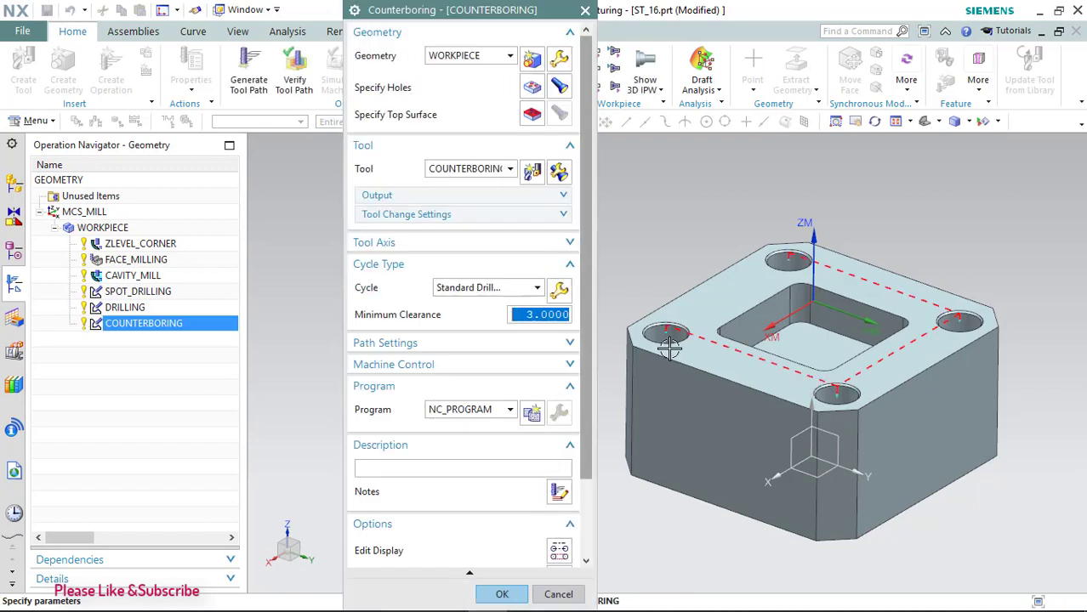
pyautogui.scroll(2, 798, 261)
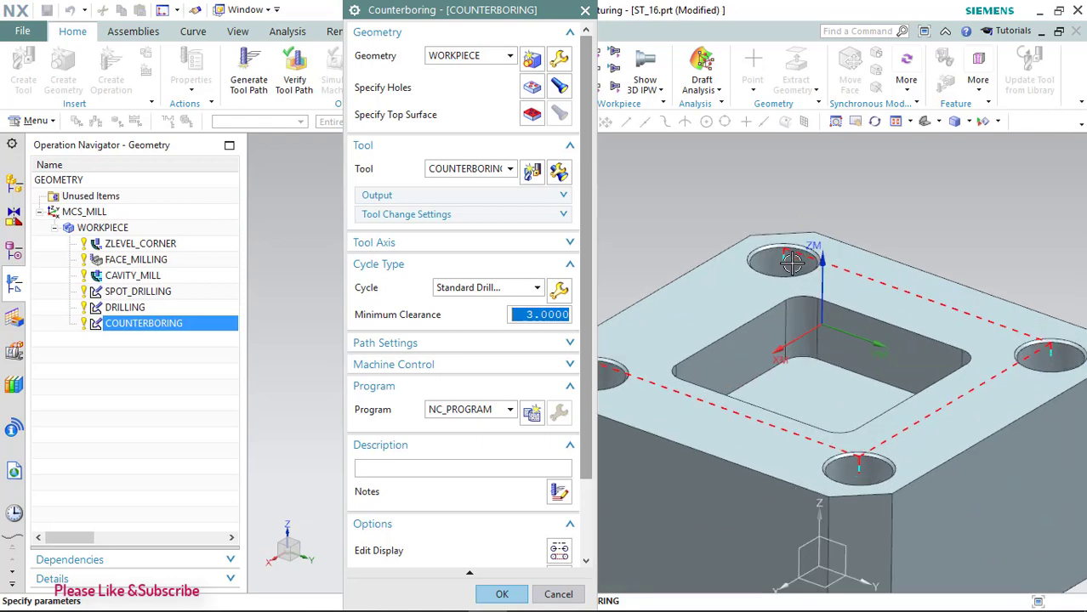
pyautogui.scroll(-3, 720, 323)
pyautogui.scroll(-3, 433, 470)
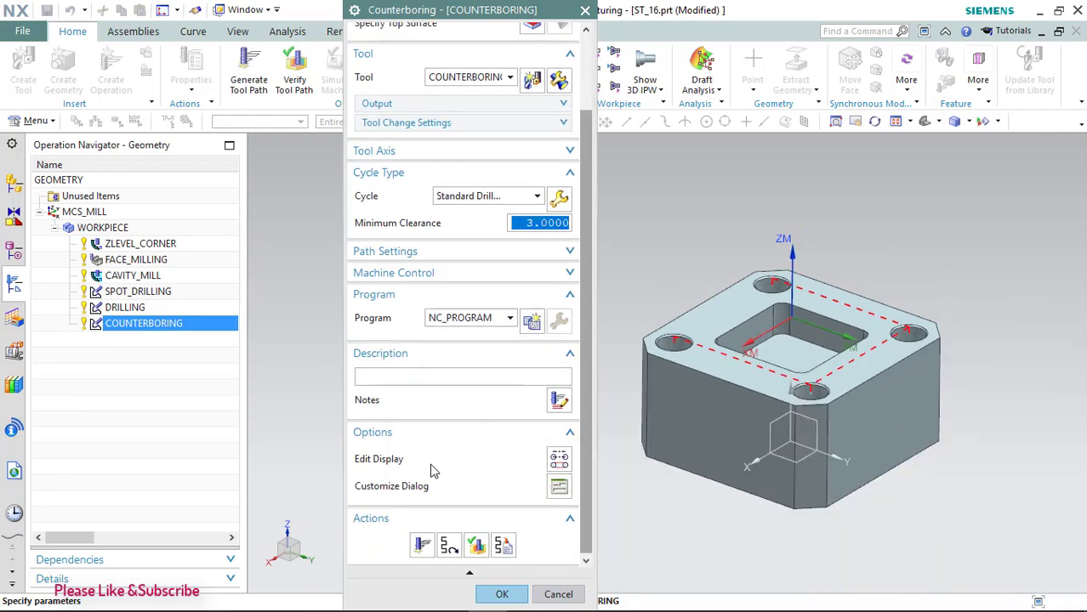
pyautogui.click(476, 549)
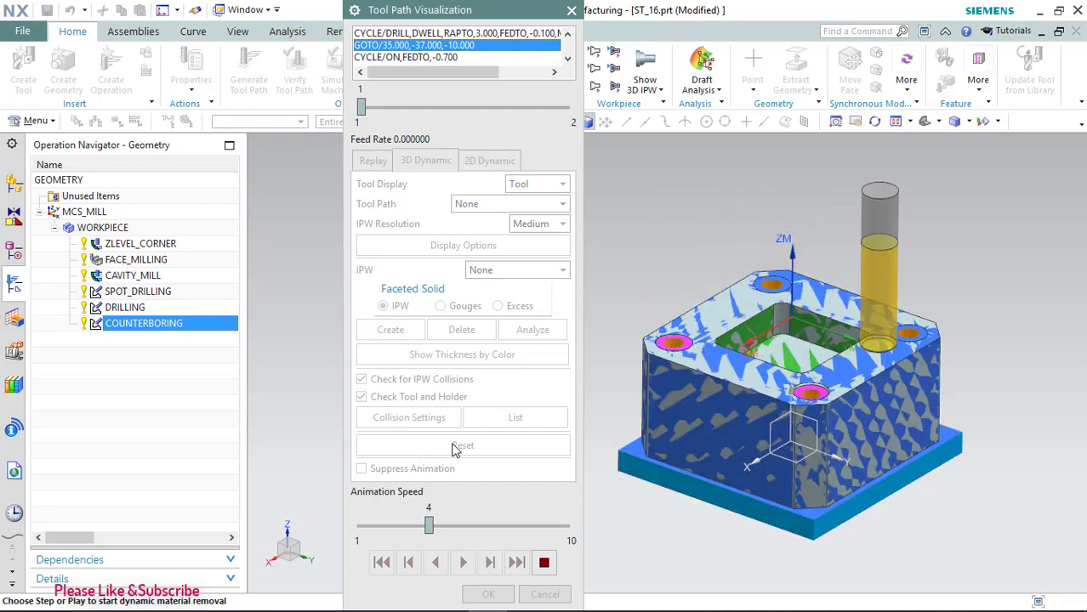
# Step: Close the simulation and set the counterboring cycle depth to 10 at the tool tip
pyautogui.click(502, 595)
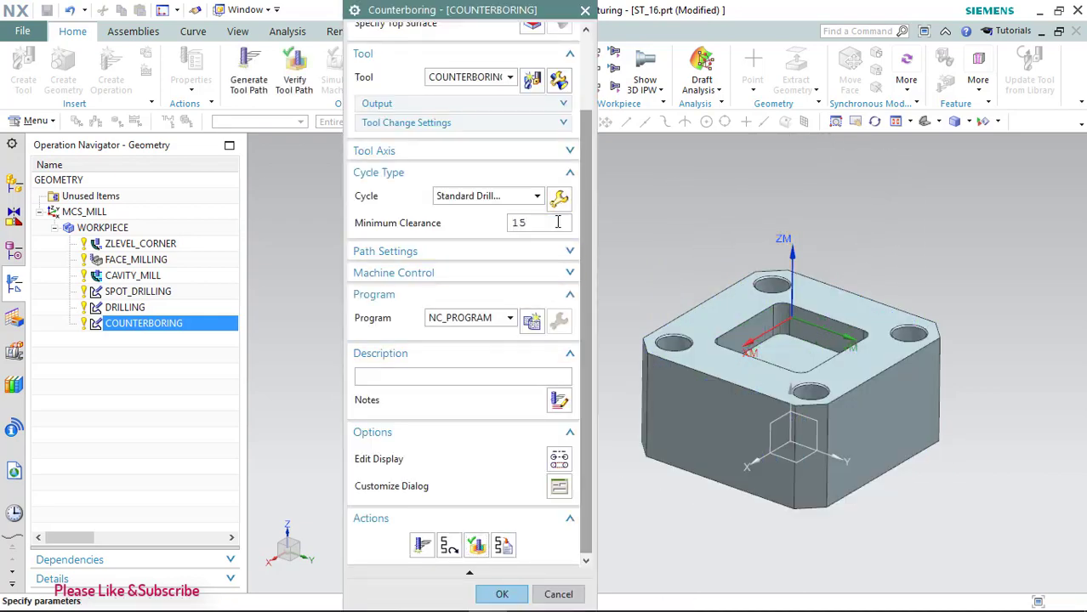
pyautogui.click(567, 196)
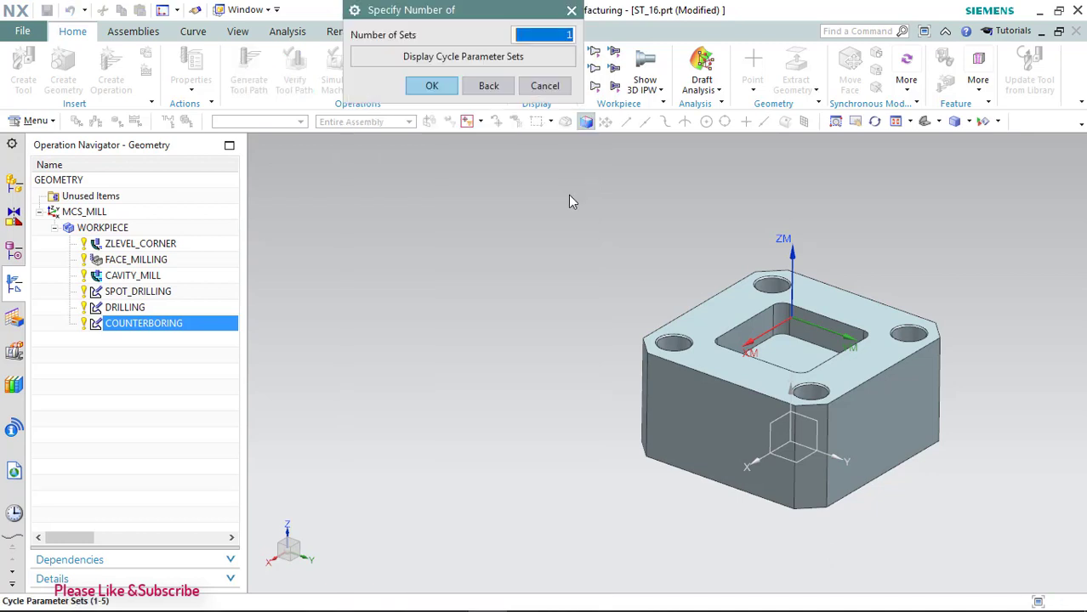
pyautogui.click(457, 86)
pyautogui.click(442, 35)
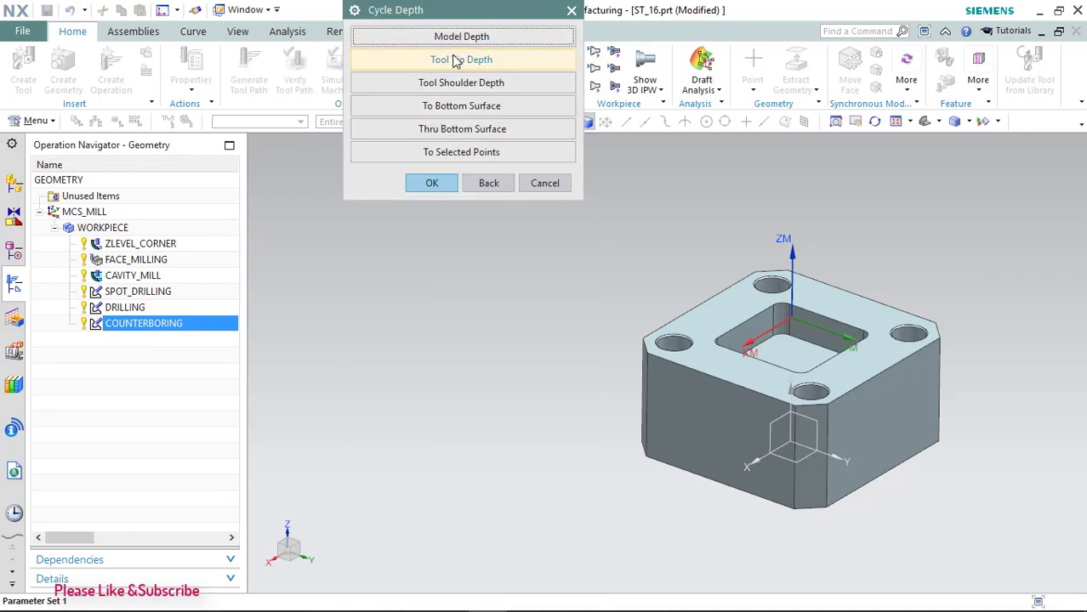
pyautogui.click(460, 59)
pyautogui.write('10')
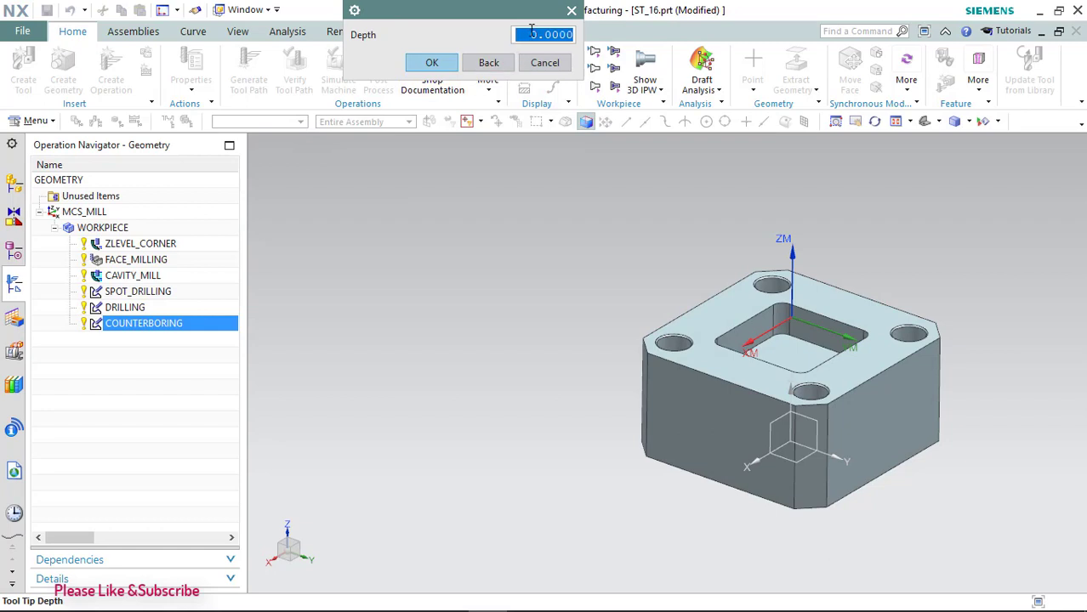
pyautogui.click(438, 67)
pyautogui.click(421, 182)
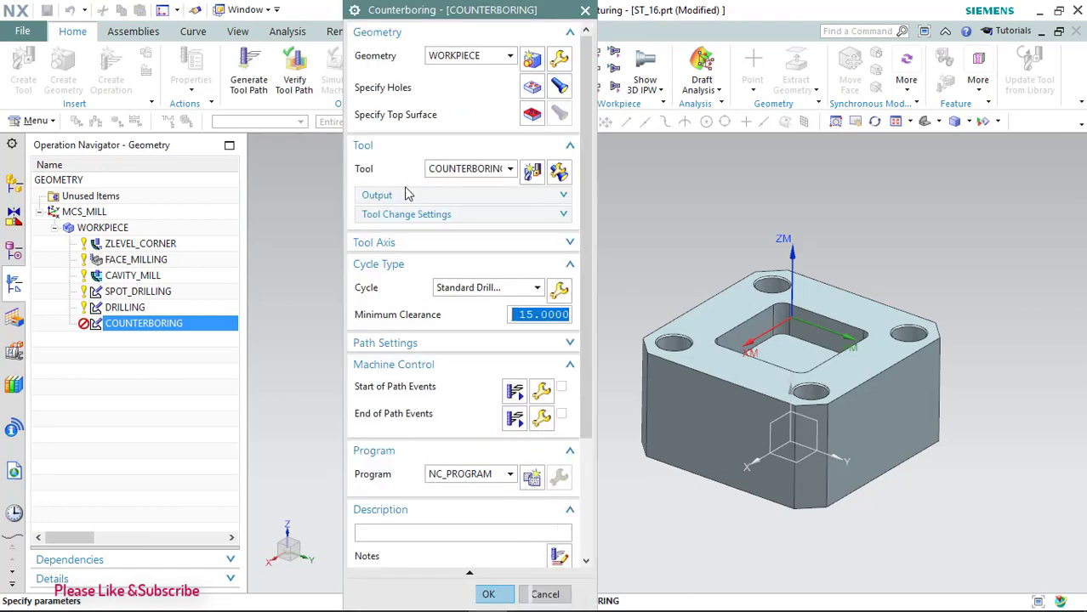
# Step: Regenerate the COUNTERBORING toolpath, play its 3D material-removal simulation, and accept it
pyautogui.scroll(-5, 393, 209)
pyautogui.click(504, 546)
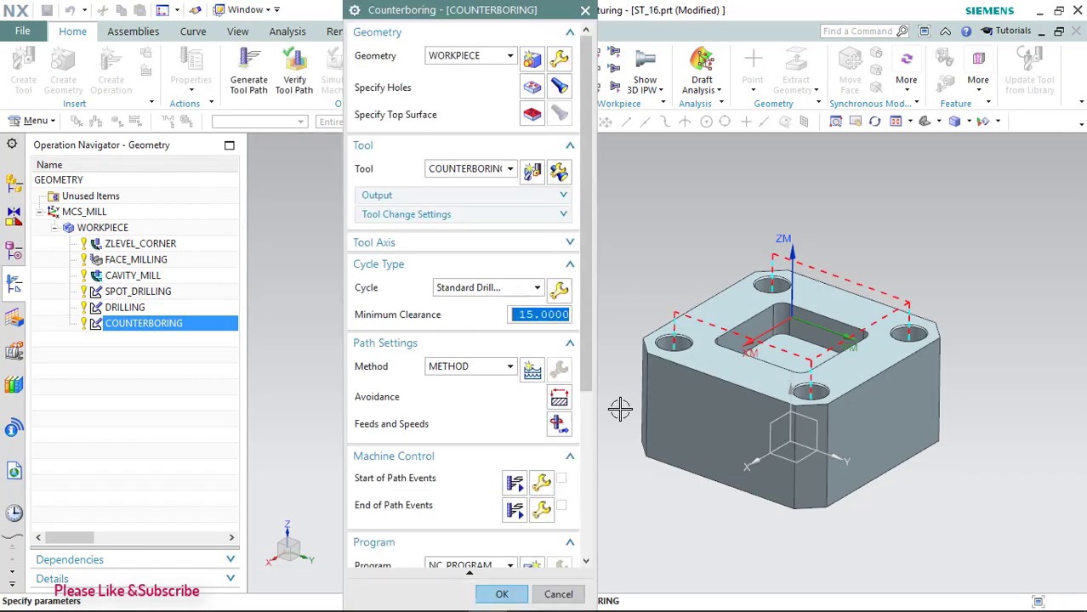
pyautogui.scroll(-5, 561, 442)
pyautogui.scroll(-3, 561, 442)
pyautogui.click(532, 547)
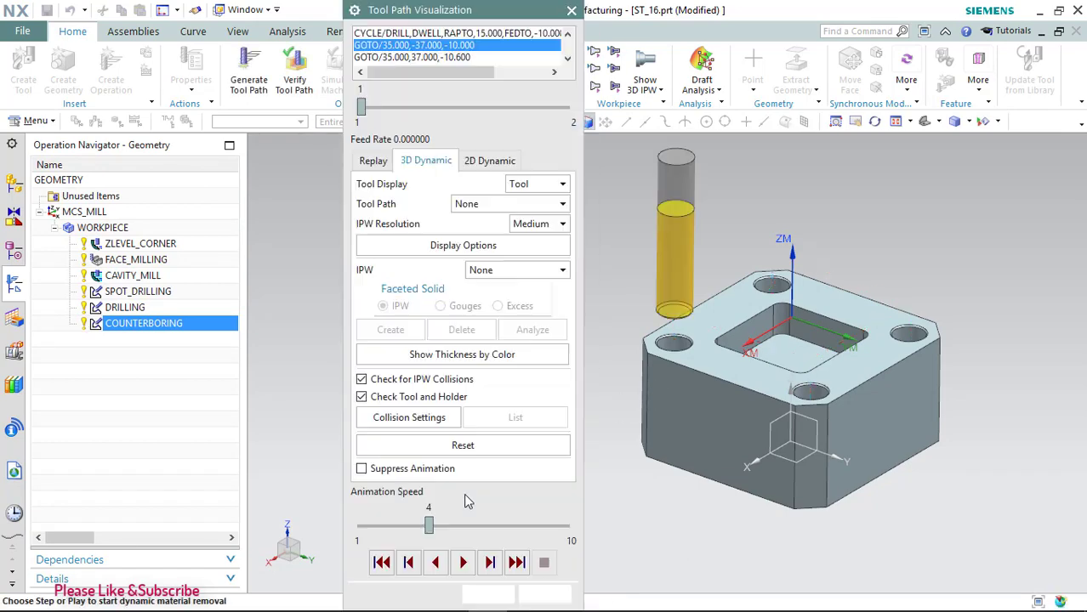
pyautogui.click(463, 563)
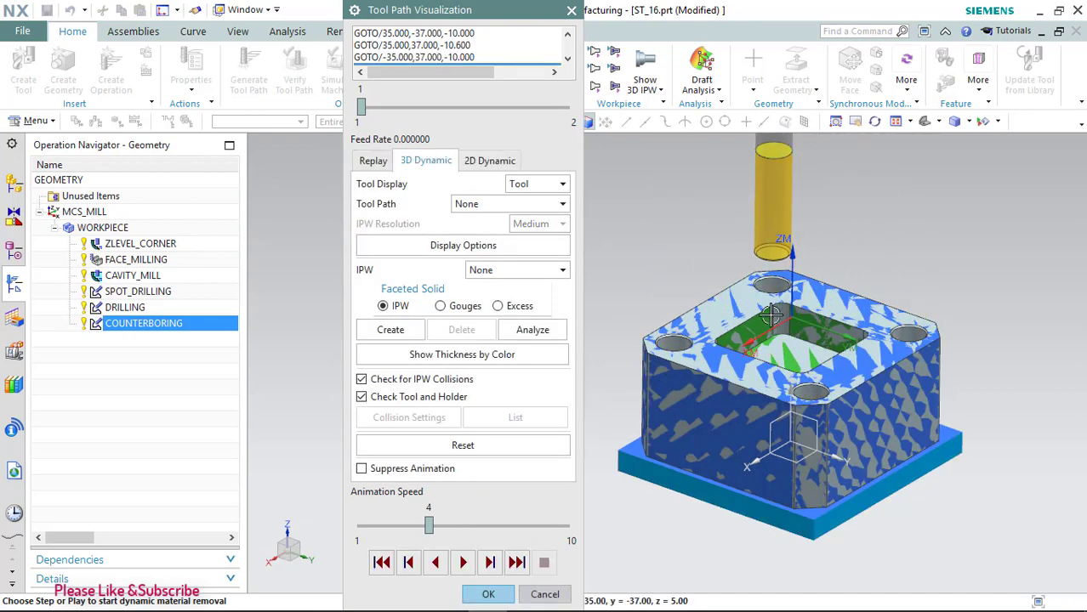
pyautogui.moveTo(590, 424); pyautogui.dragTo(595, 425, button='middle')
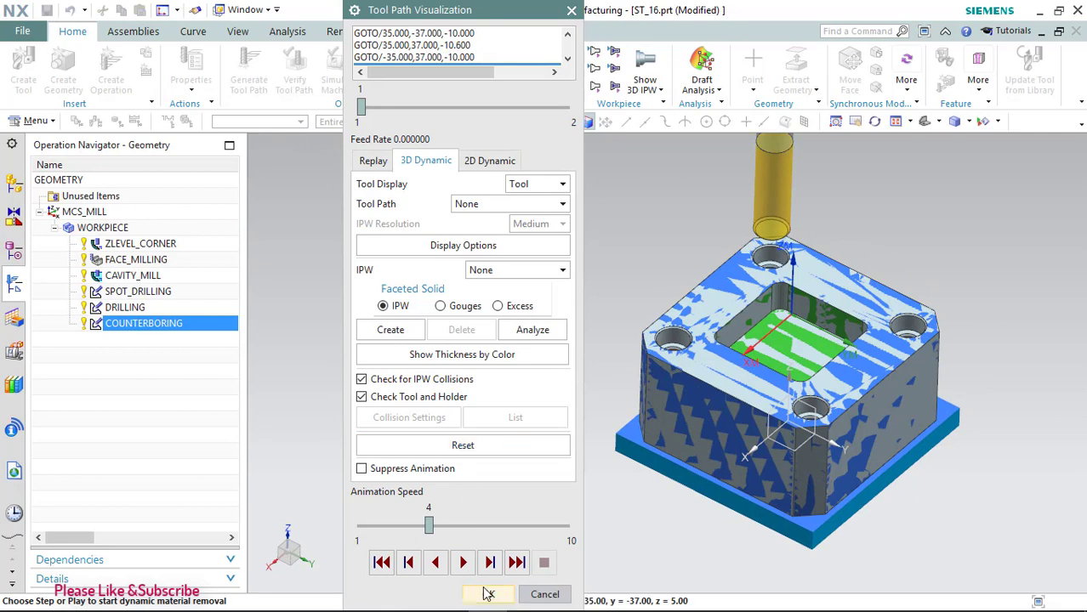
pyautogui.click(488, 594)
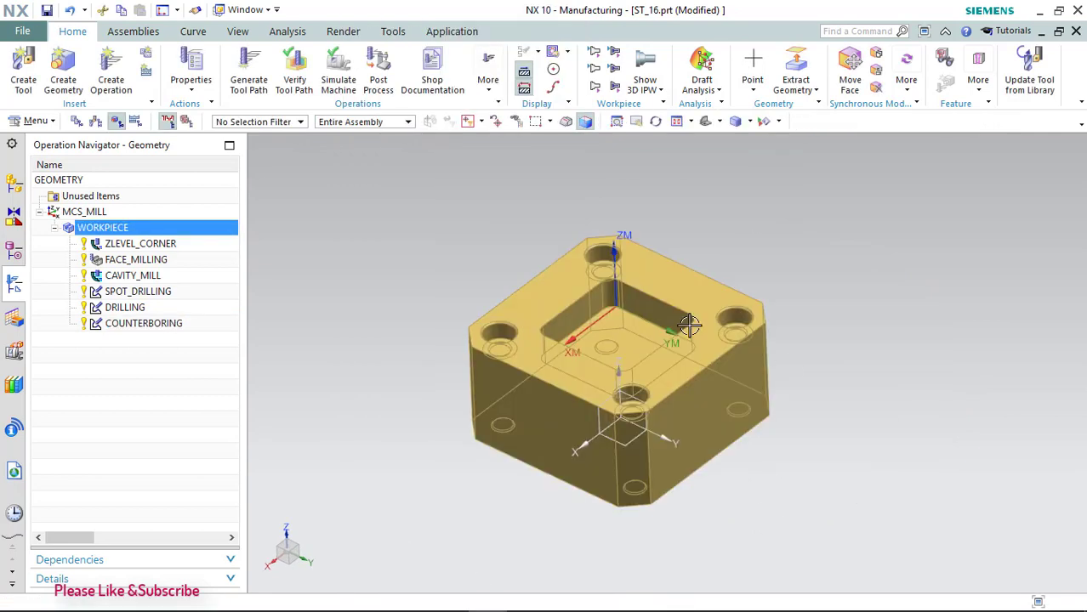
# Step: Post-process with FANUC.pui, writing the ST_16 PRG file into the ST_16 folder
pyautogui.click(379, 76)
pyautogui.scroll(-2, 441, 106)
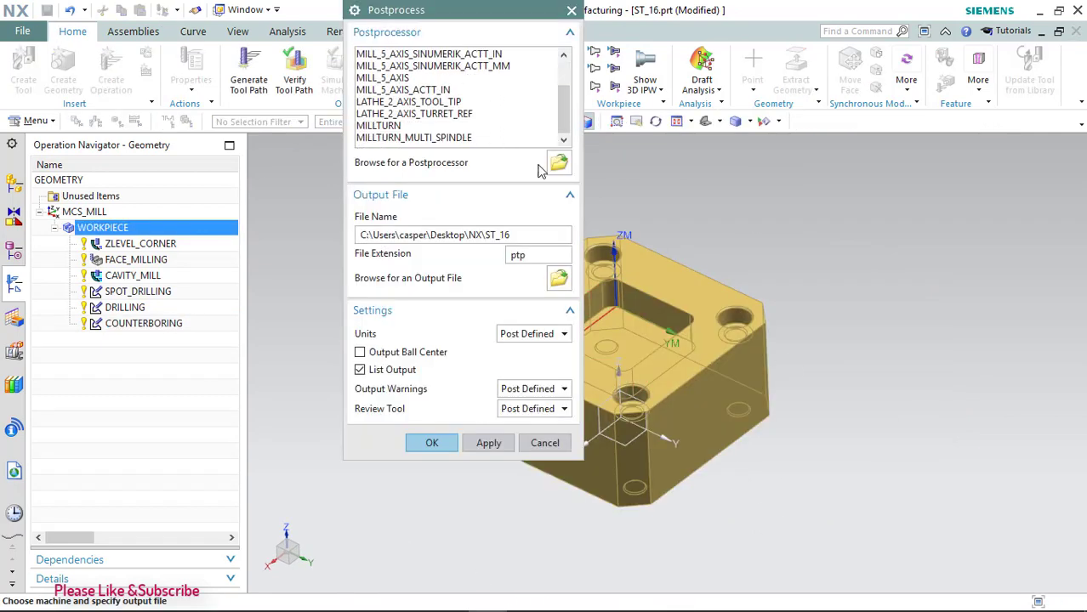
pyautogui.click(558, 162)
pyautogui.doubleClick(414, 143)
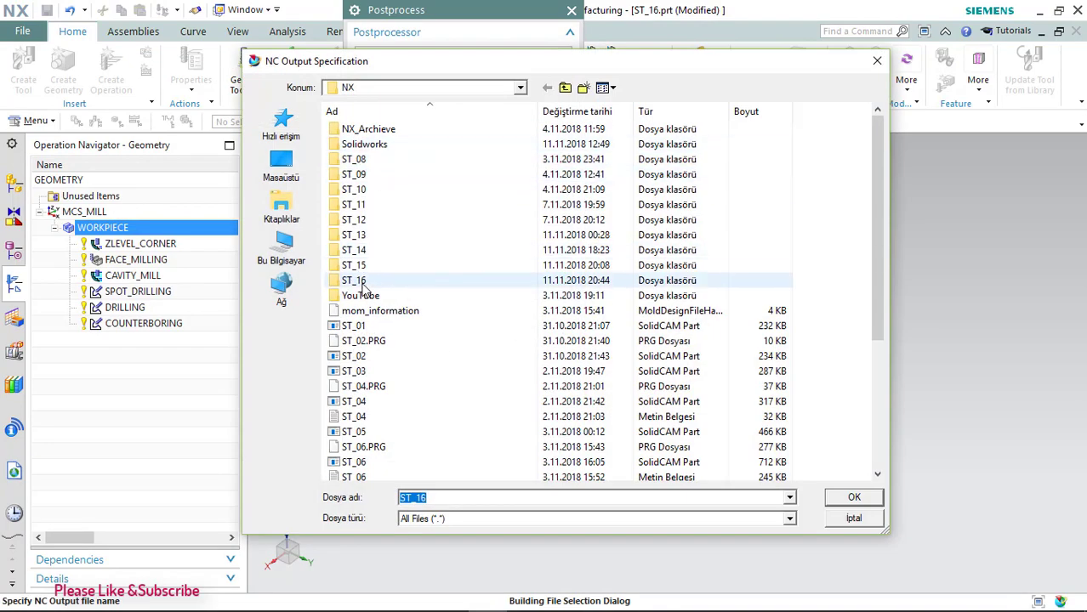
pyautogui.doubleClick(378, 281)
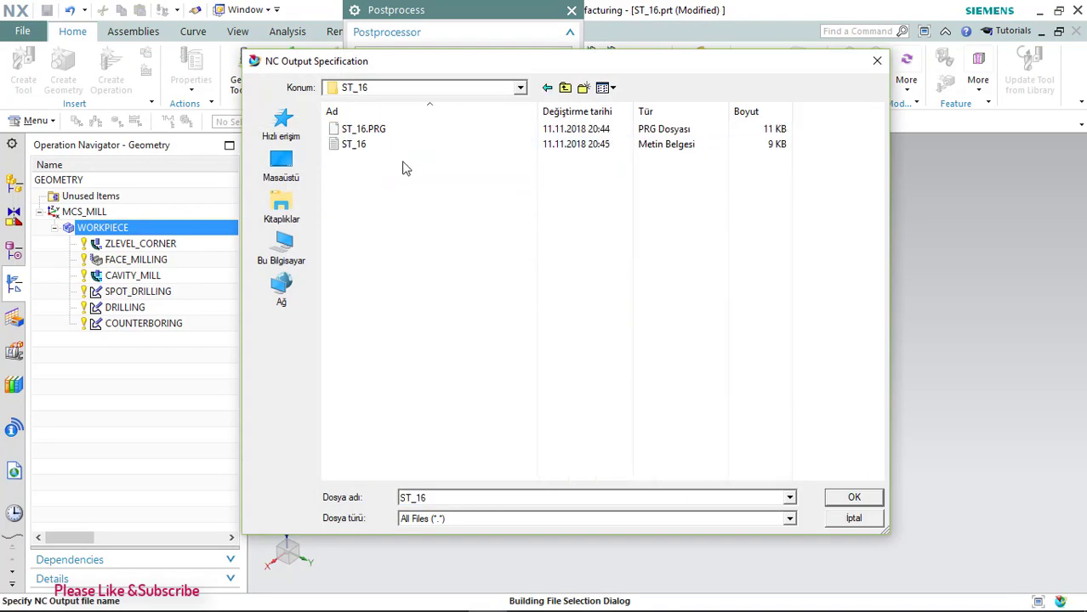
pyautogui.click(851, 498)
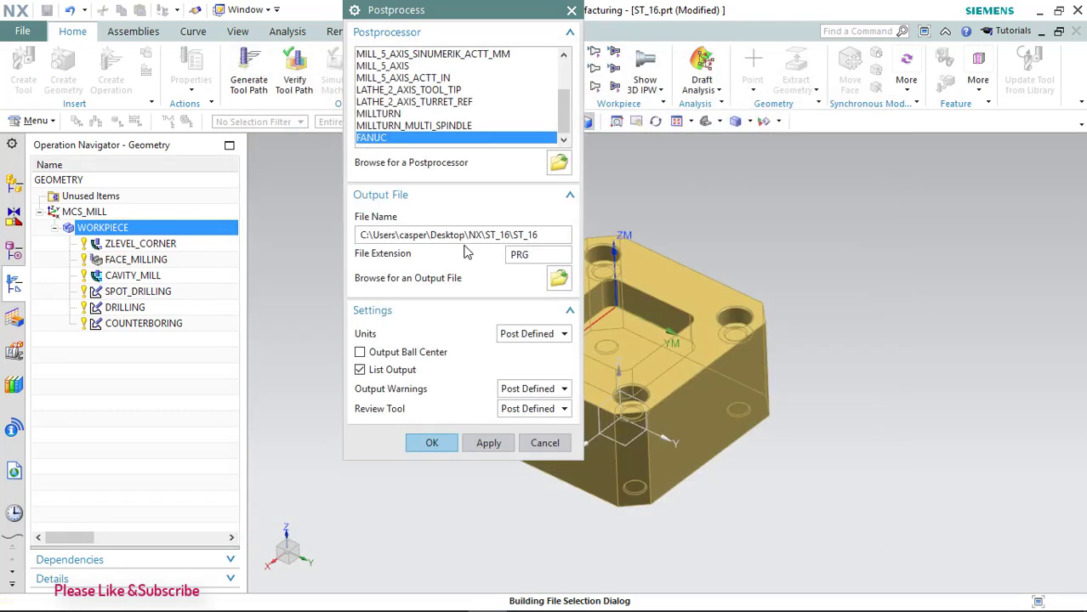
pyautogui.click(564, 282)
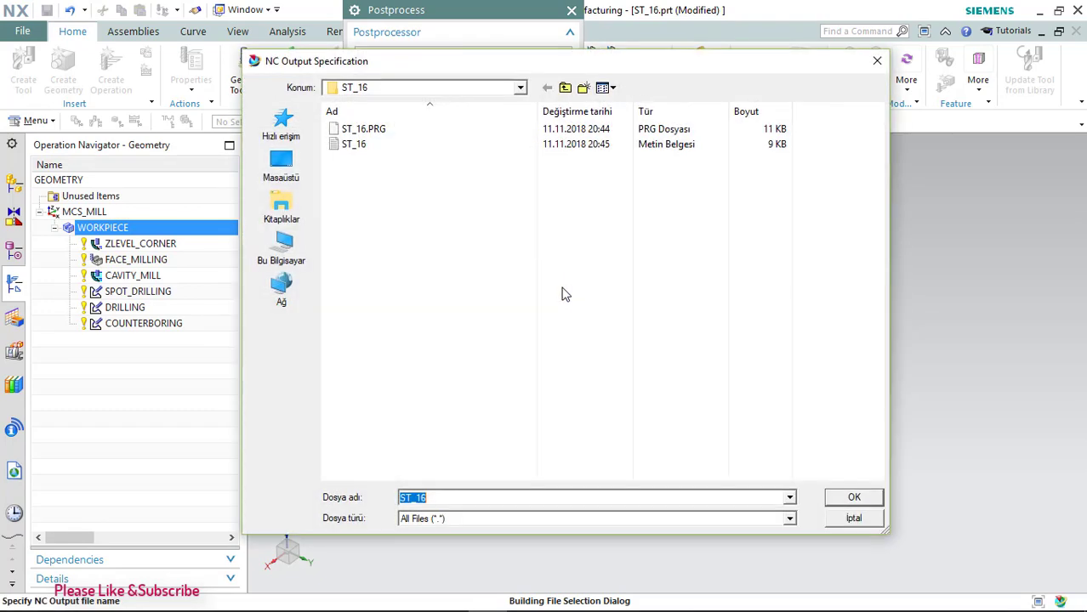
pyautogui.press('Return')
# Step: Generate the FANUC listing and save it as the text file ST_16.txt
pyautogui.click(434, 443)
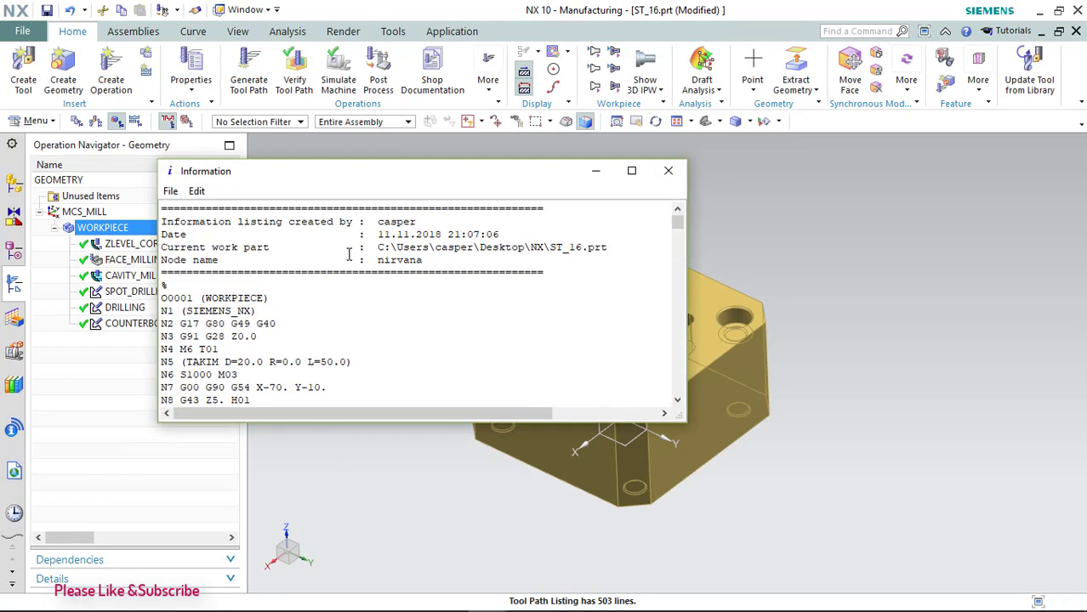
pyautogui.click(169, 191)
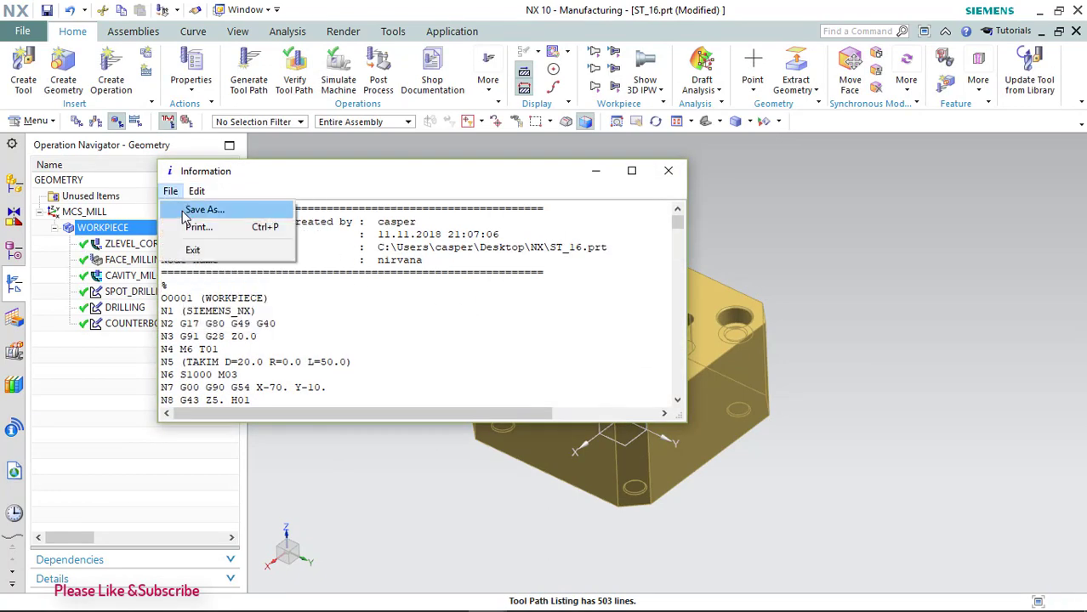
pyautogui.click(198, 209)
pyautogui.click(448, 582)
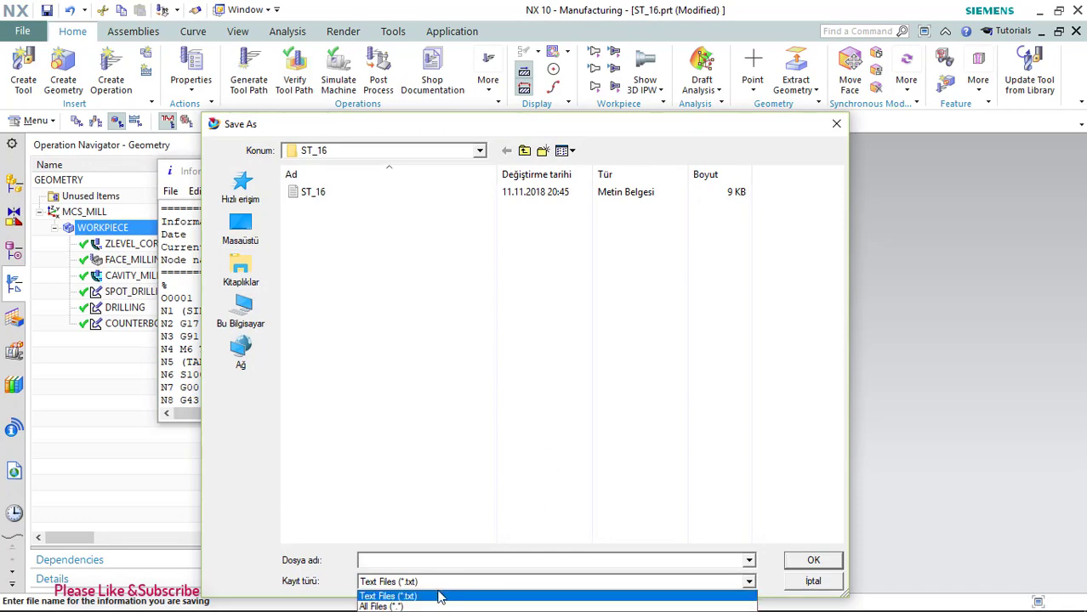
pyautogui.click(432, 595)
pyautogui.click(317, 196)
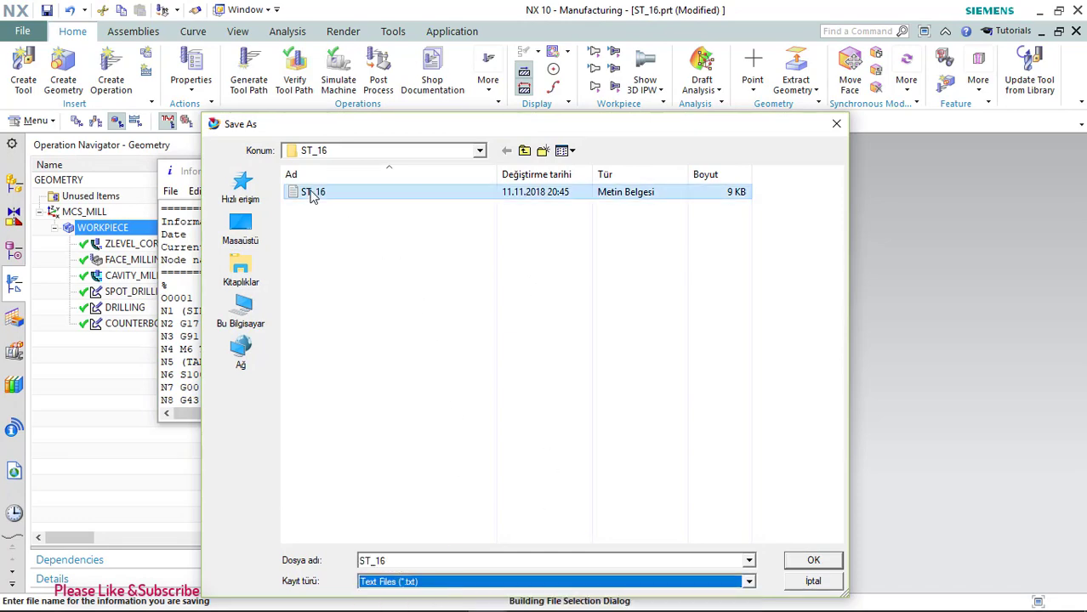
pyautogui.click(803, 561)
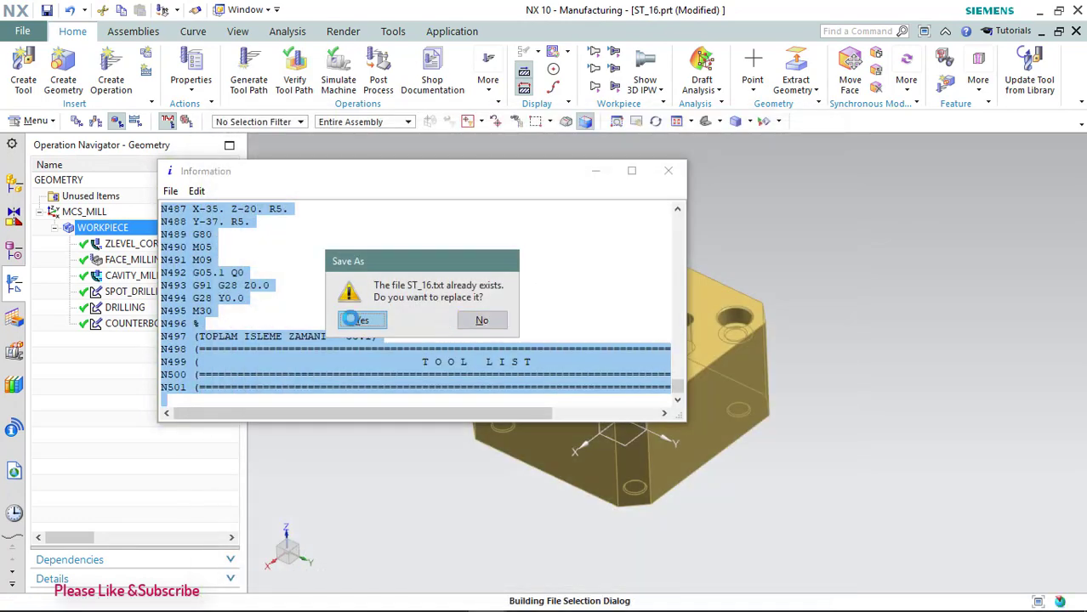
# Step: Confirm the overwrite and open ST_16 from the NX\ST_16 folder in Notepad
pyautogui.click(595, 171)
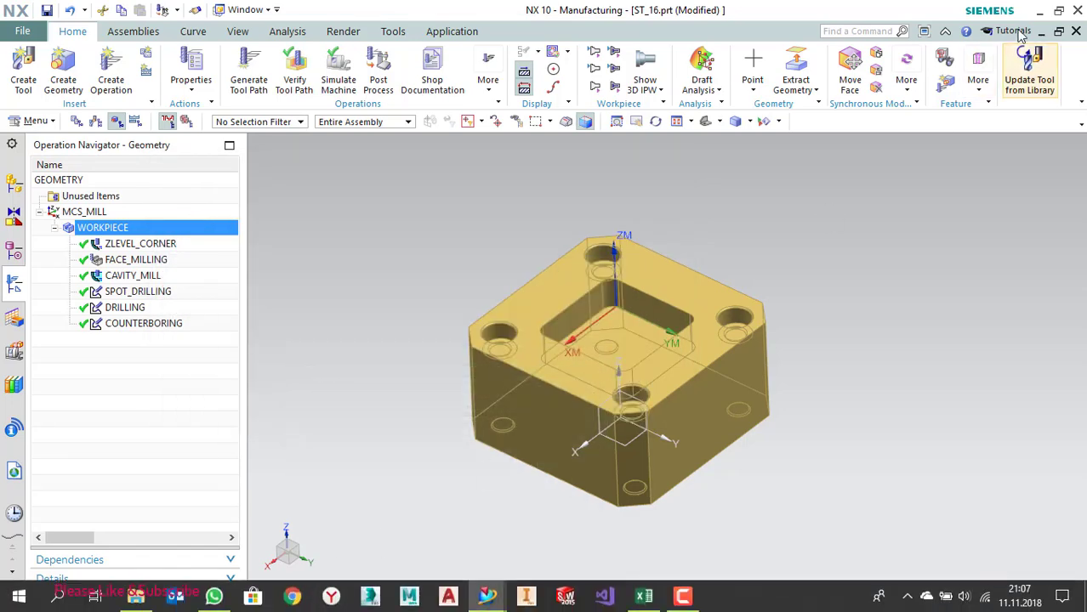
pyautogui.click(1040, 11)
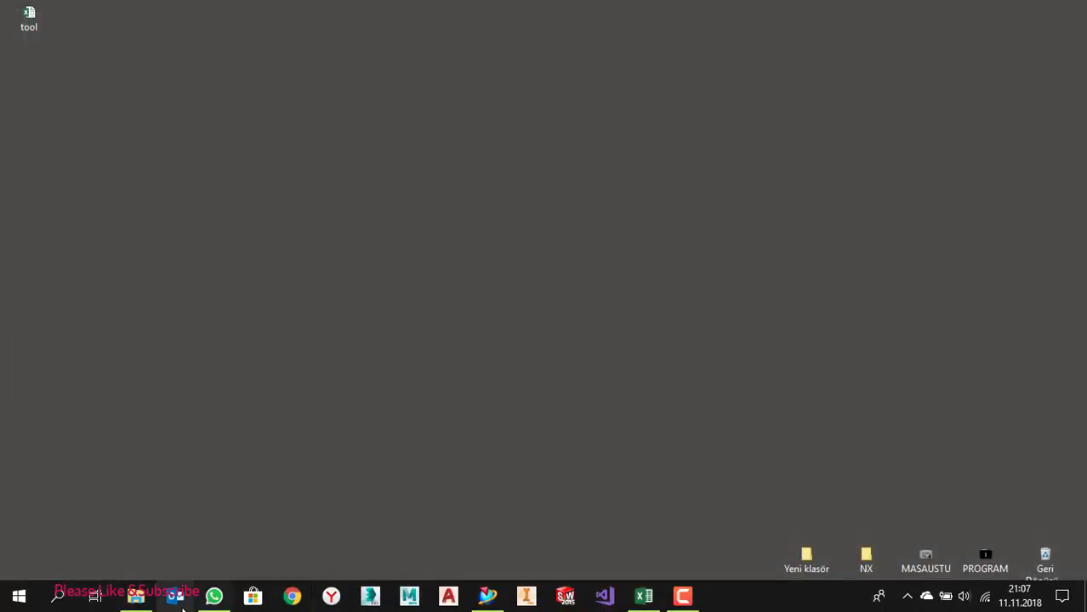
pyautogui.click(136, 596)
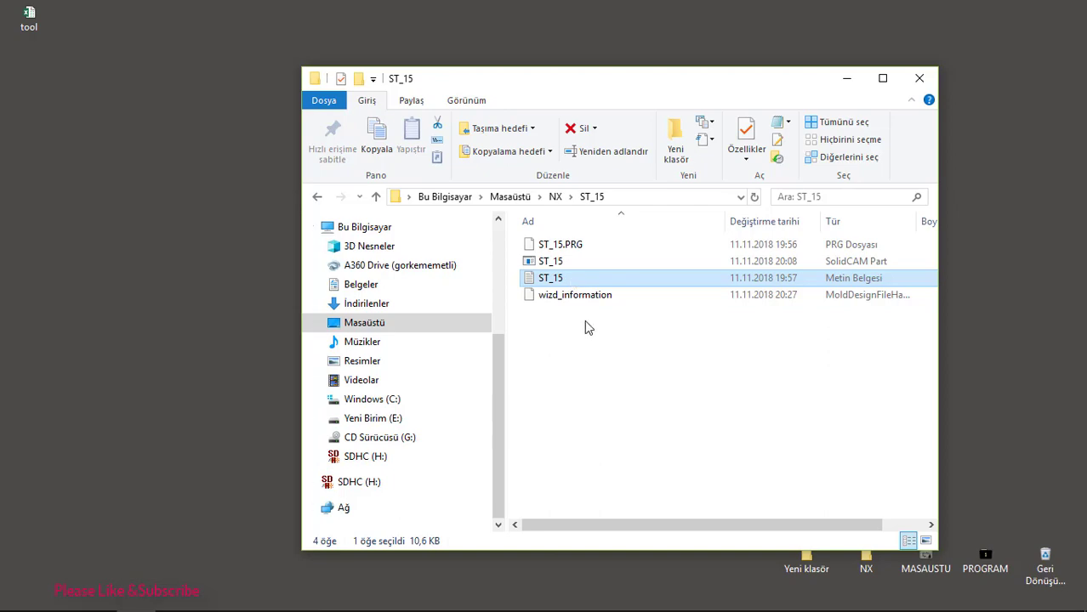
pyautogui.click(591, 331)
pyautogui.press('BackSpace')
pyautogui.press('Down')
pyautogui.press('Return')
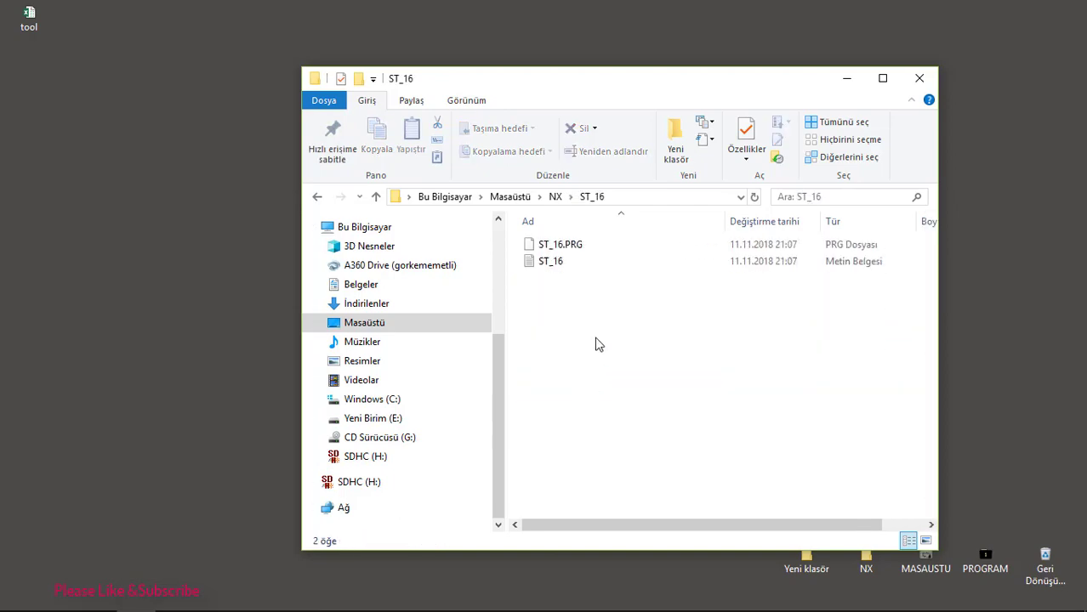
pyautogui.doubleClick(575, 264)
# Step: Delete the listing's header block and search the code for the first 'q'
pyautogui.moveTo(573, 267); pyautogui.dragTo(510, 253)
pyautogui.moveTo(337, 199); pyautogui.dragTo(180, 195)
pyautogui.press('Delete')
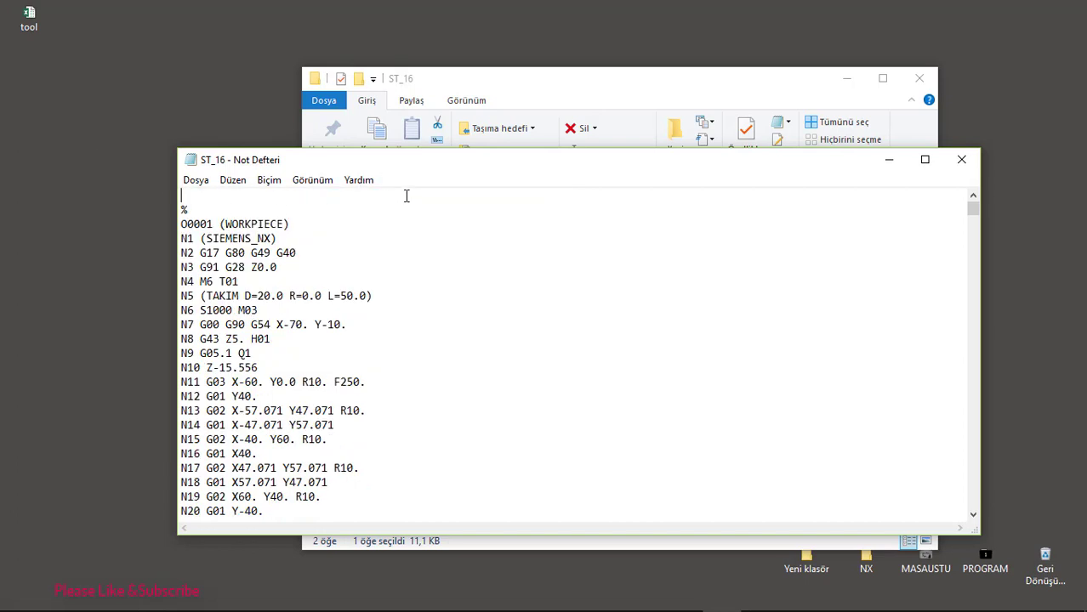
pyautogui.hotkey('ctrl', 'f')
pyautogui.moveTo(425, 297); pyautogui.dragTo(812, 238)
pyautogui.write('q')
pyautogui.click(868, 265)
# Step: Delete the Q-code lines N9, N256, N263, N451 and N458 from the ST_16 G-code
pyautogui.moveTo(295, 350); pyautogui.dragTo(299, 341)
pyautogui.press('Delete')
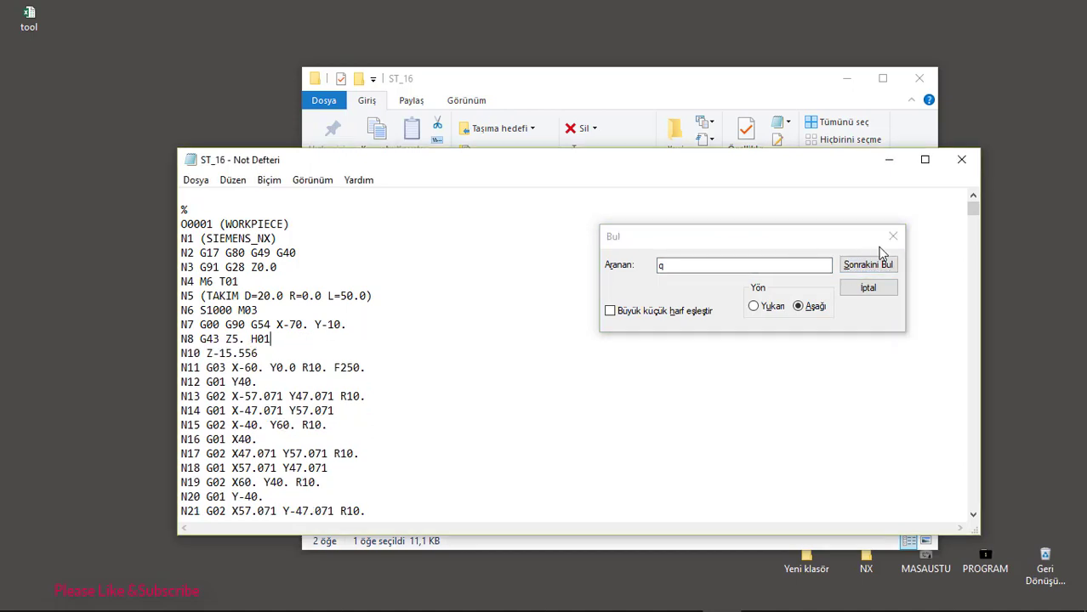
pyautogui.click(877, 264)
pyautogui.press('Delete')
pyautogui.moveTo(286, 510)
pyautogui.mouseDown()
pyautogui.moveTo(259, 497)
pyautogui.moveTo(344, 489)
pyautogui.moveTo(313, 497)
pyautogui.mouseUp()
pyautogui.click(868, 265)
pyautogui.press('Delete')
pyautogui.click(868, 265)
pyautogui.press('Delete')
pyautogui.click(846, 268)
pyautogui.press('Delete')
# Step: Delete the Q-code lines N464, N471 G05.1 Q1, N477 and N484
pyautogui.click(851, 270)
pyautogui.click(296, 501)
pyautogui.hotkey('shift', 'Down')
pyautogui.press('Delete')
pyautogui.click(854, 270)
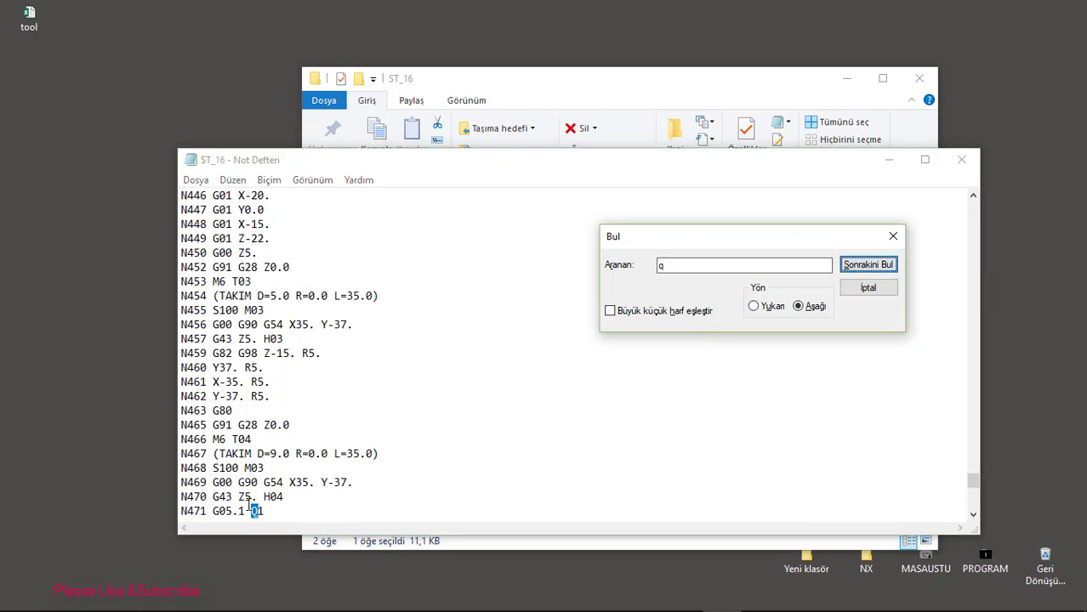
pyautogui.moveTo(291, 511)
pyautogui.mouseDown()
pyautogui.moveTo(313, 496)
pyautogui.moveTo(284, 498)
pyautogui.mouseUp()
pyautogui.press('Delete')
pyautogui.click(866, 267)
pyautogui.press('Delete')
pyautogui.click(857, 268)
pyautogui.moveTo(381, 508); pyautogui.dragTo(381, 495)
pyautogui.press('Delete')
# Step: Delete line N492 G05.1 Q0, restoring the M09 line removed by mistake
pyautogui.click(868, 264)
pyautogui.moveTo(298, 508)
pyautogui.mouseDown()
pyautogui.moveTo(302, 486)
pyautogui.moveTo(296, 499)
pyautogui.mouseUp()
pyautogui.press('Delete')
pyautogui.hotkey('ctrl', 'z')
pyautogui.press('Delete')
# Step: Confirm no Q codes remain, close Find and minimize Notepad to the ST_16 folder
pyautogui.click(868, 264)
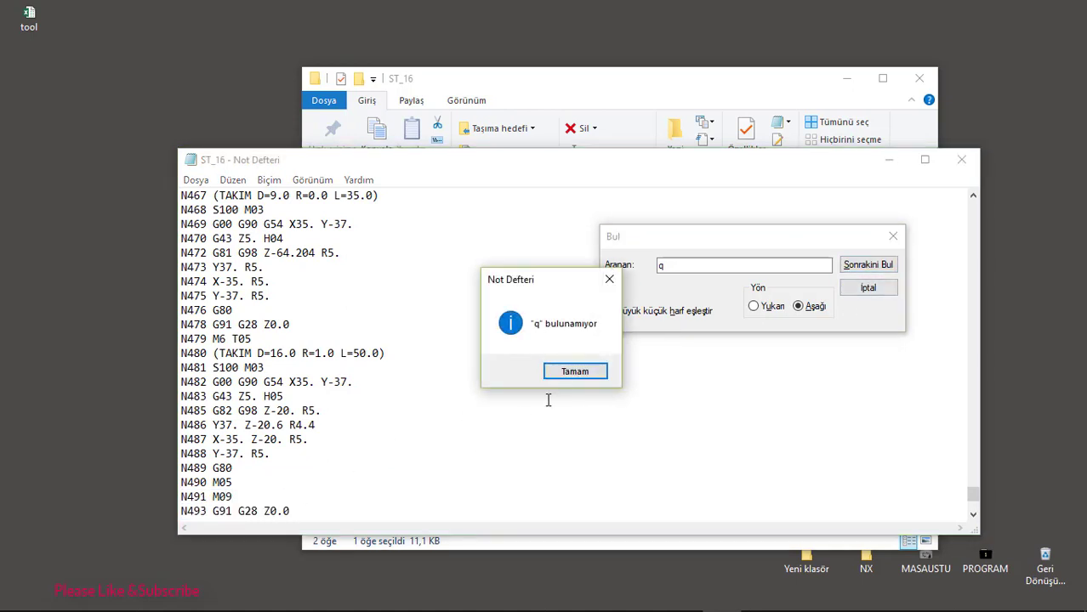
pyautogui.click(582, 375)
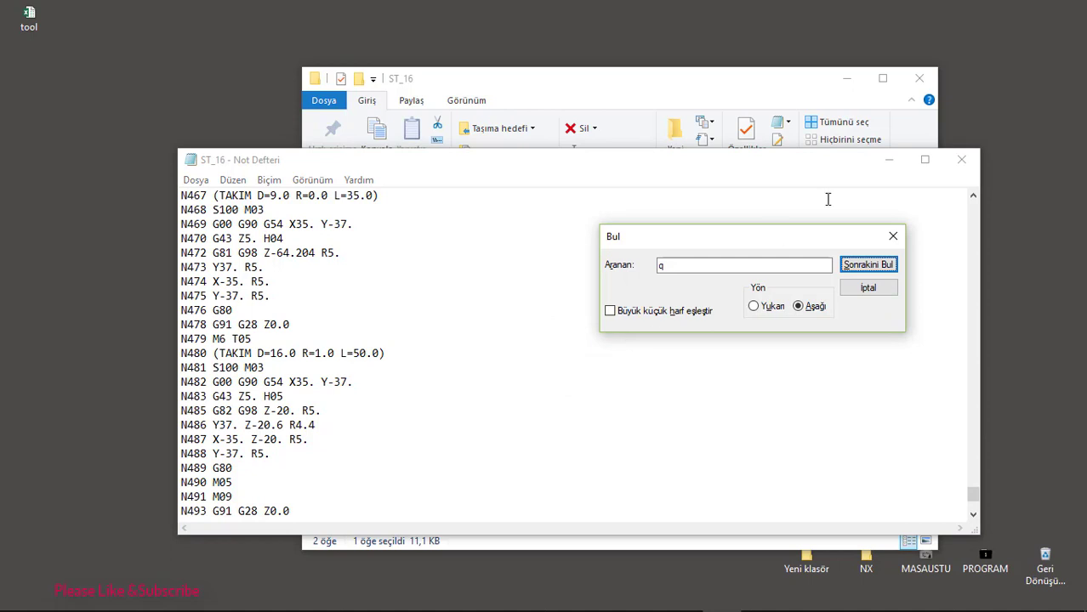
pyautogui.click(893, 235)
pyautogui.click(481, 323)
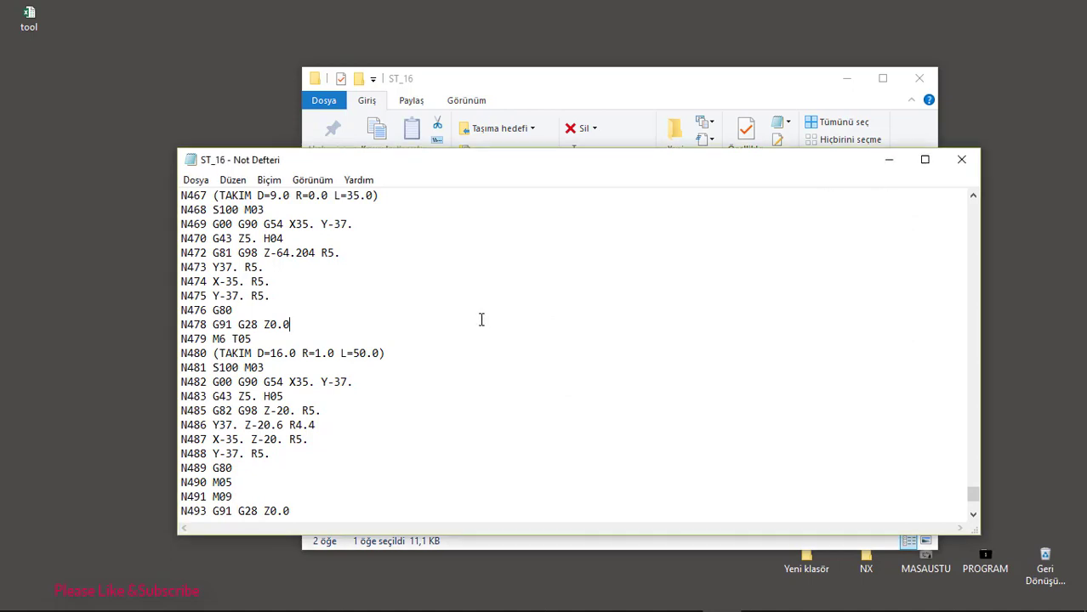
pyautogui.click(888, 159)
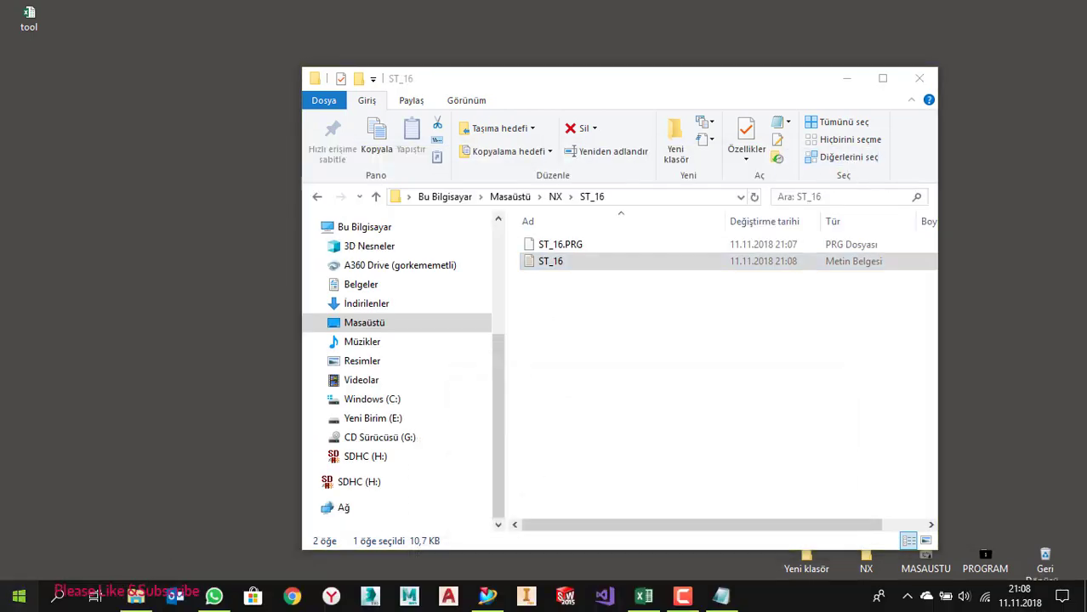
# Step: Launch SSCNC from a Start search for 'ssc', run FANUC 0iM, and unlock program editing
pyautogui.click(18, 596)
pyautogui.write('ssc')
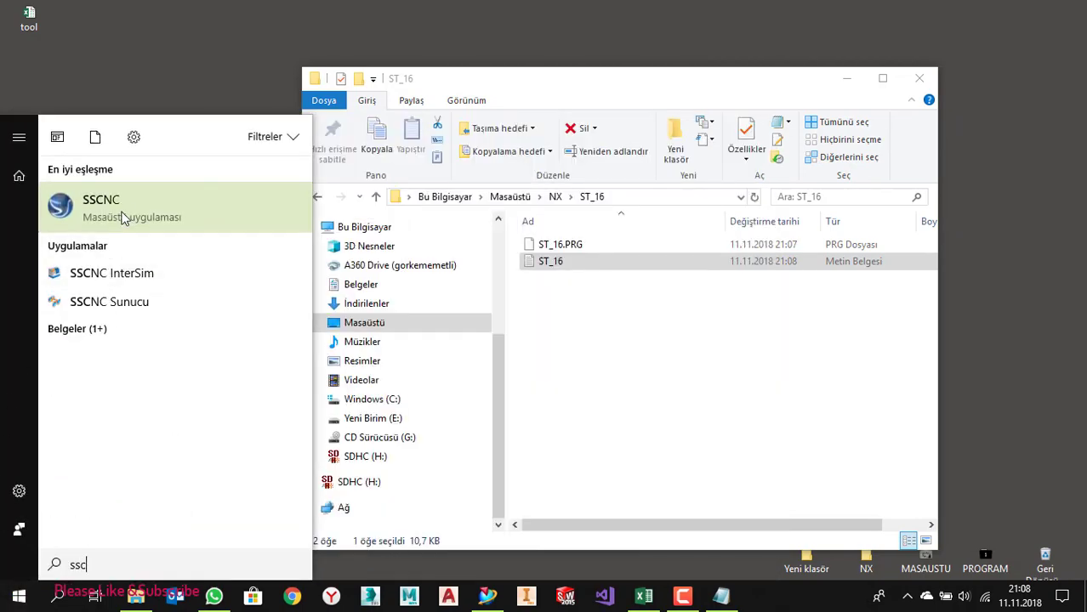
pyautogui.click(121, 216)
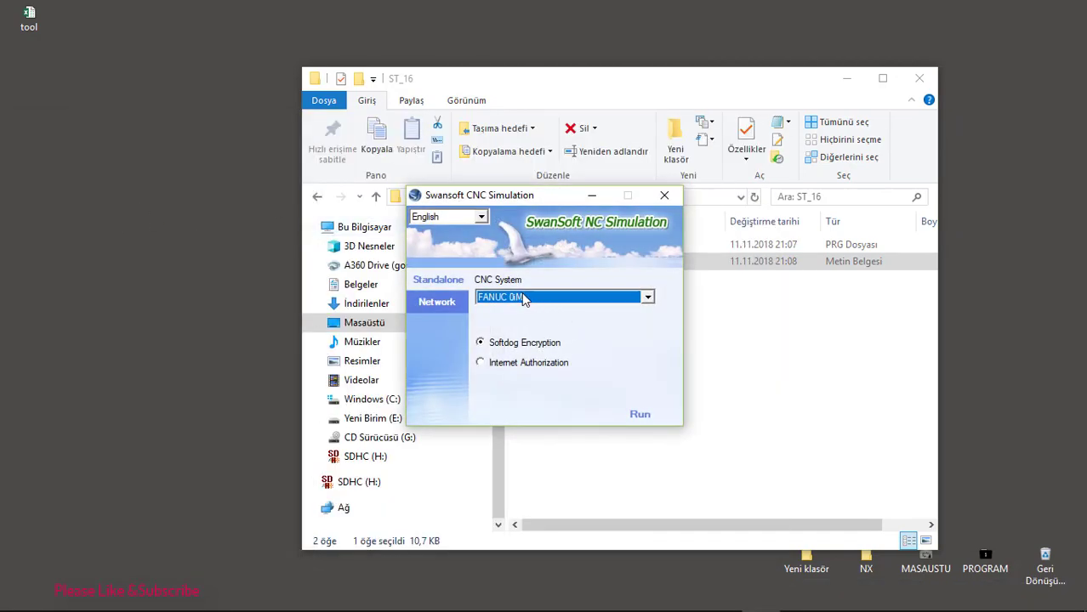
pyautogui.click(635, 413)
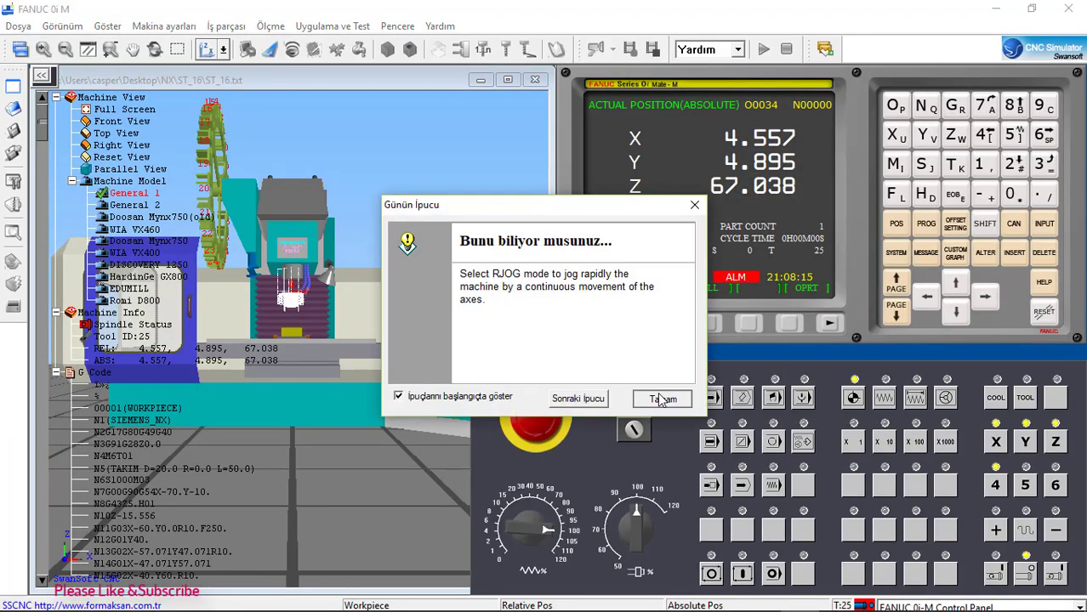
pyautogui.click(651, 398)
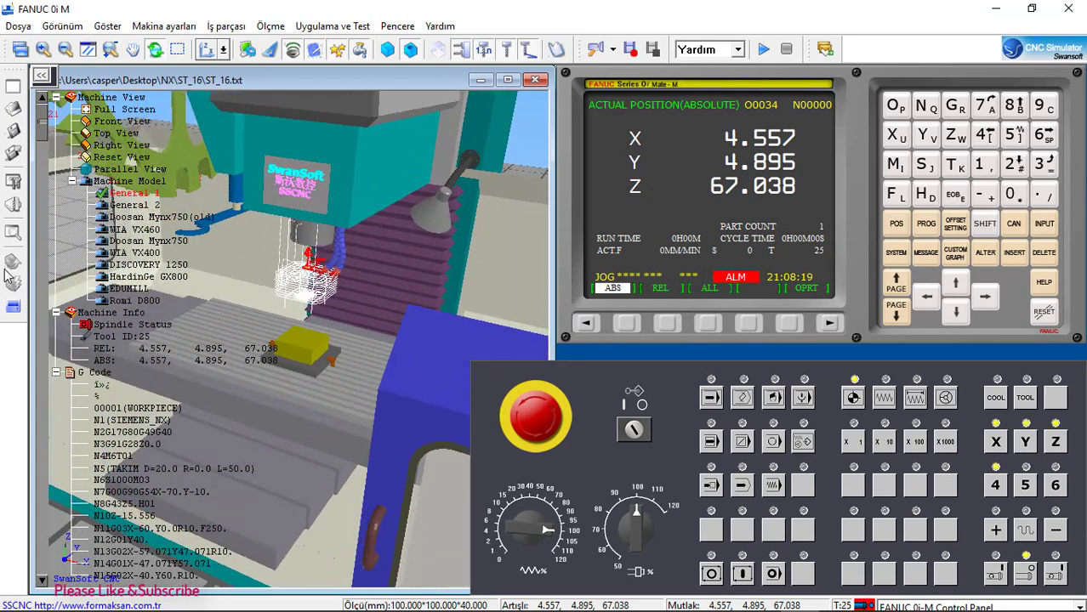
pyautogui.click(633, 429)
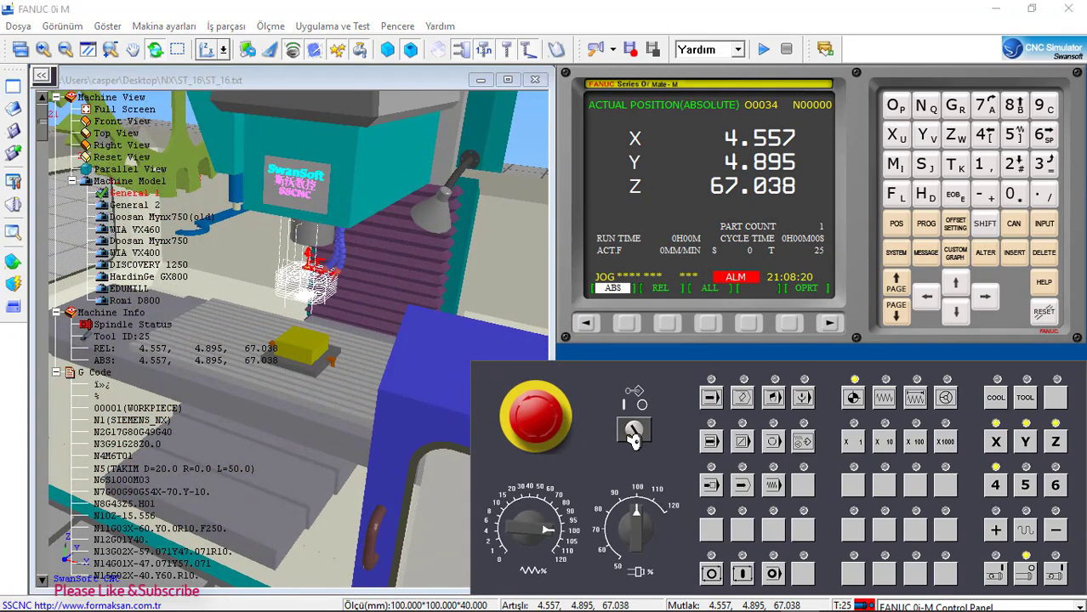
# Step: Enter 106, 70 and 106 as the stock box dimensions and apply them
pyautogui.click(14, 262)
pyautogui.click(51, 260)
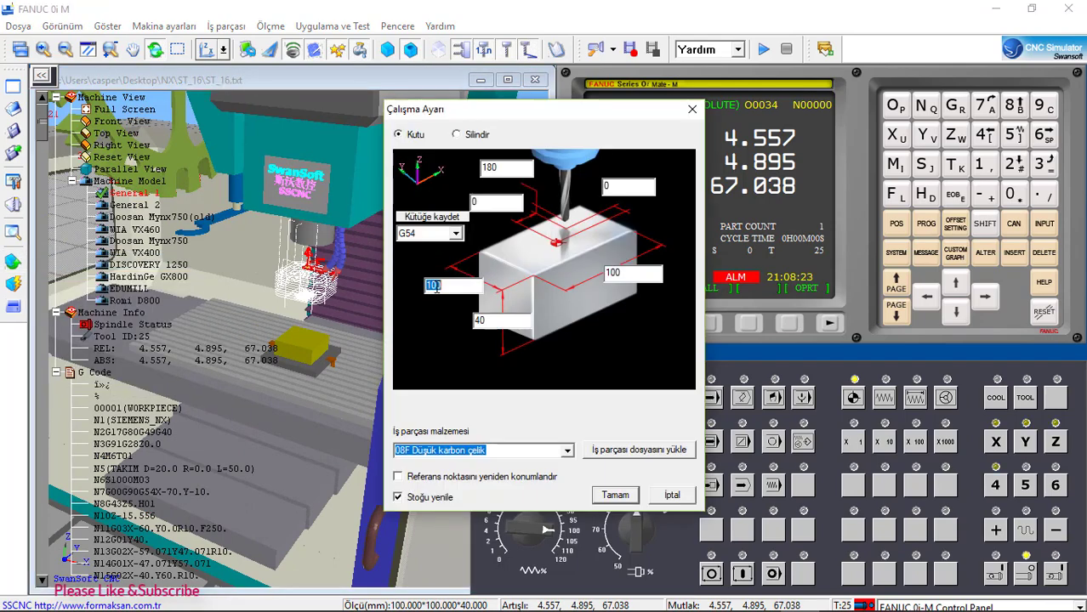
pyautogui.write('106')
pyautogui.press('Tab')
pyautogui.write('70')
pyautogui.doubleClick(617, 270)
pyautogui.write('106')
pyautogui.click(626, 498)
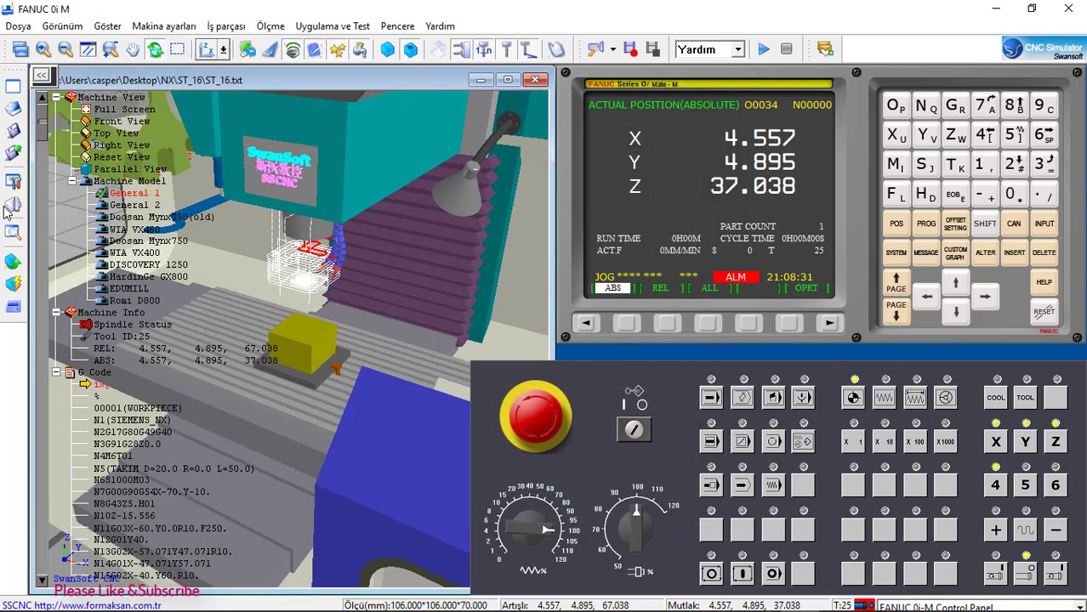
# Step: Set tool 003 to a 12.5 mm centre drill and review tools 002–005
pyautogui.click(10, 207)
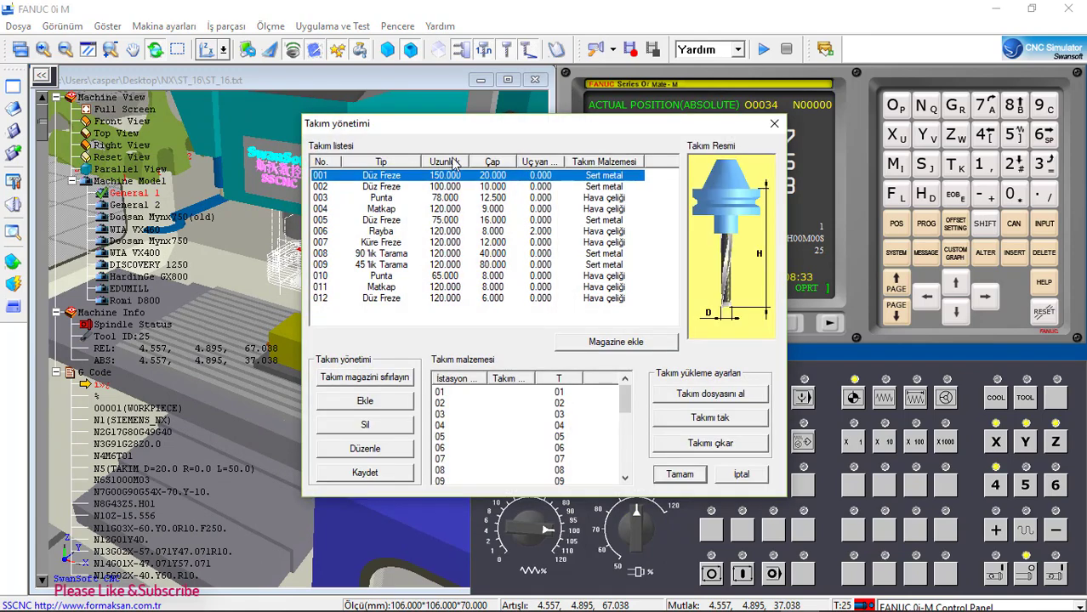
pyautogui.moveTo(504, 129); pyautogui.dragTo(317, 127)
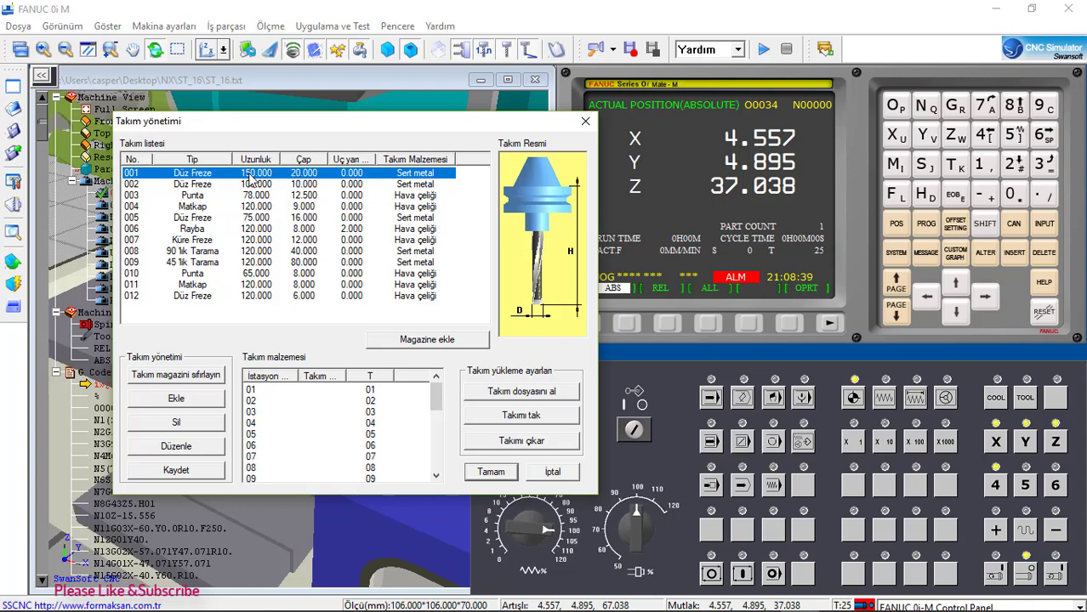
pyautogui.click(265, 184)
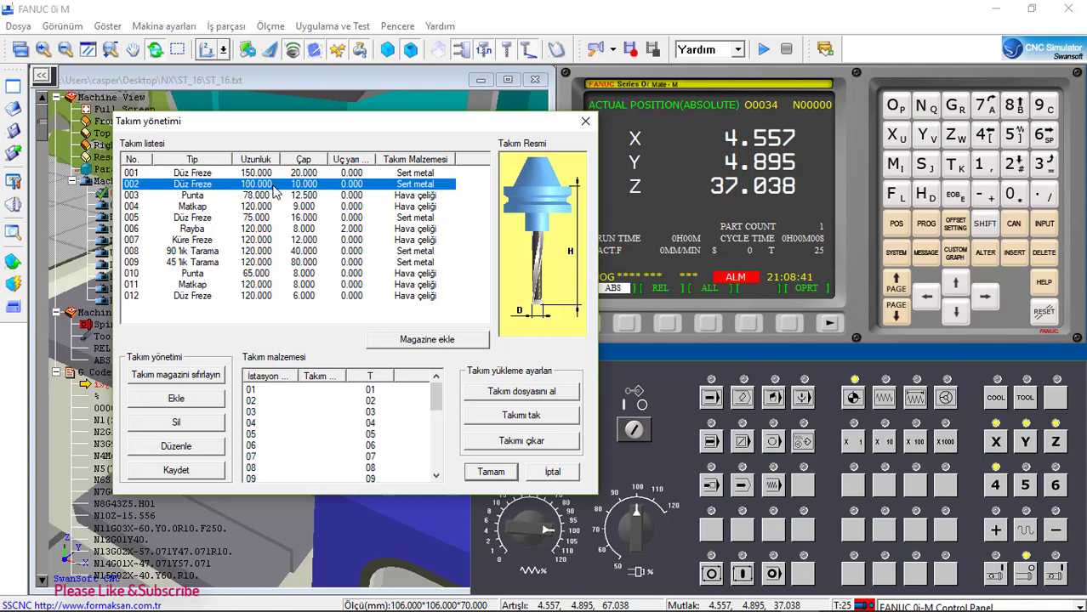
pyautogui.click(268, 197)
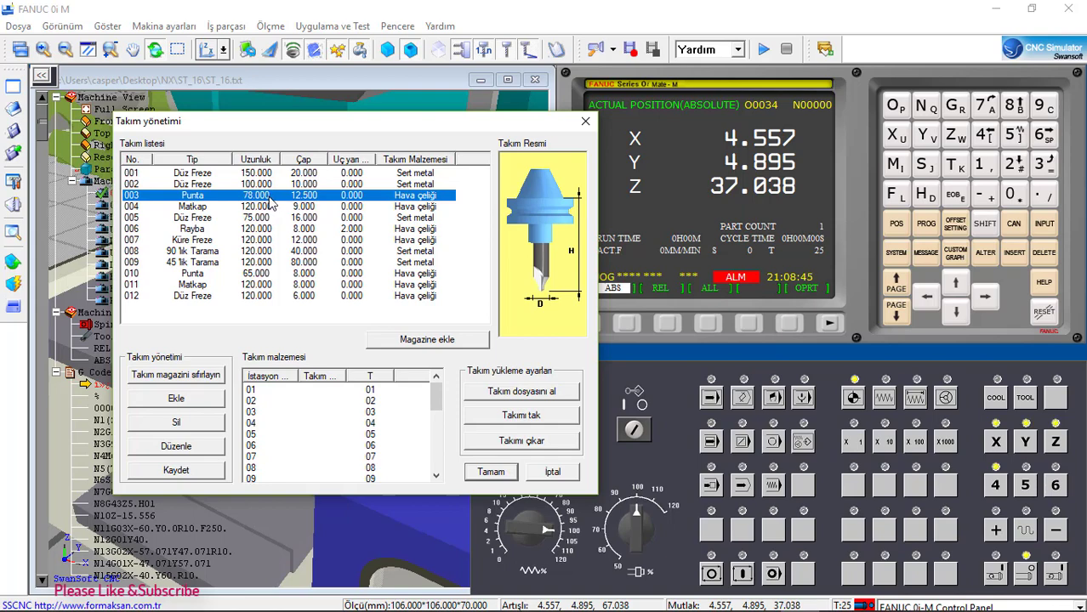
pyautogui.doubleClick(271, 201)
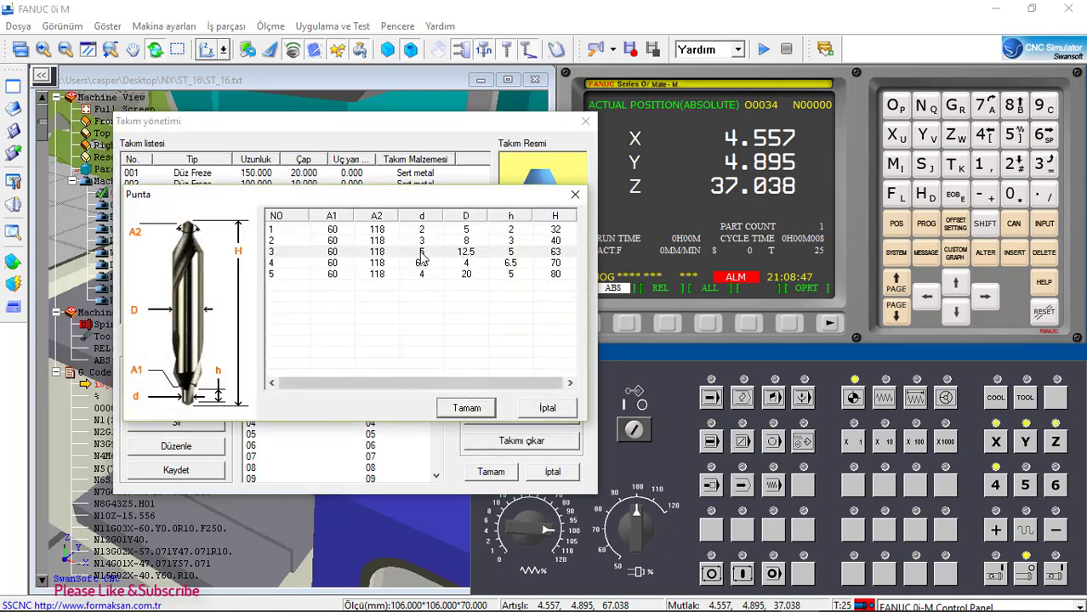
pyautogui.click(426, 256)
pyautogui.click(486, 473)
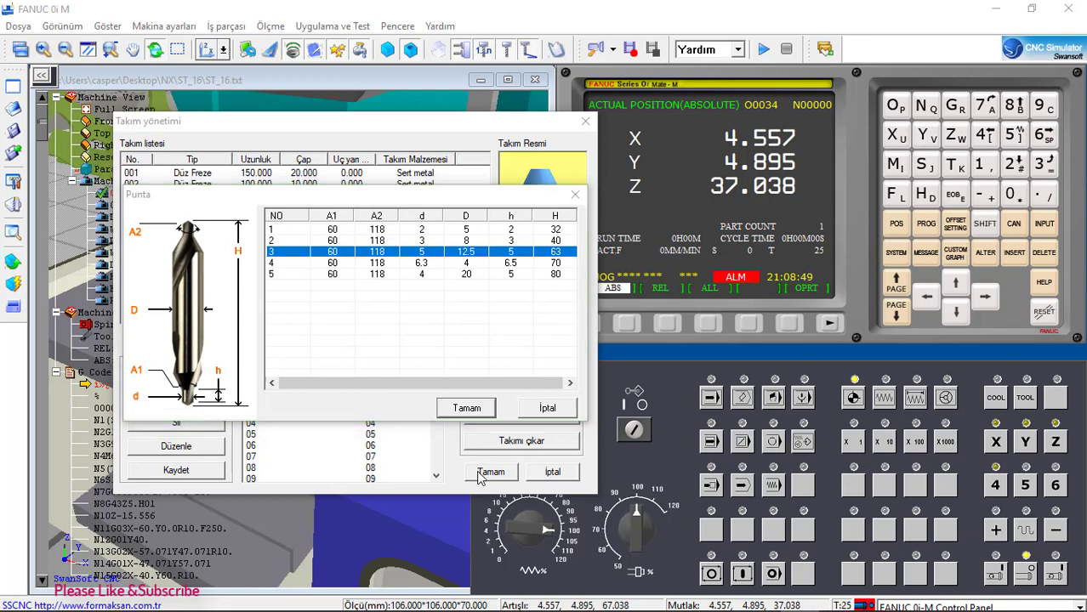
pyautogui.click(483, 408)
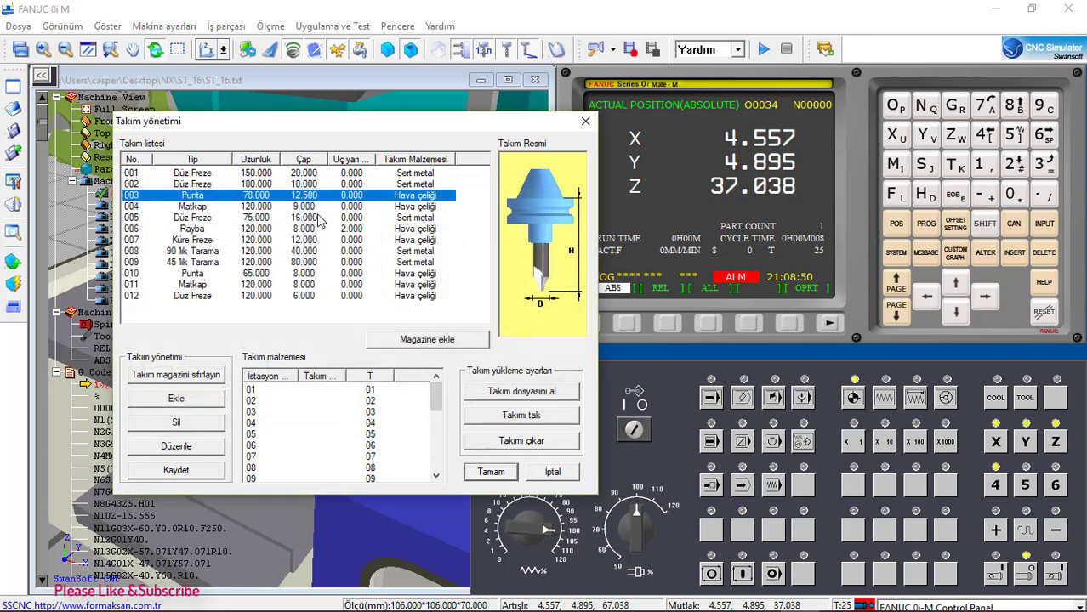
pyautogui.click(261, 209)
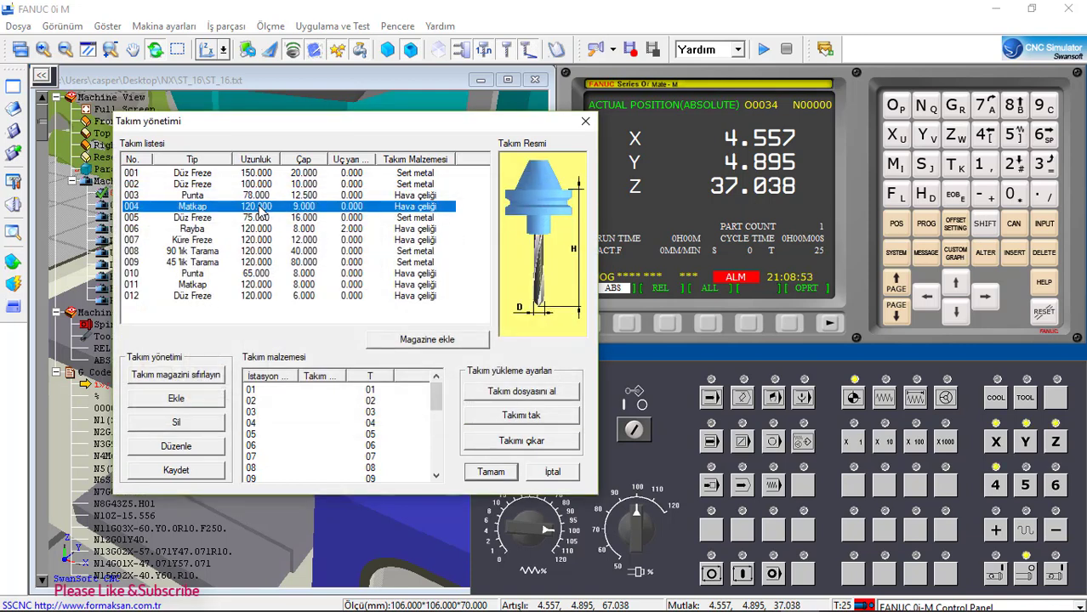
pyautogui.click(266, 220)
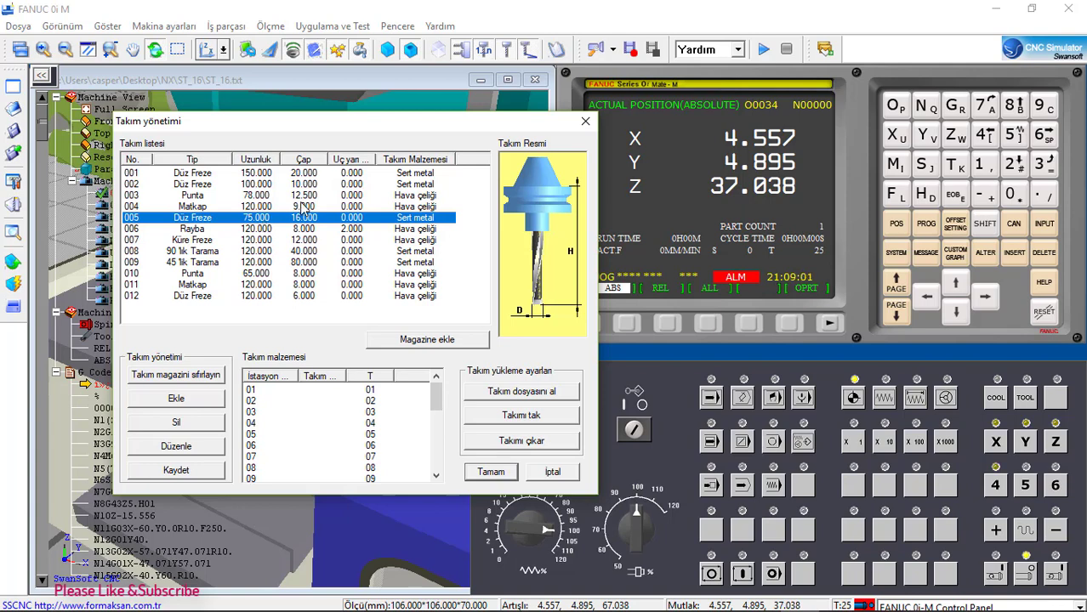
# Step: Place tools 001–005 into magazine stations 01–05 and mount station 01's tool on the spindle
pyautogui.click(271, 172)
pyautogui.click(336, 389)
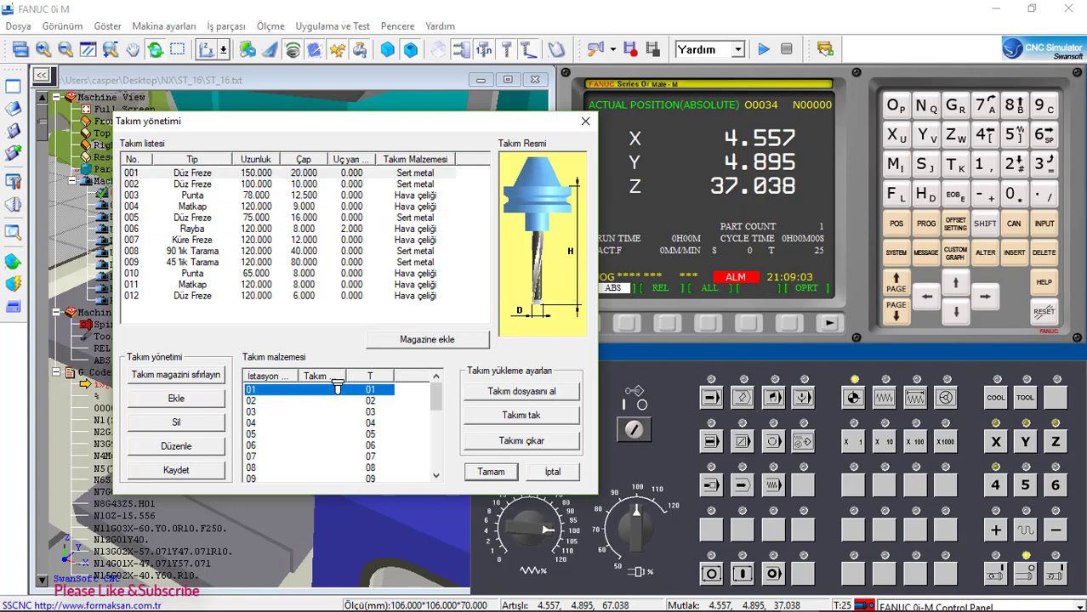
pyautogui.click(367, 339)
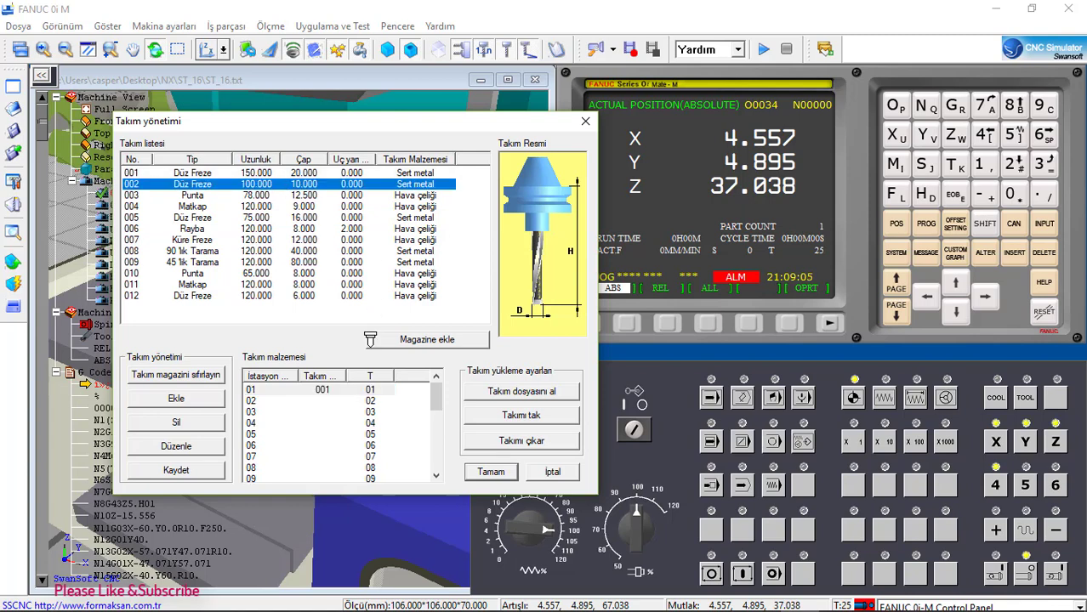
pyautogui.click(331, 400)
pyautogui.click(278, 196)
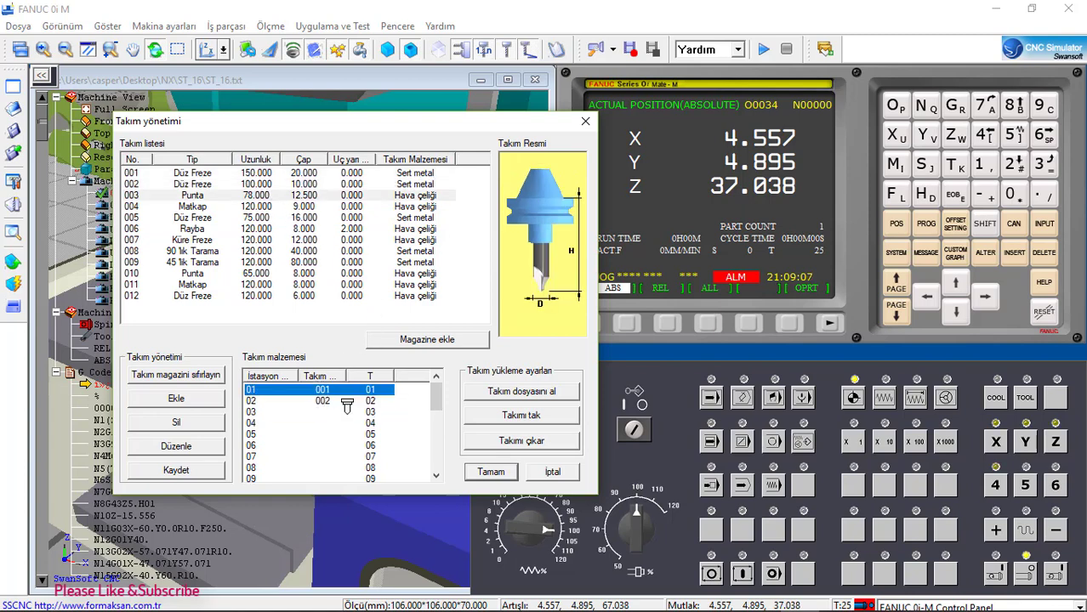
pyautogui.click(340, 411)
pyautogui.click(290, 207)
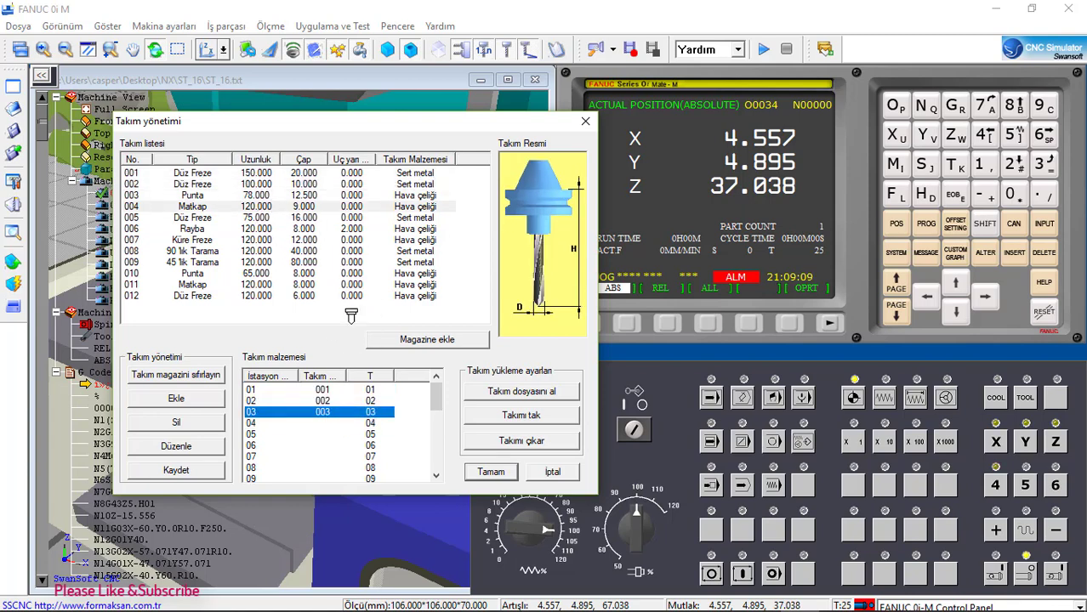
pyautogui.click(339, 424)
pyautogui.click(279, 218)
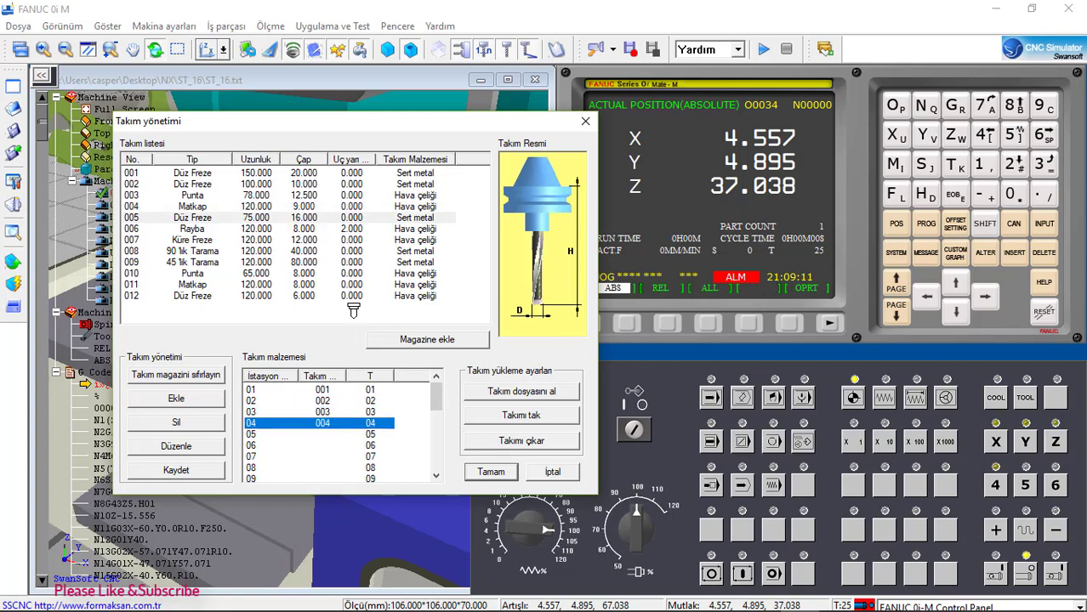
pyautogui.click(307, 446)
pyautogui.click(328, 391)
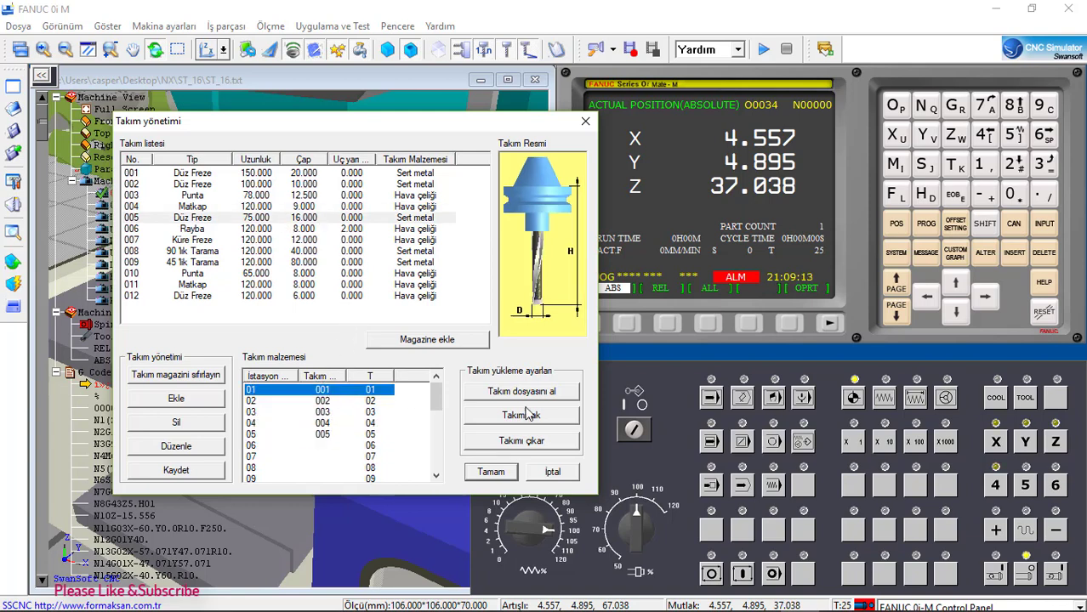
pyautogui.click(558, 418)
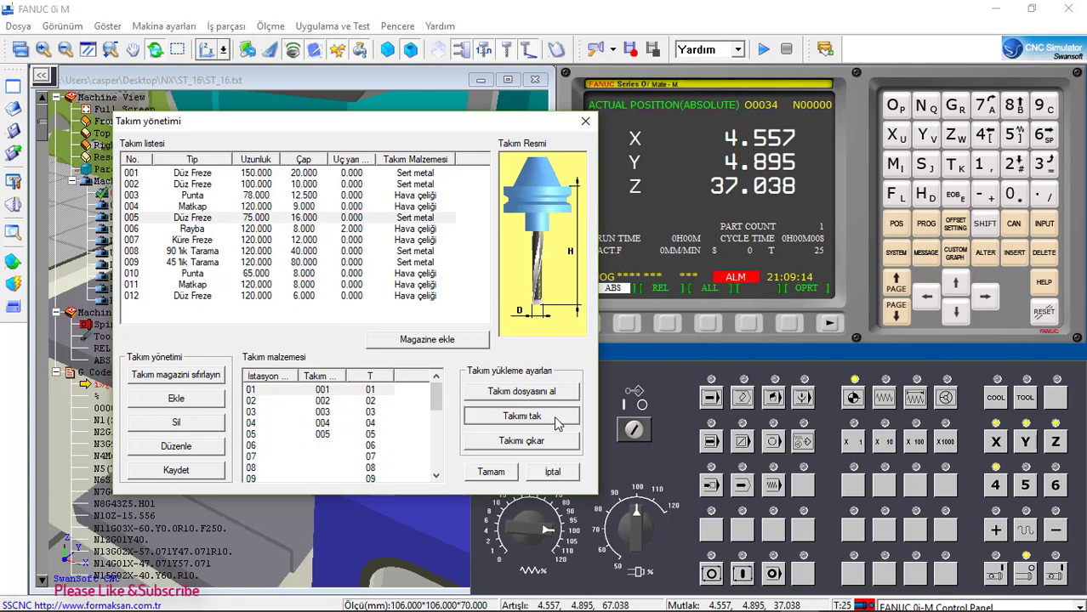
# Step: Move tool 1 to the stock's top-centre point and zero the relative position readout
pyautogui.click(501, 473)
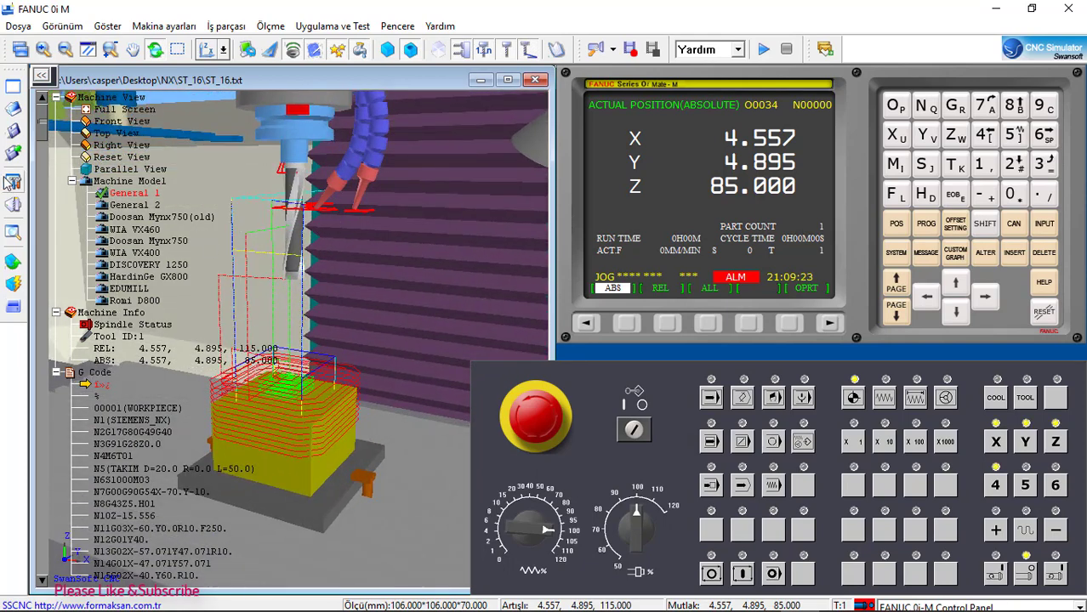
pyautogui.click(13, 262)
pyautogui.click(102, 382)
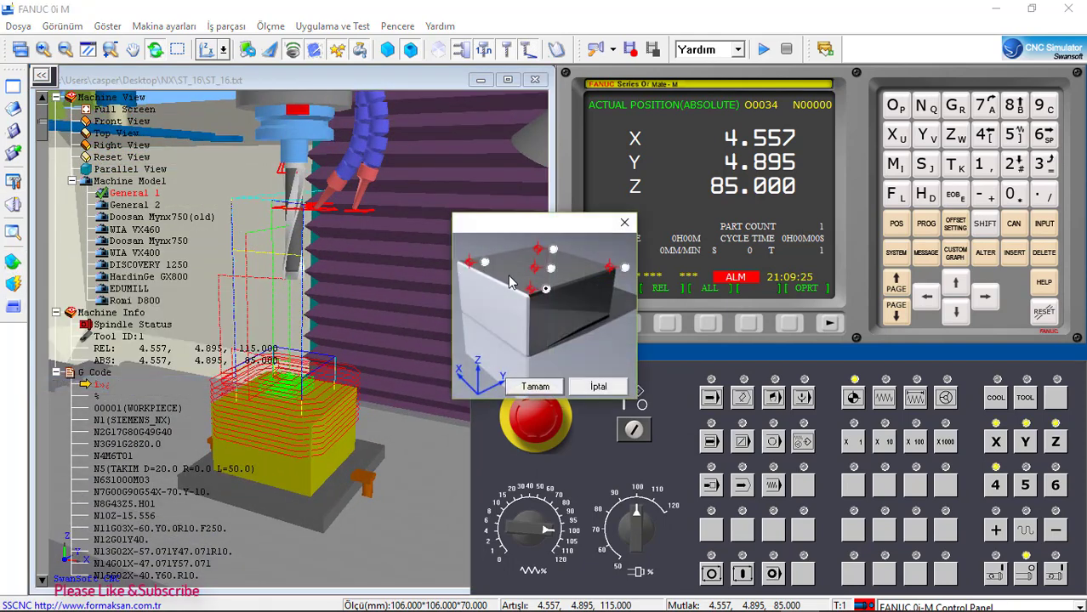
pyautogui.click(535, 387)
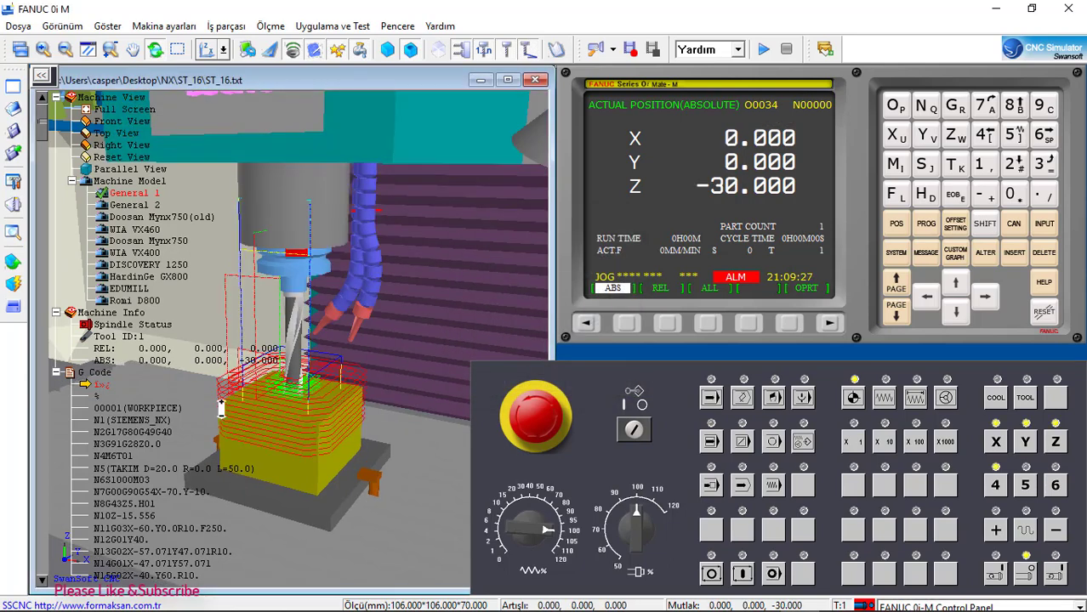
pyautogui.moveTo(337, 380); pyautogui.dragTo(332, 407)
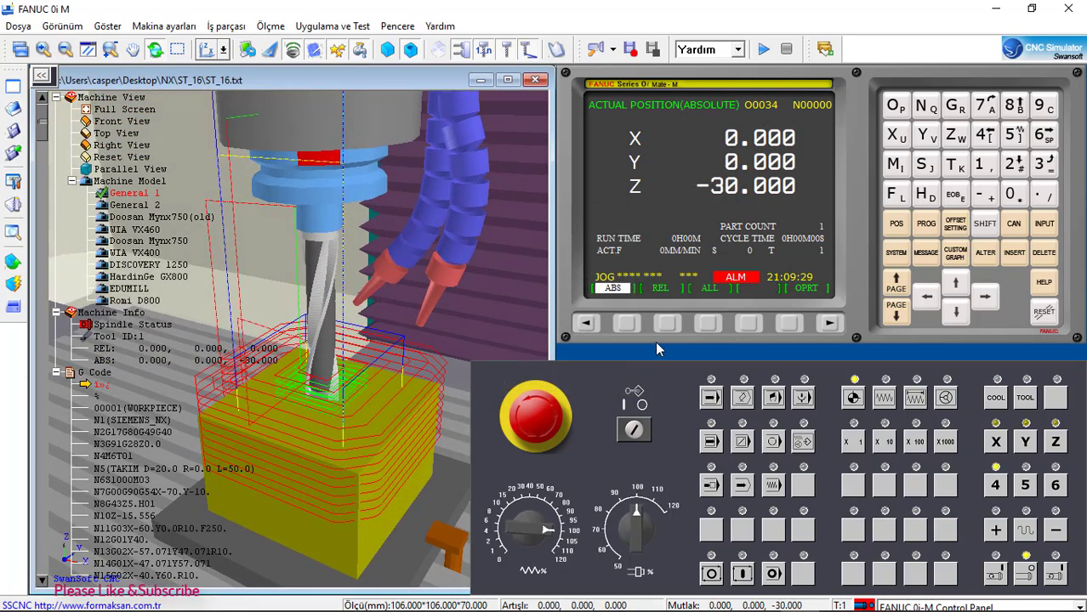
pyautogui.click(667, 323)
pyautogui.press('x')
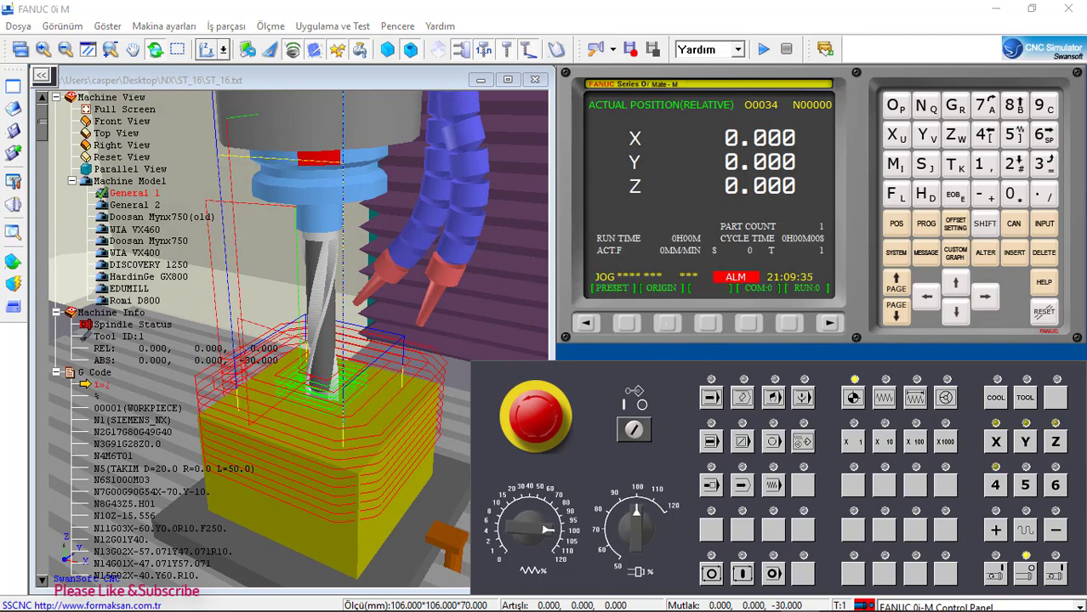
# Step: Set the G54 work offset to X 0, Y 0 and Z 15
pyautogui.click(954, 224)
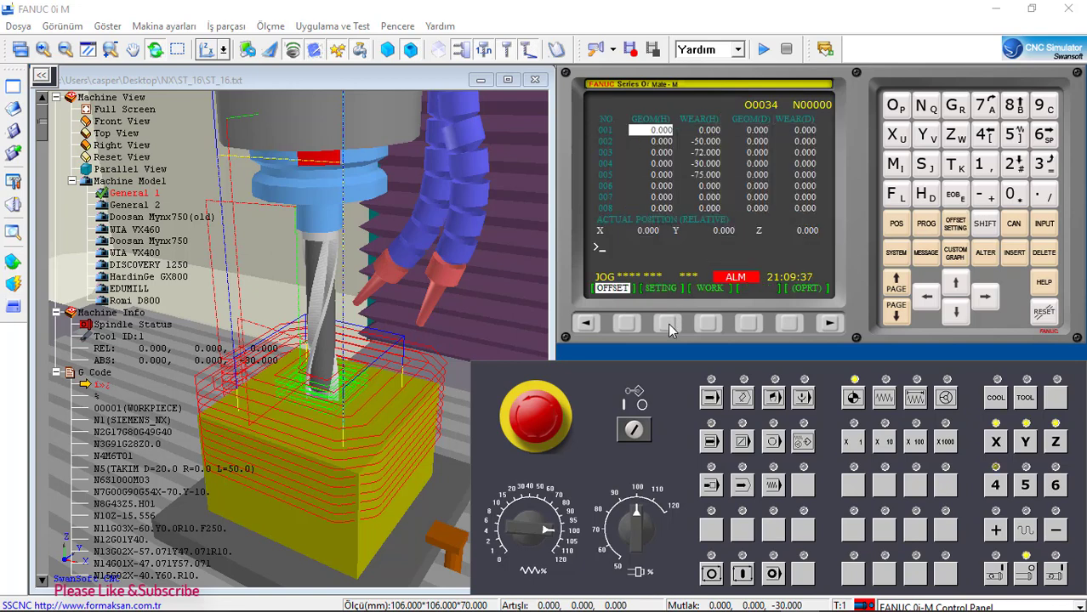
pyautogui.click(705, 325)
pyautogui.press('Down')
pyautogui.press('Down')
pyautogui.press('Down')
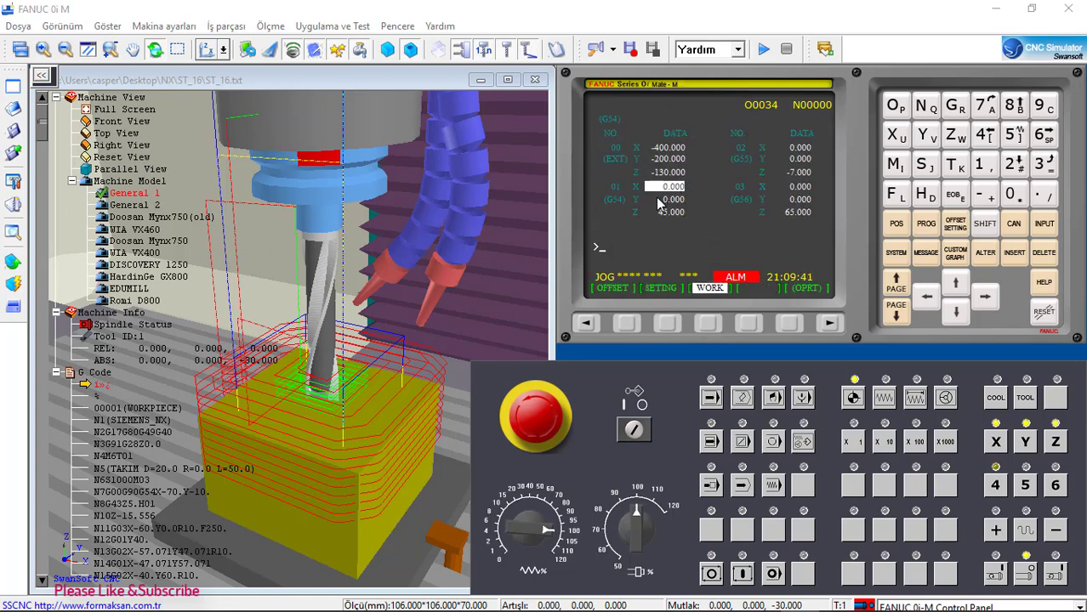
pyautogui.write('X')
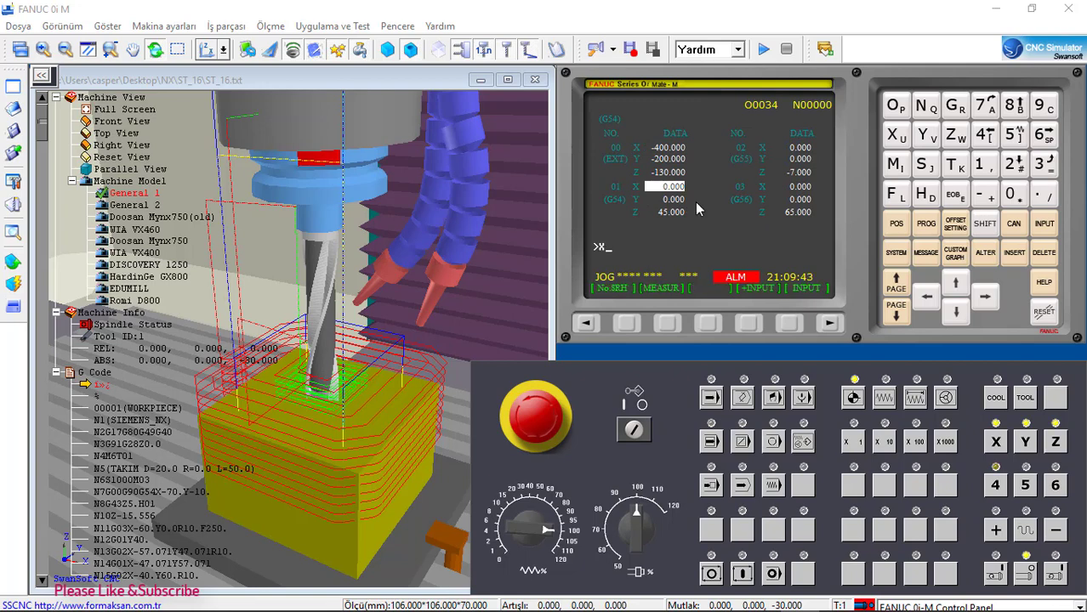
pyautogui.write('.')
pyautogui.click(671, 323)
pyautogui.press('Down')
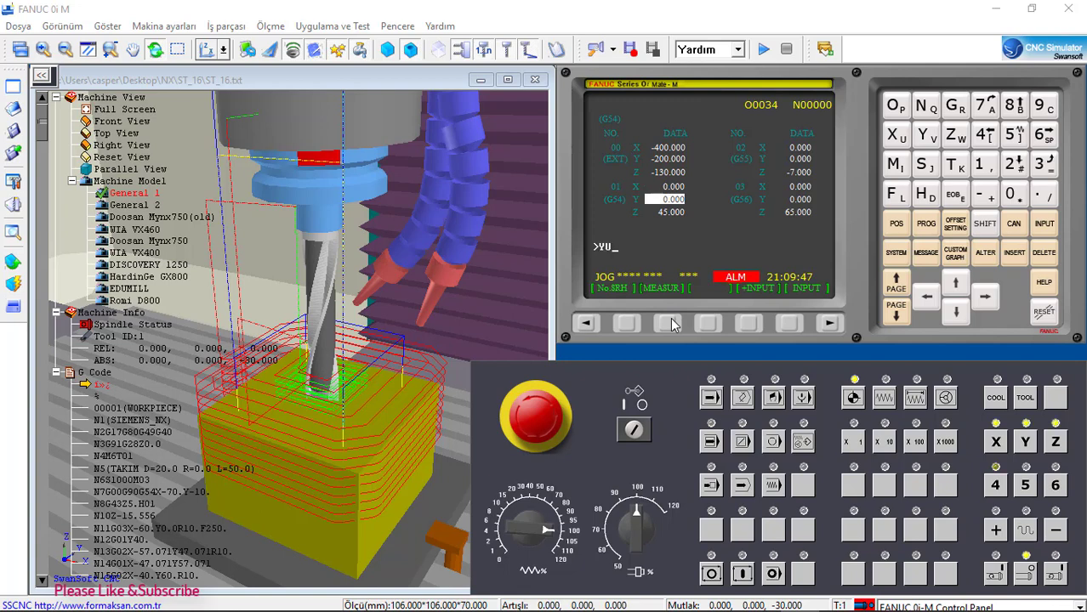
pyautogui.click(671, 324)
pyautogui.press('Down')
pyautogui.write('.0')
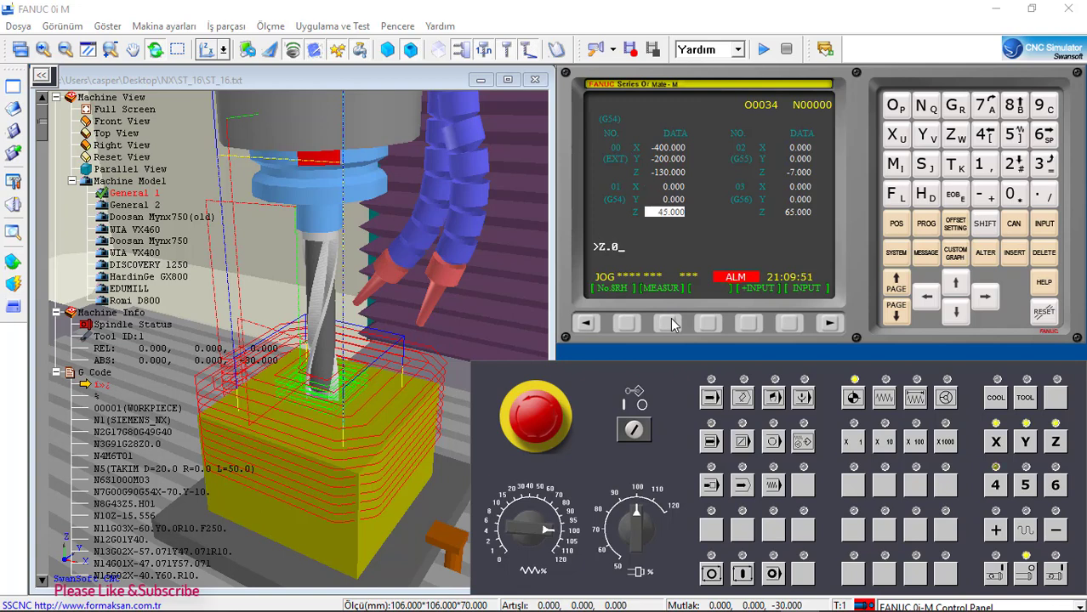
pyautogui.click(671, 324)
# Step: Switch the control to MEM mode and bring up the tool offset table
pyautogui.click(712, 397)
pyautogui.click(712, 396)
pyautogui.click(712, 573)
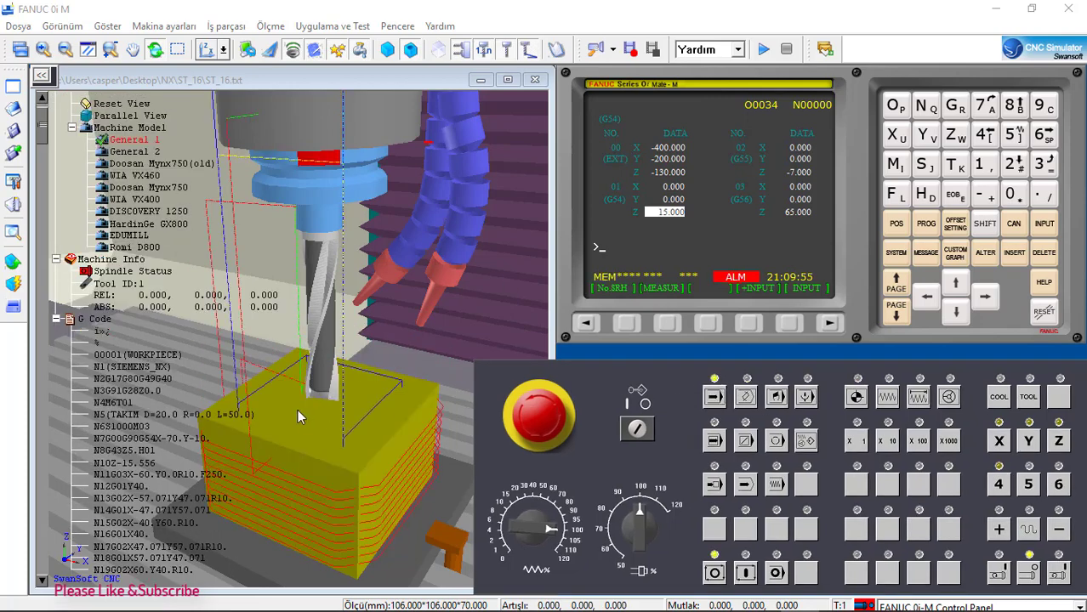
pyautogui.moveTo(297, 409)
pyautogui.mouseDown()
pyautogui.moveTo(331, 303)
pyautogui.moveTo(381, 269)
pyautogui.moveTo(418, 311)
pyautogui.moveTo(430, 308)
pyautogui.moveTo(299, 331)
pyautogui.moveTo(275, 353)
pyautogui.moveTo(278, 346)
pyautogui.mouseUp()
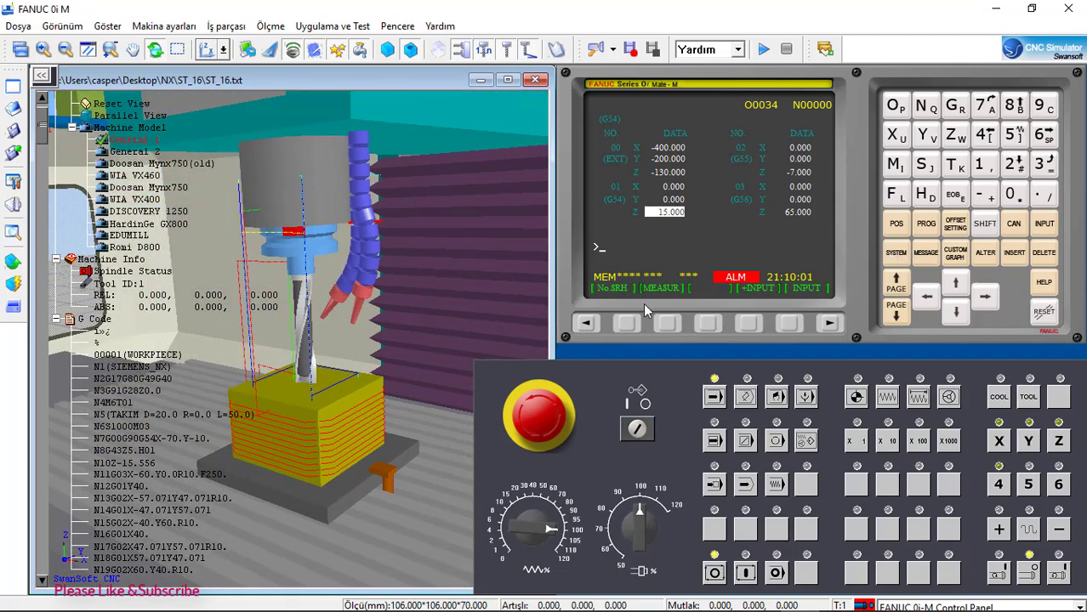
pyautogui.click(586, 324)
pyautogui.click(631, 322)
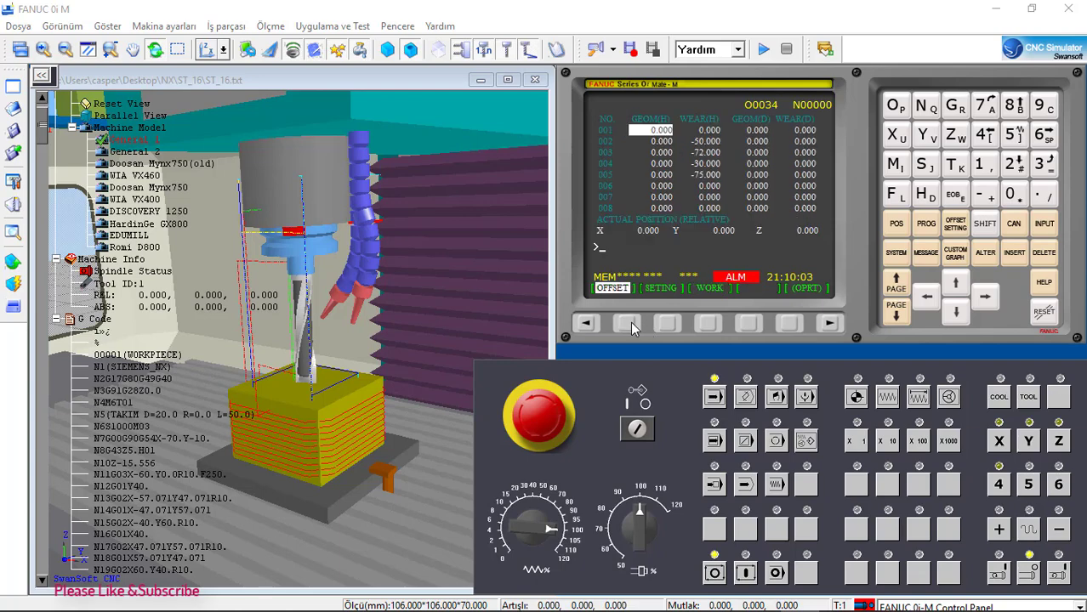
pyautogui.click(13, 205)
pyautogui.moveTo(486, 124)
pyautogui.mouseDown()
pyautogui.moveTo(274, 143)
pyautogui.moveTo(286, 160)
pyautogui.moveTo(292, 145)
pyautogui.mouseUp()
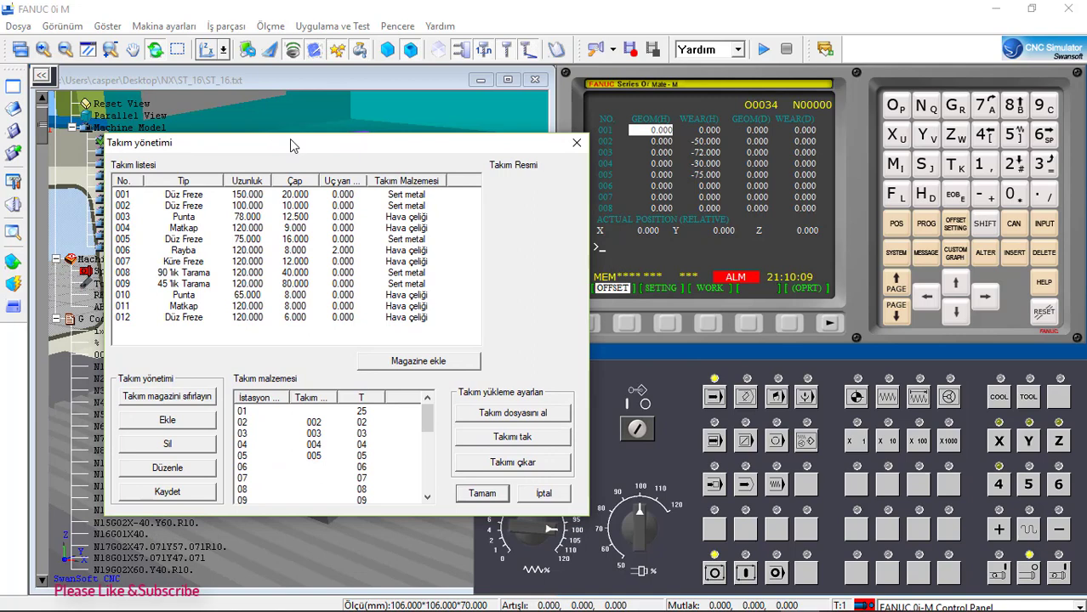
pyautogui.moveTo(290, 140); pyautogui.dragTo(285, 136)
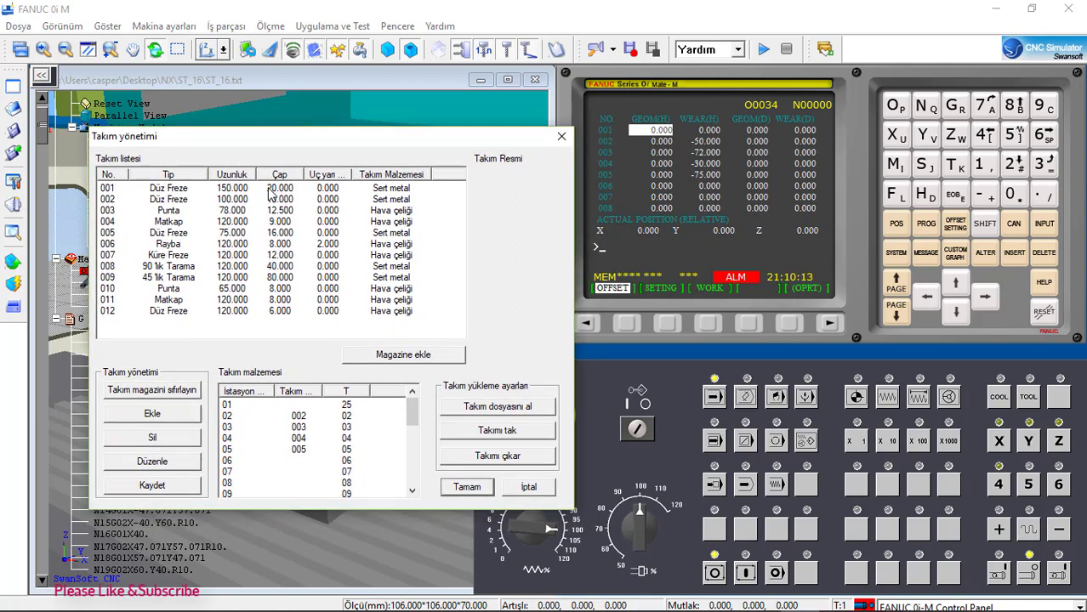
pyautogui.click(244, 194)
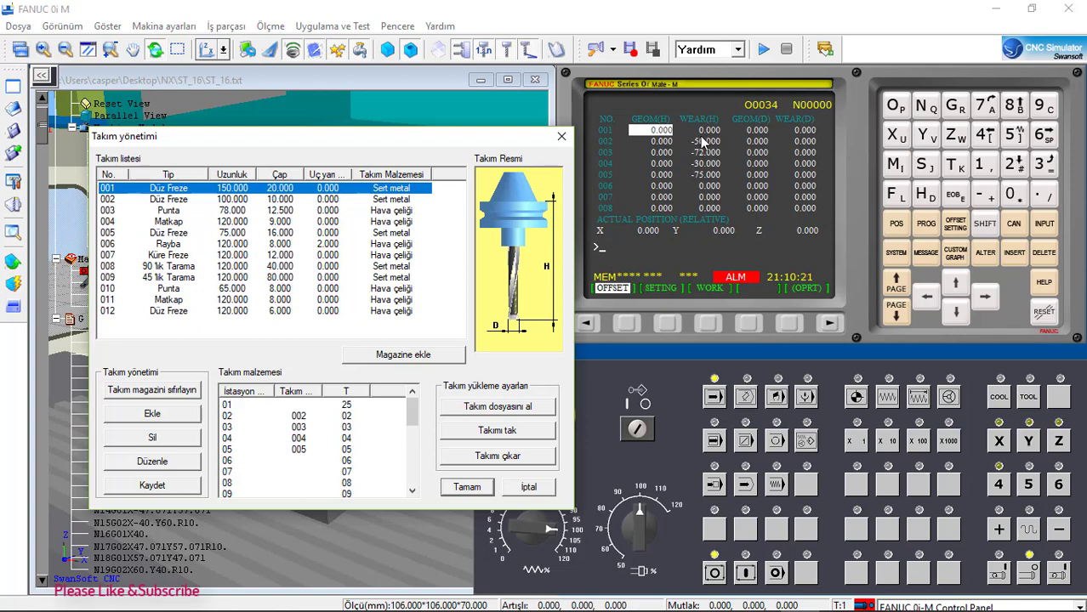
pyautogui.click(236, 201)
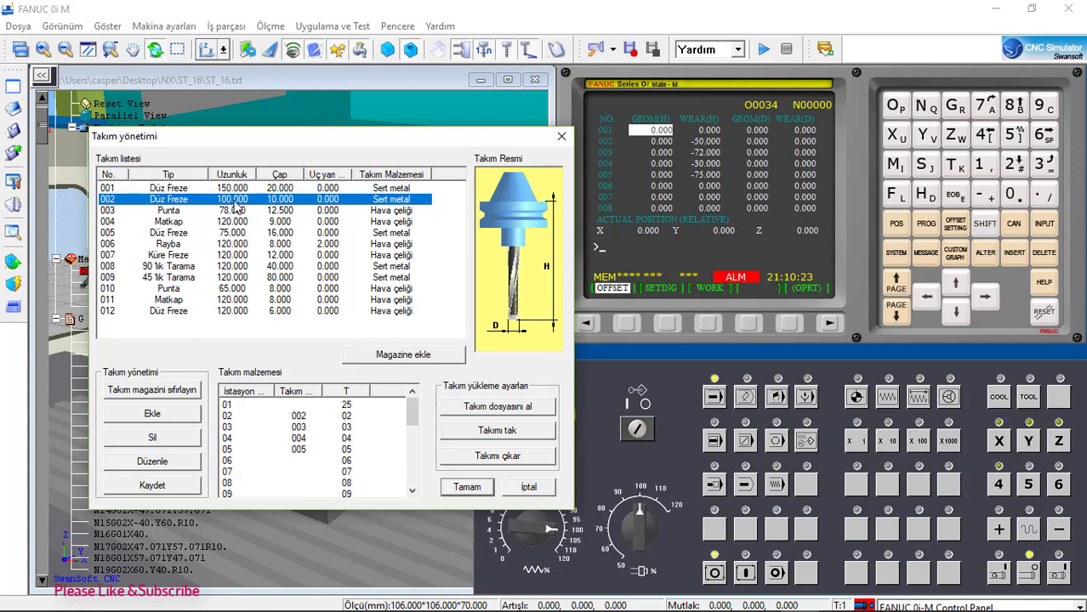
pyautogui.click(245, 188)
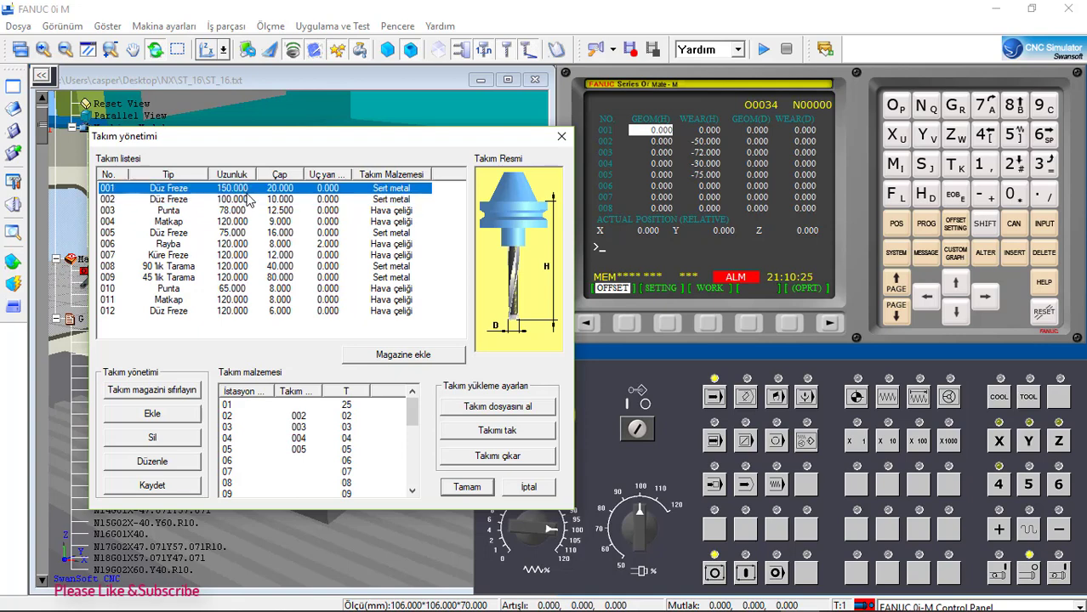
pyautogui.click(247, 200)
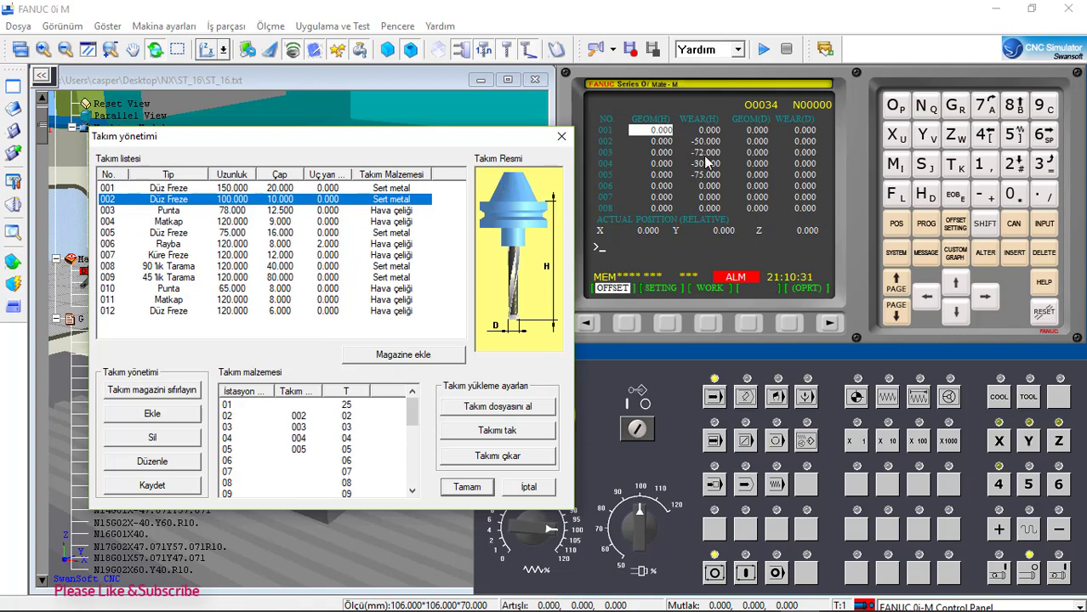
pyautogui.click(241, 211)
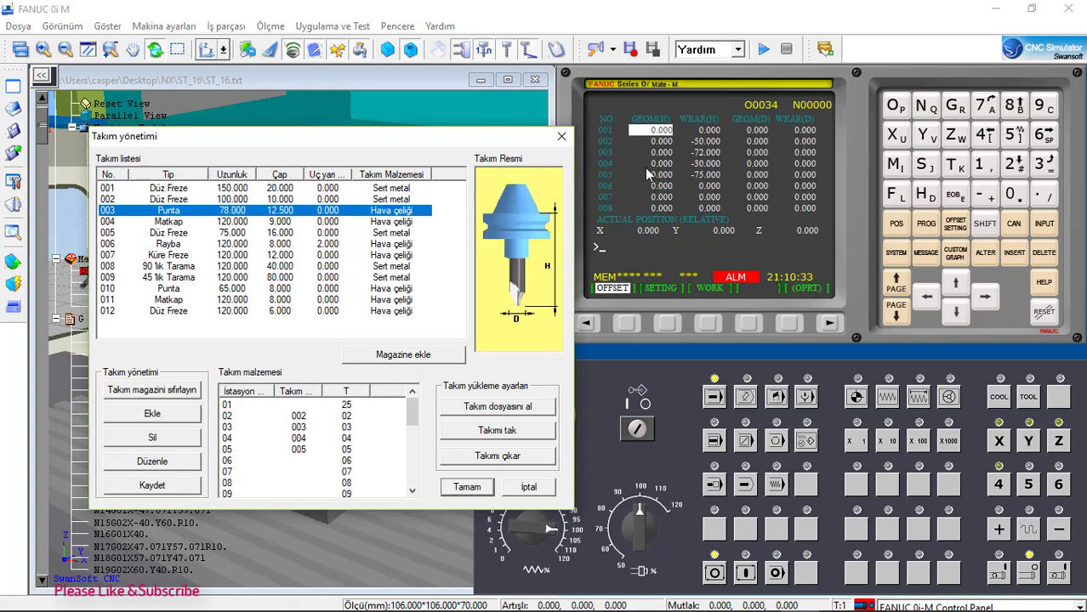
pyautogui.click(236, 223)
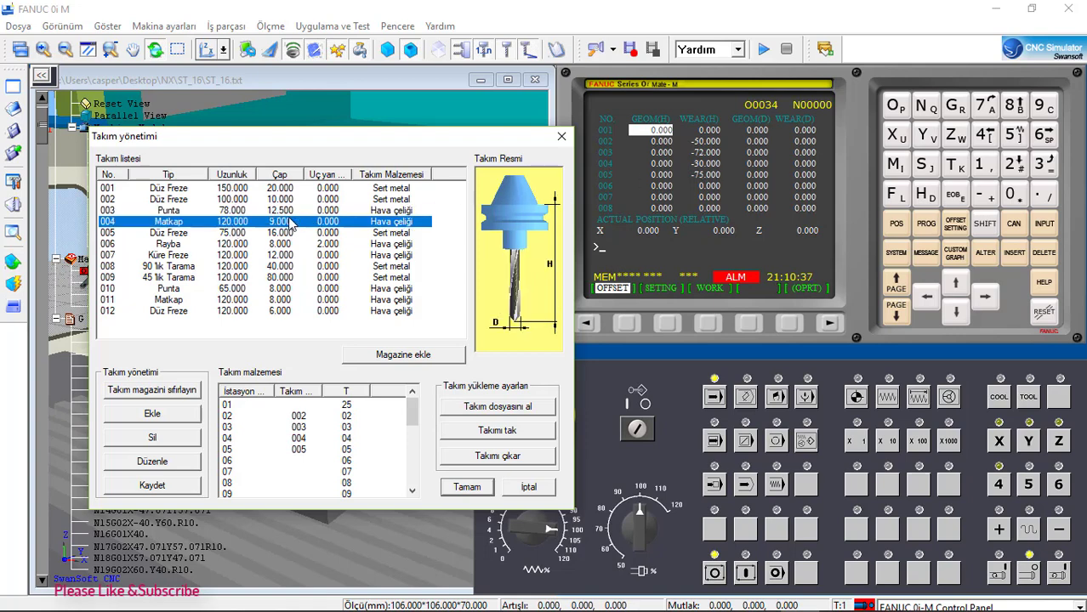
pyautogui.click(241, 235)
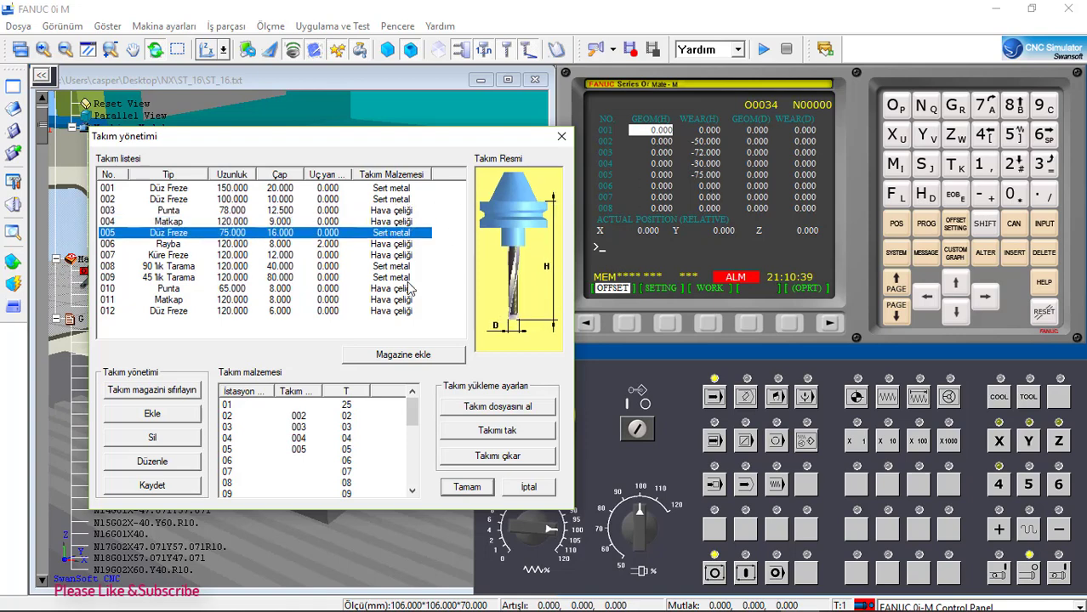
# Step: Close tool management and home the X, Y and Z axes in REF mode
pyautogui.click(466, 486)
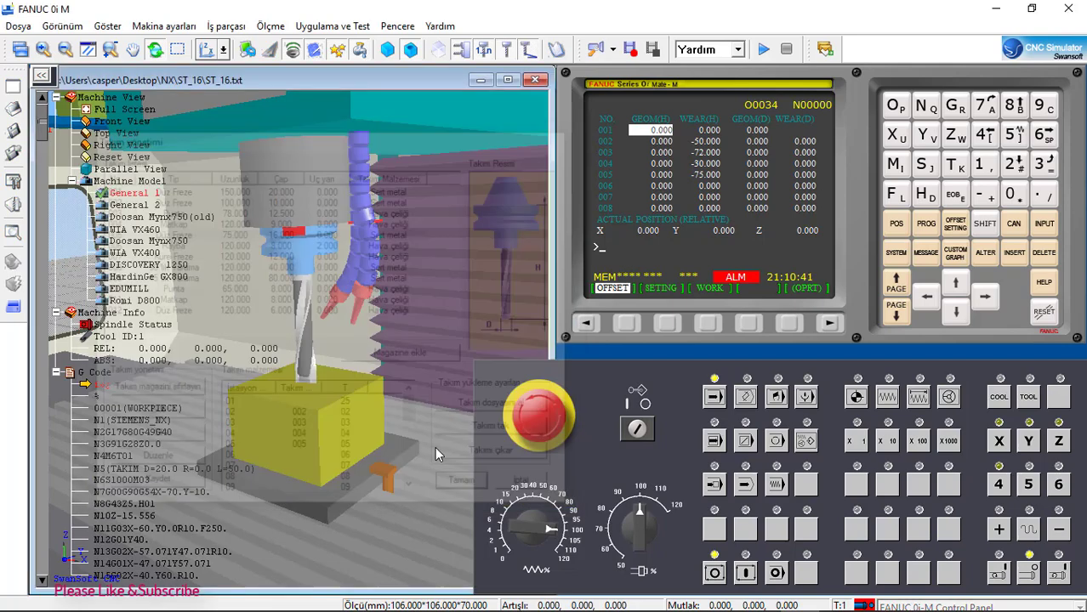
pyautogui.moveTo(353, 248); pyautogui.dragTo(669, 338)
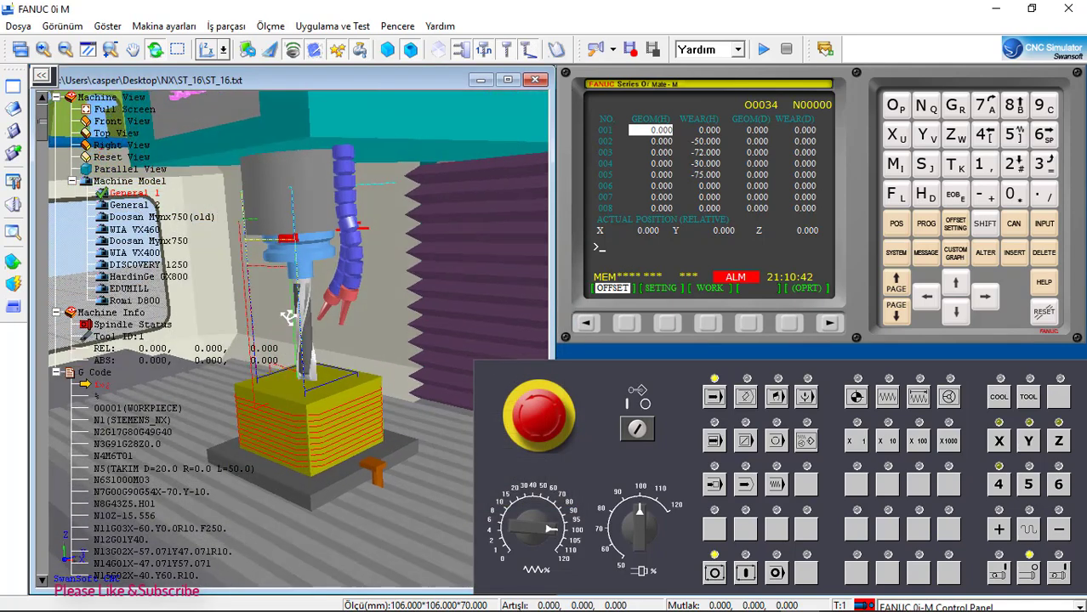
pyautogui.click(858, 398)
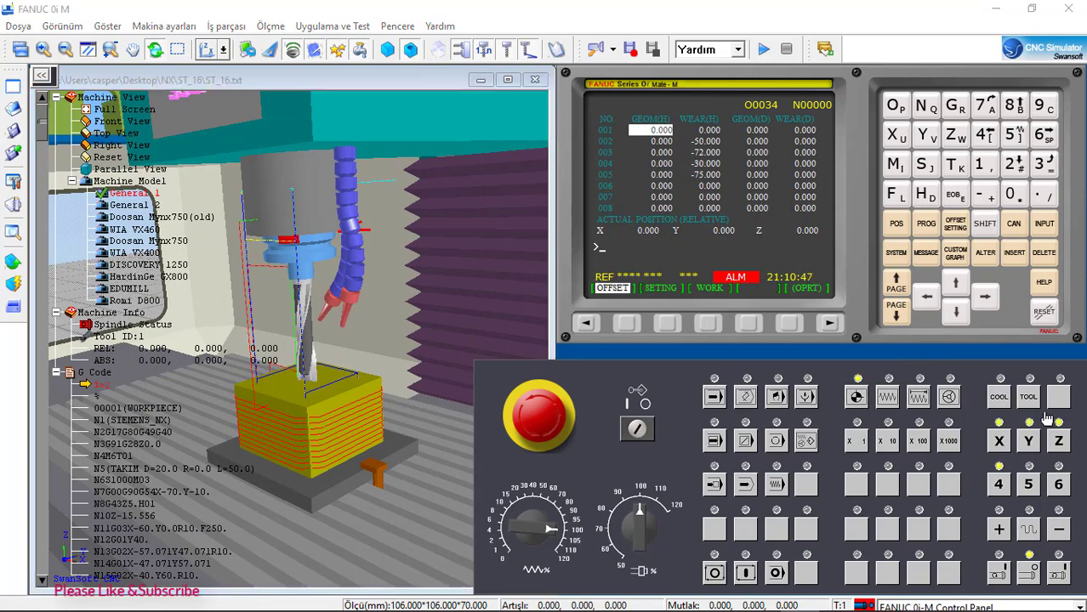
pyautogui.moveTo(167, 419)
pyautogui.mouseDown()
pyautogui.moveTo(315, 383)
pyautogui.moveTo(314, 392)
pyautogui.moveTo(319, 379)
pyautogui.mouseUp()
pyautogui.click(1059, 441)
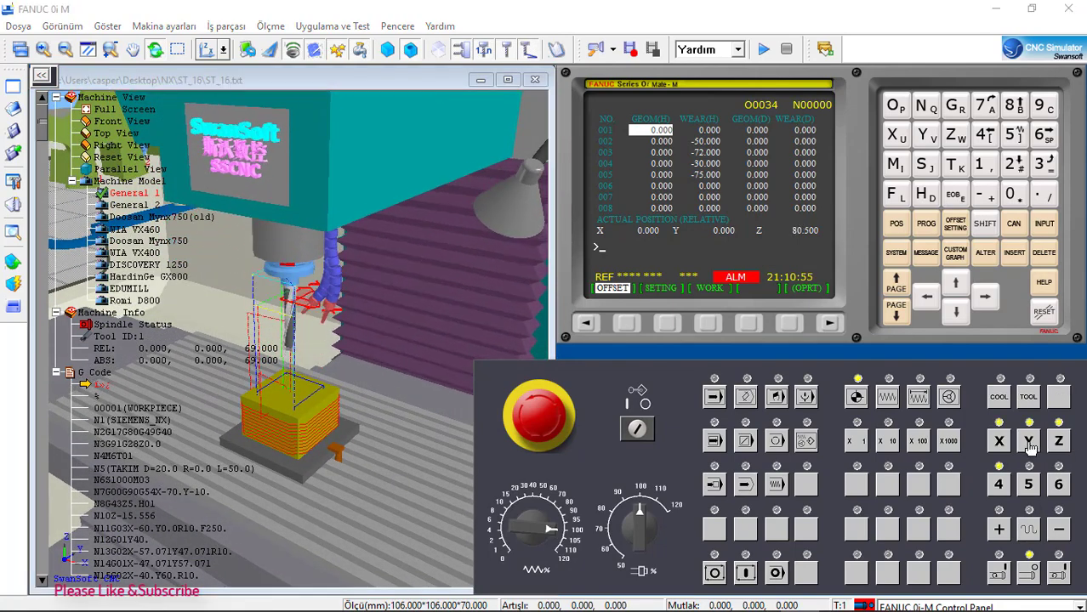
pyautogui.click(1000, 441)
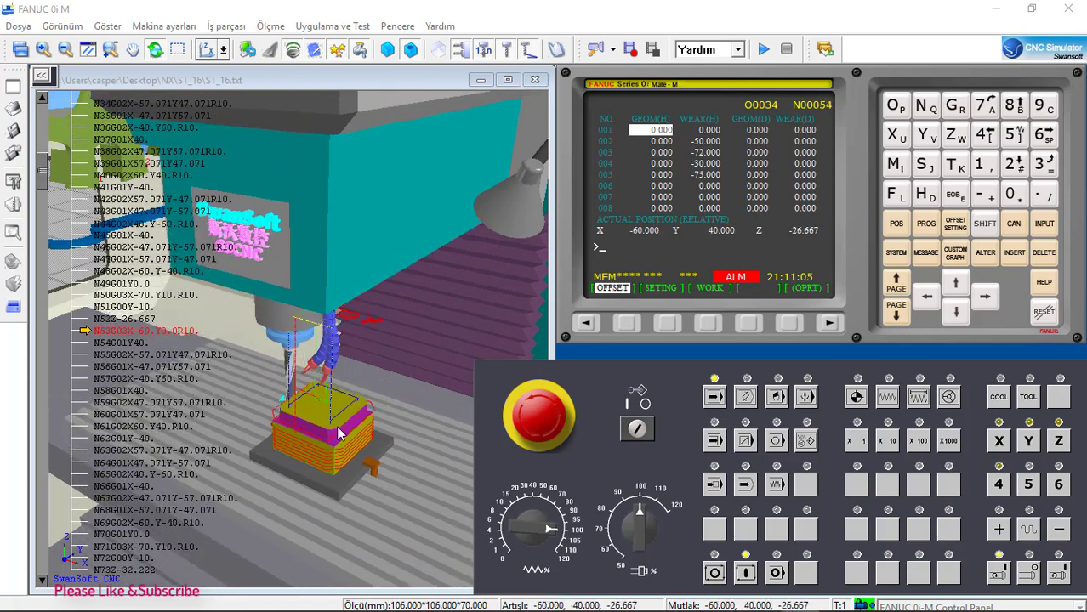
# Step: Zoom and tilt the 3D view to watch the profile and pocket being cut
pyautogui.scroll(2, 334, 451)
pyautogui.scroll(2, 349, 408)
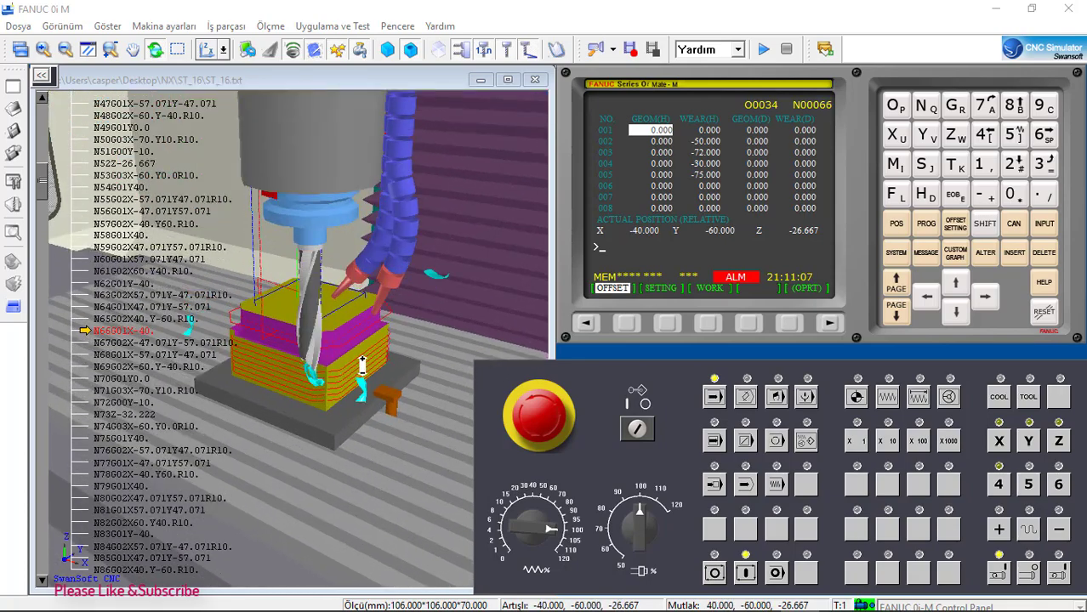
pyautogui.moveTo(362, 365); pyautogui.dragTo(269, 444)
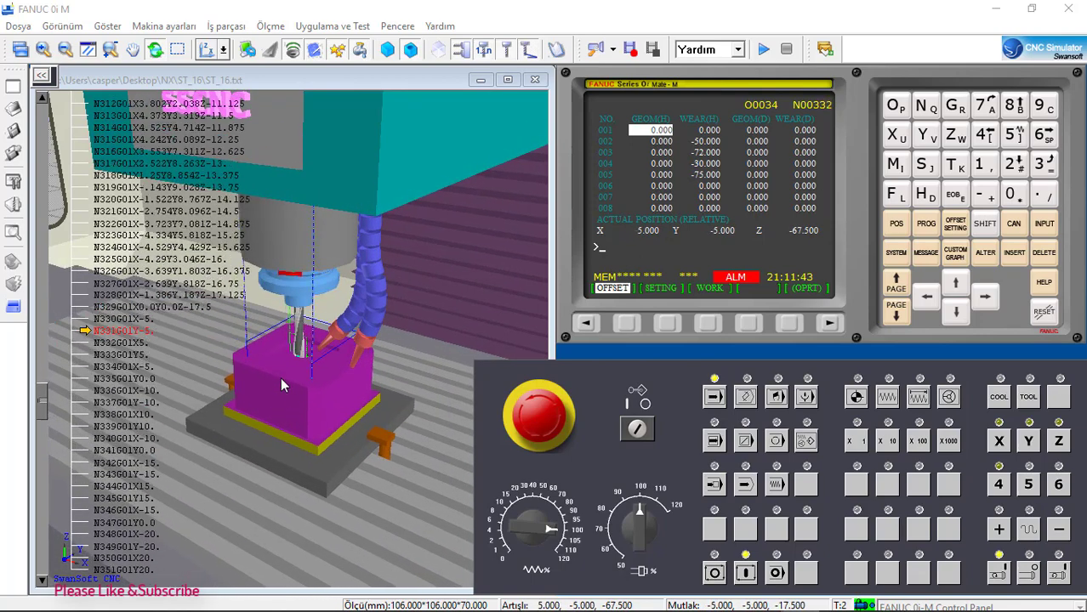
pyautogui.moveTo(280, 406)
pyautogui.mouseDown()
pyautogui.moveTo(296, 377)
pyautogui.moveTo(361, 345)
pyautogui.mouseUp()
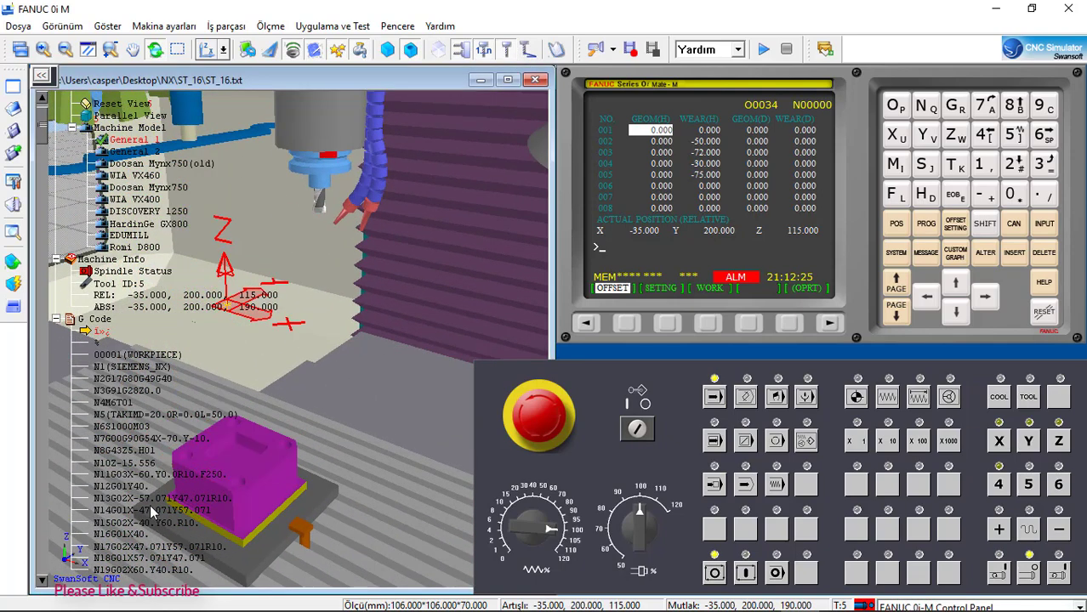
pyautogui.moveTo(151, 509)
pyautogui.mouseDown()
pyautogui.moveTo(295, 468)
pyautogui.moveTo(319, 481)
pyautogui.moveTo(377, 398)
pyautogui.moveTo(423, 231)
pyautogui.moveTo(307, 370)
pyautogui.moveTo(366, 286)
pyautogui.mouseUp()
pyautogui.scroll(-3, 298, 375)
pyautogui.scroll(-2, 303, 393)
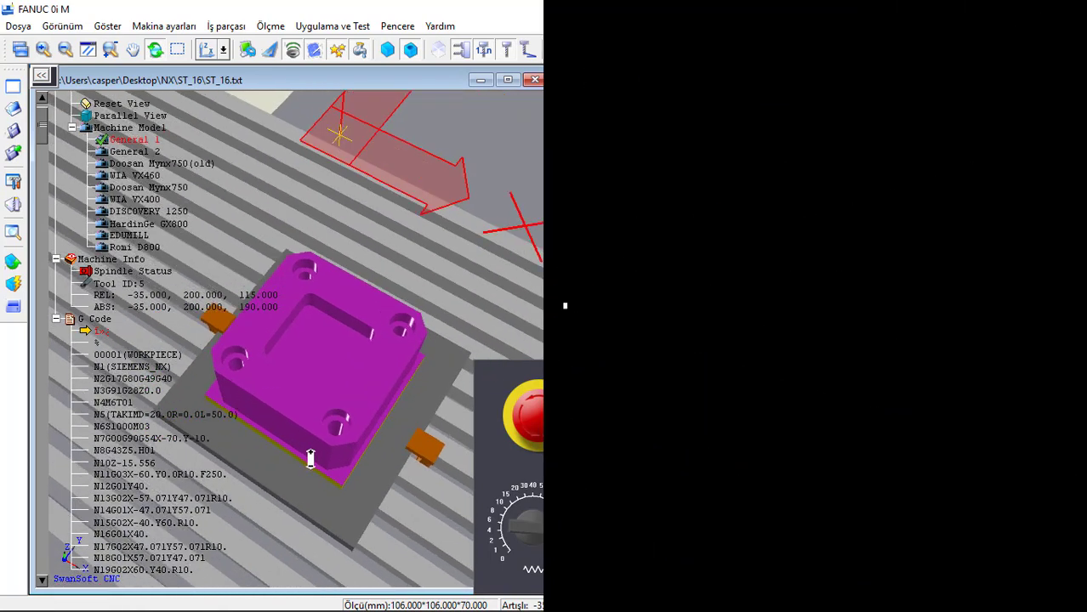